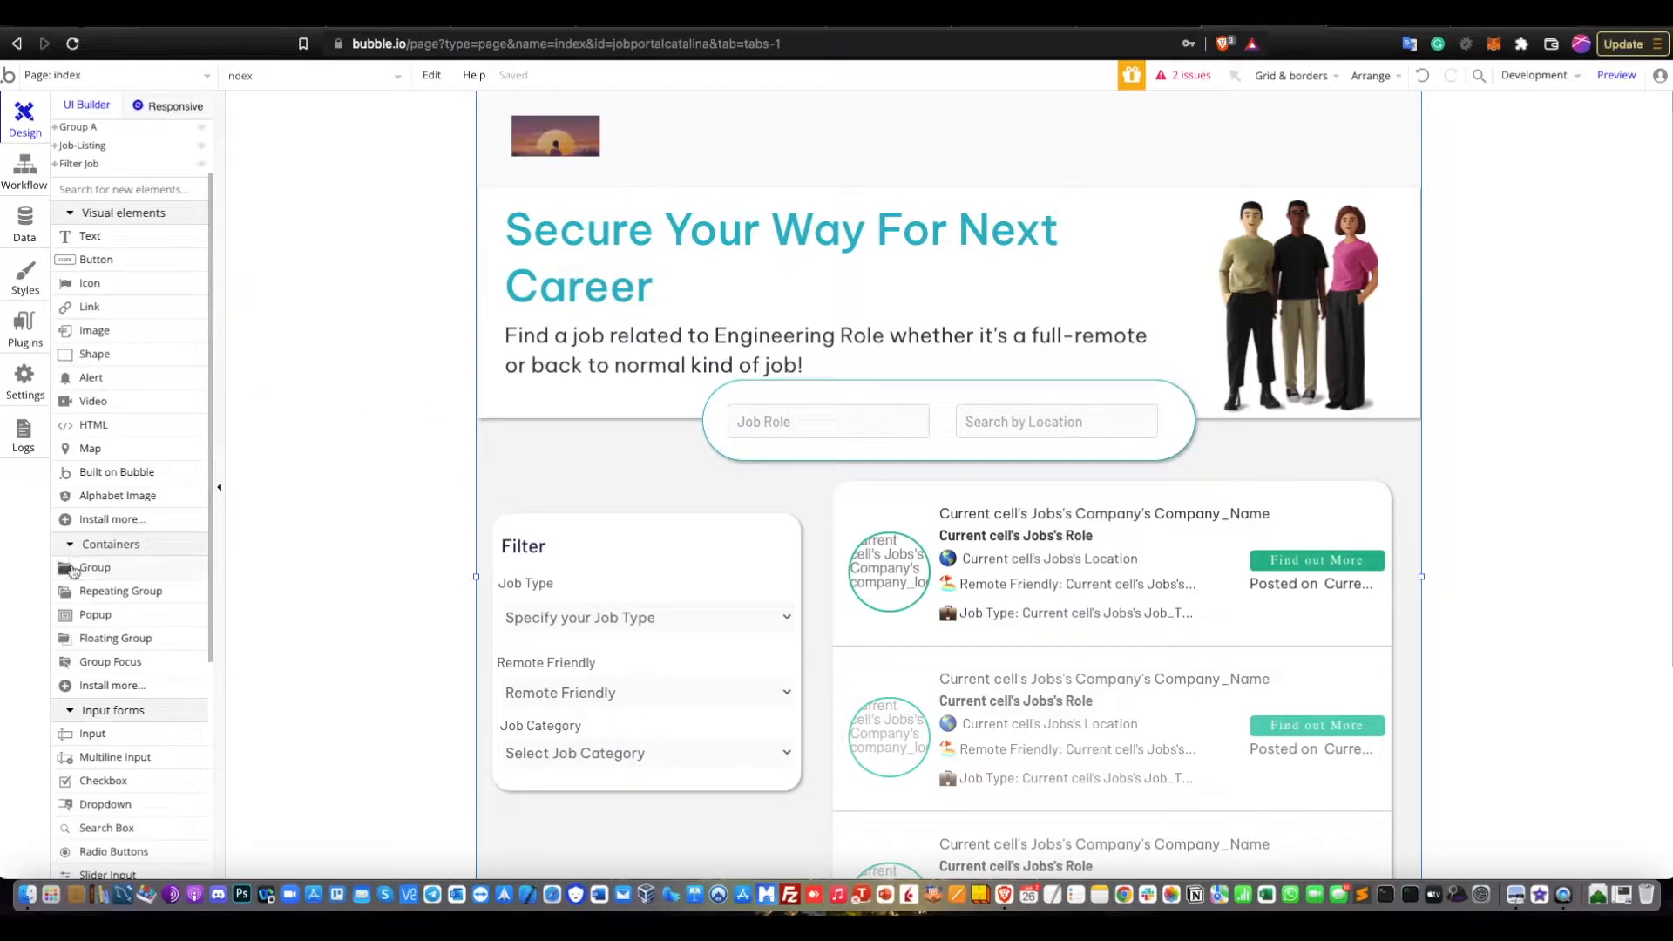
# Inspect the properties of the hero image, its group, the headline, the search bar group and its Job Role and Location inputs
pyautogui.moveTo(70, 575); pyautogui.dragTo(1236, 242)
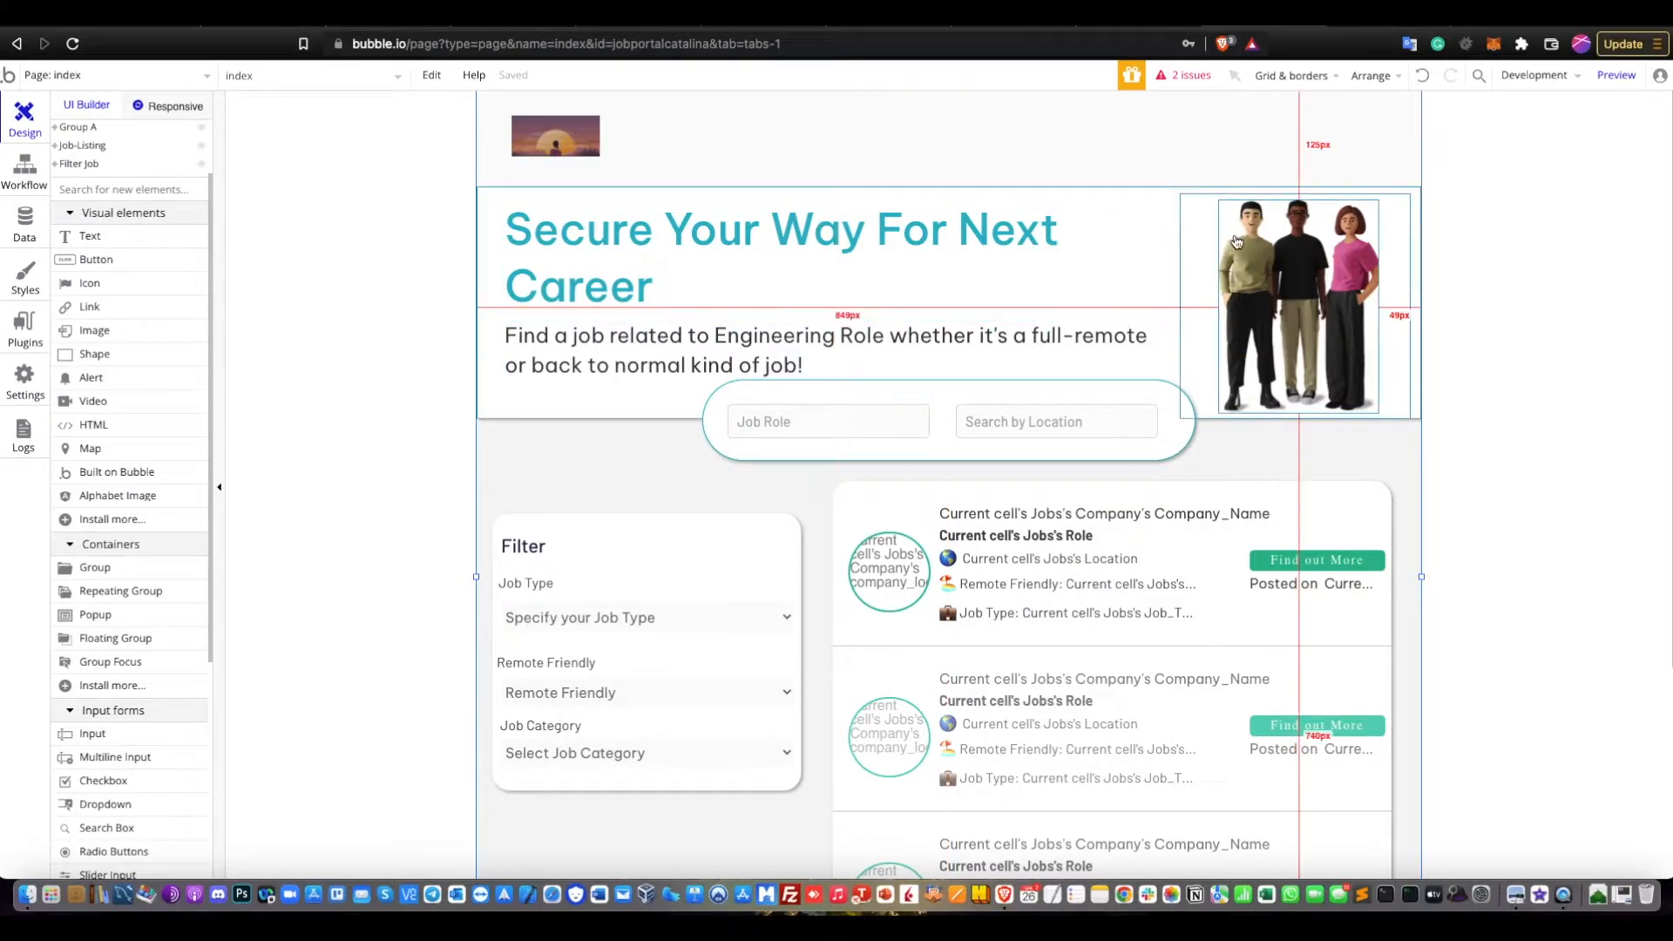
pyautogui.click(1270, 260)
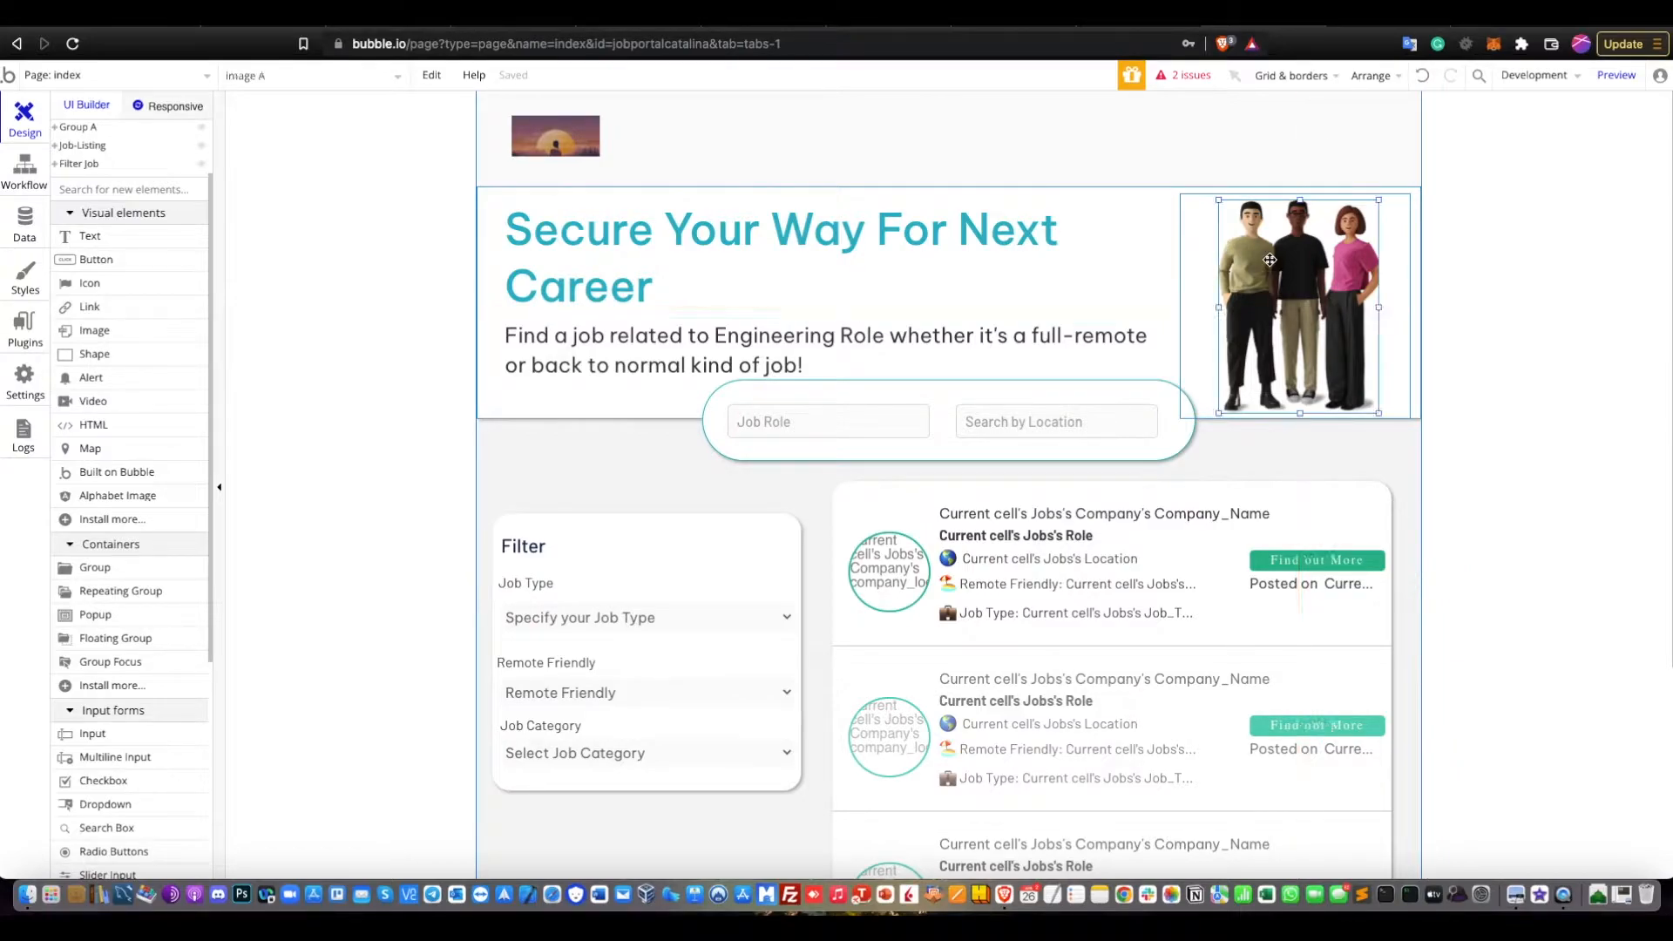
pyautogui.doubleClick(1270, 260)
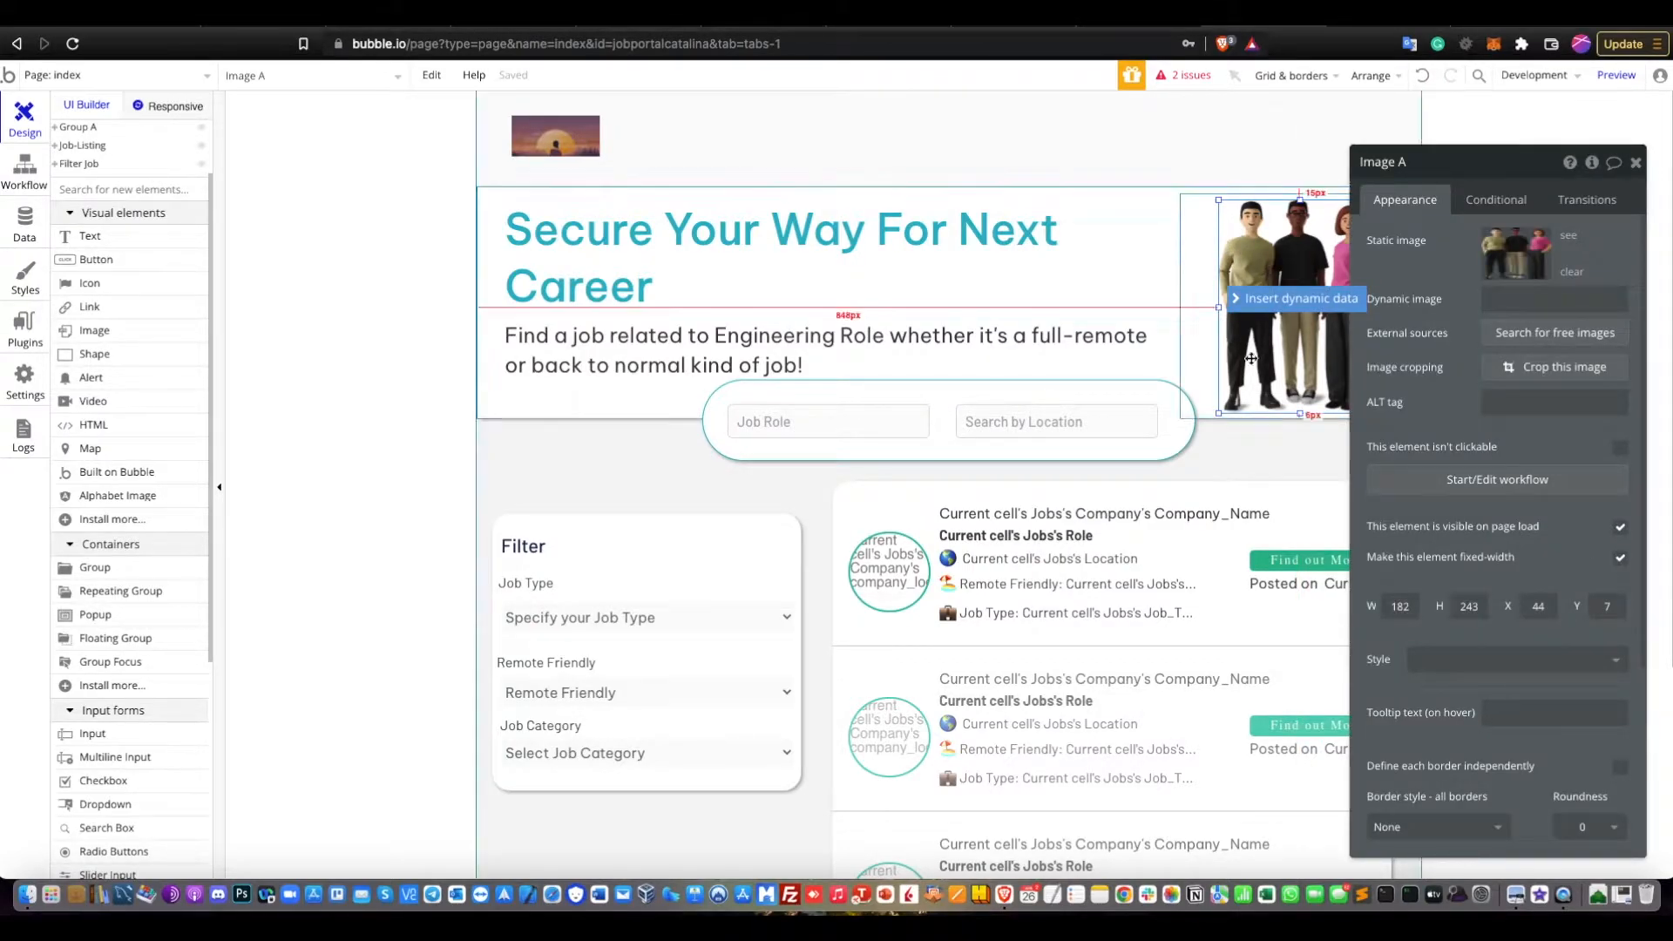
pyautogui.click(1204, 262)
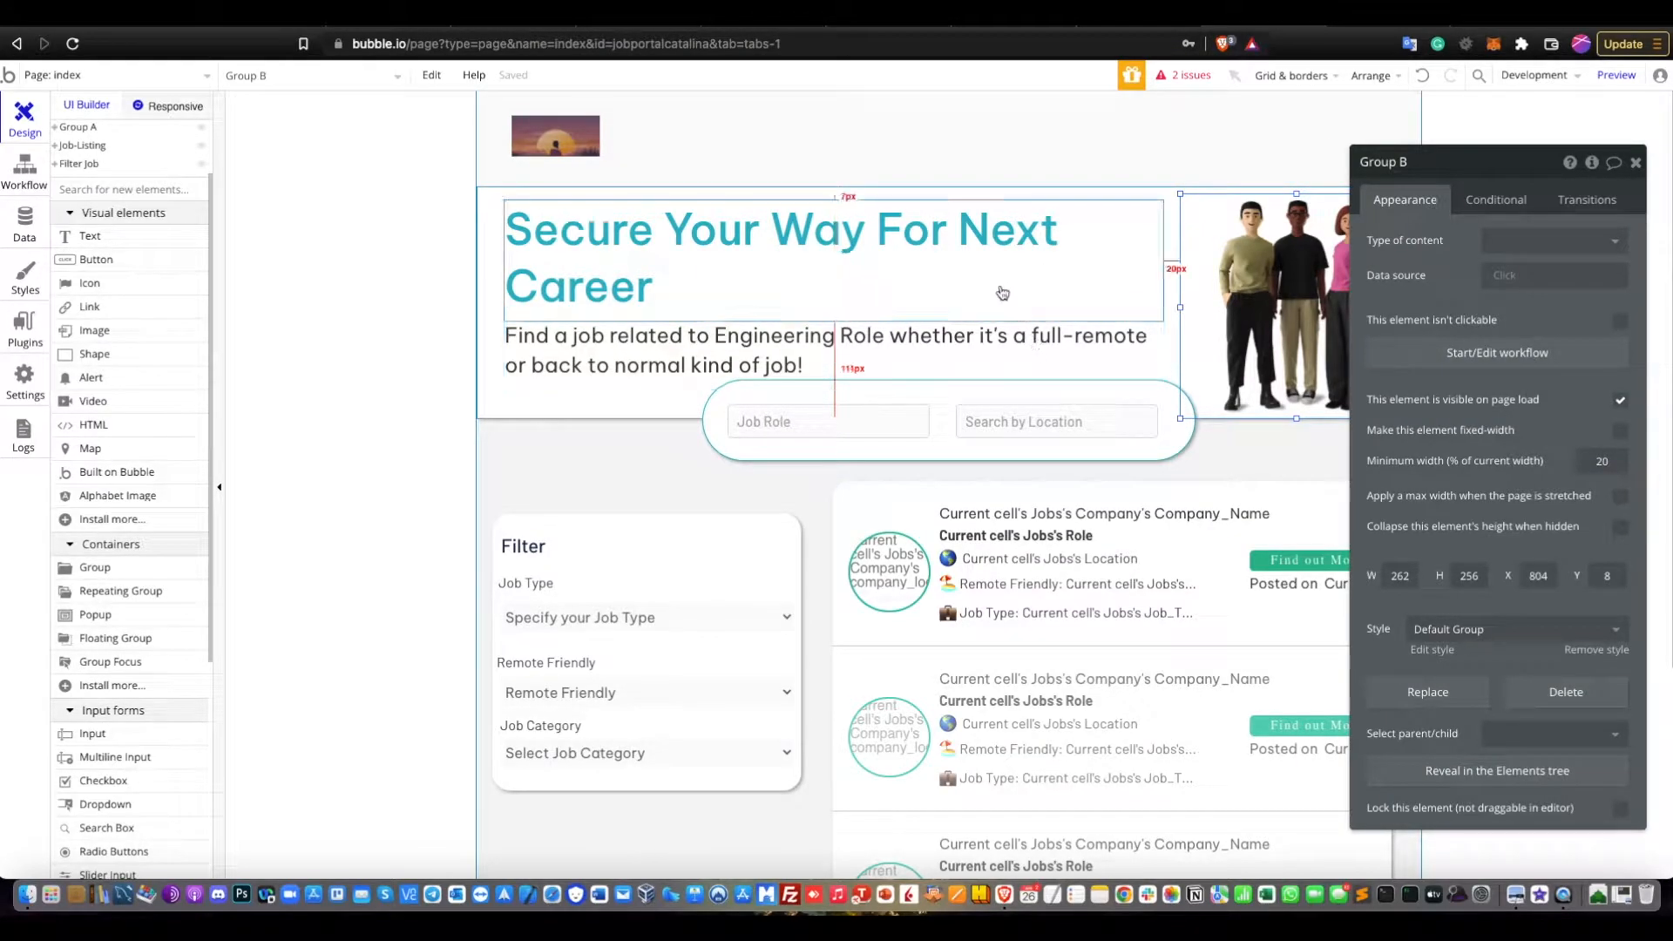
pyautogui.click(612, 341)
pyautogui.click(618, 293)
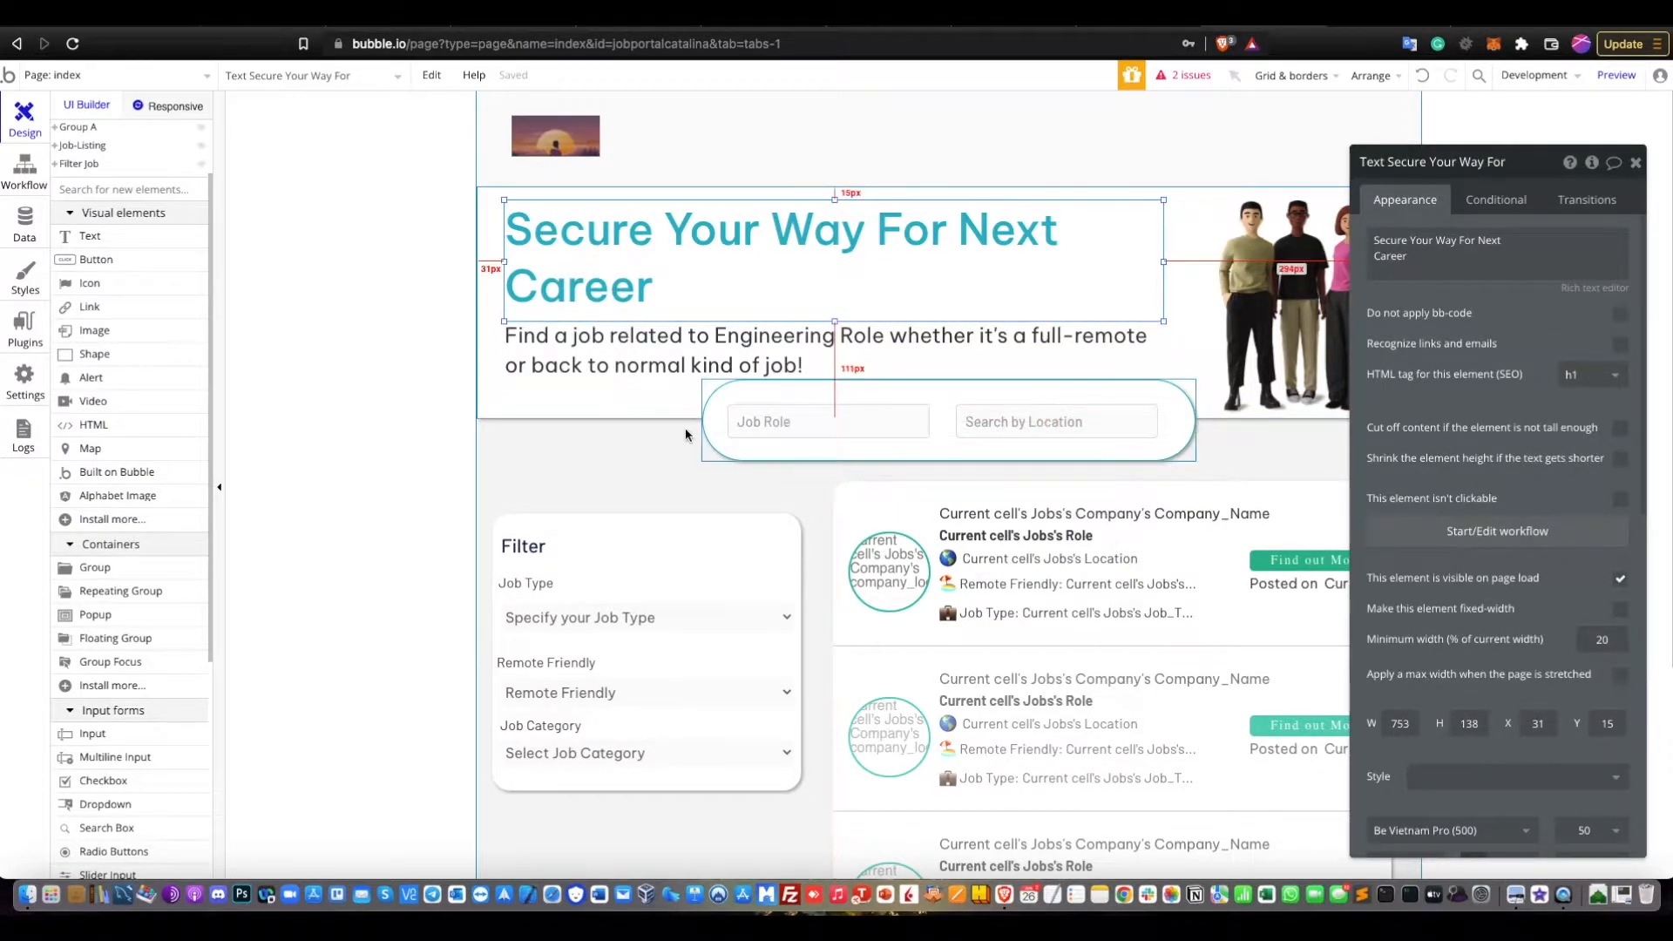
pyautogui.click(663, 409)
pyautogui.click(722, 424)
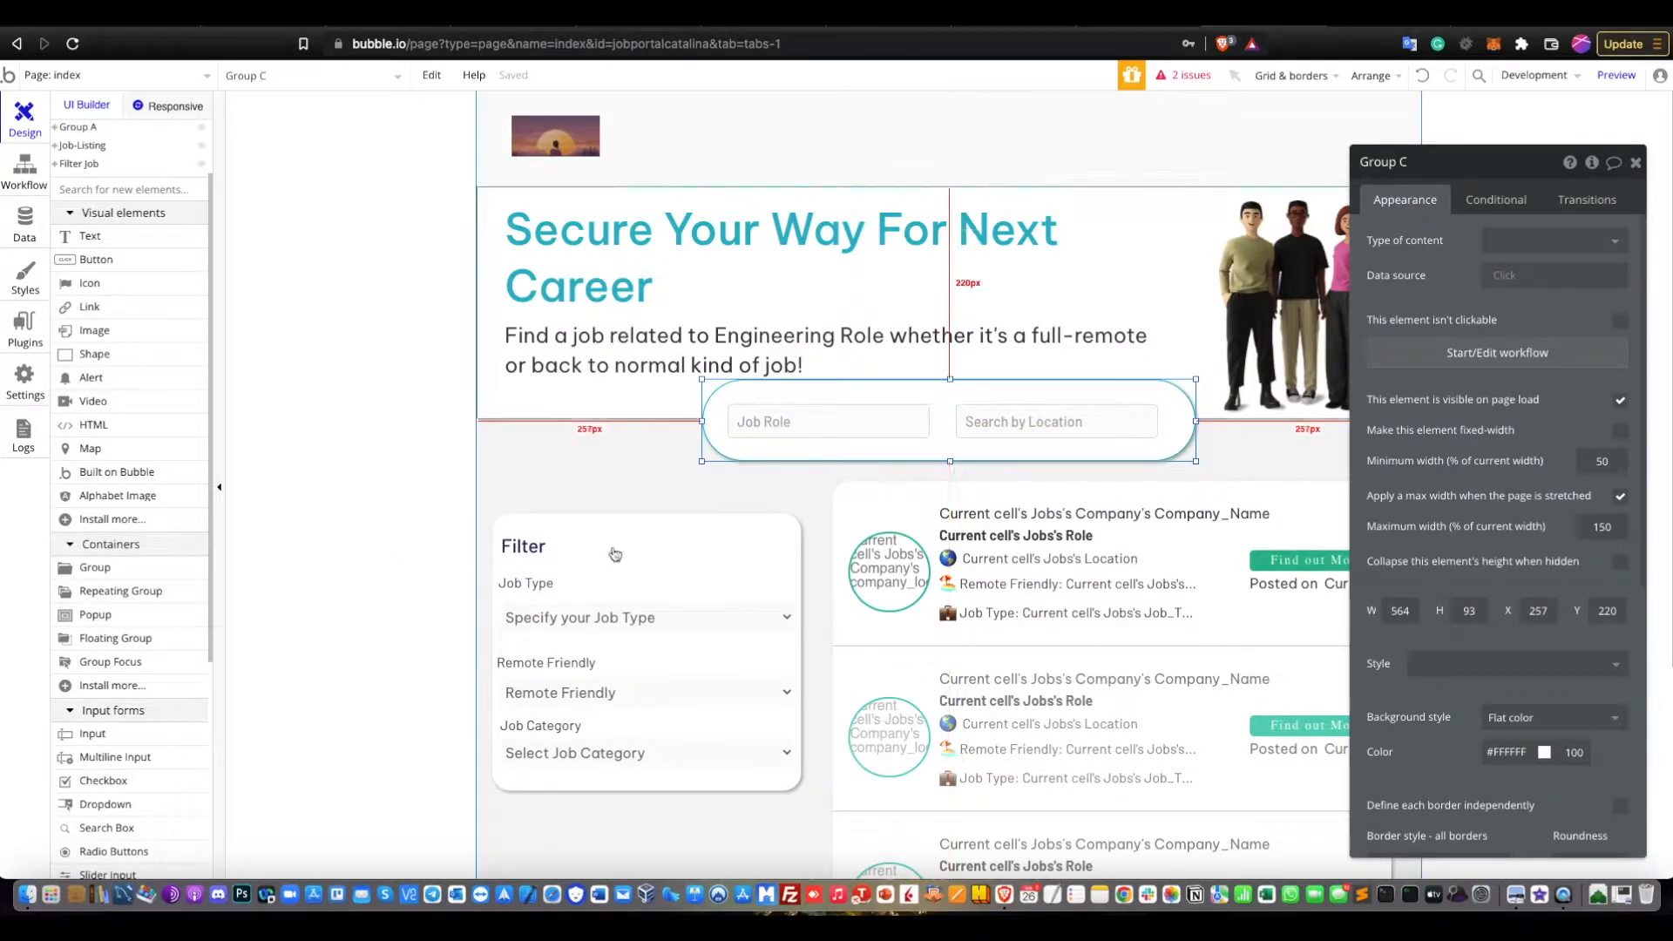
pyautogui.click(820, 424)
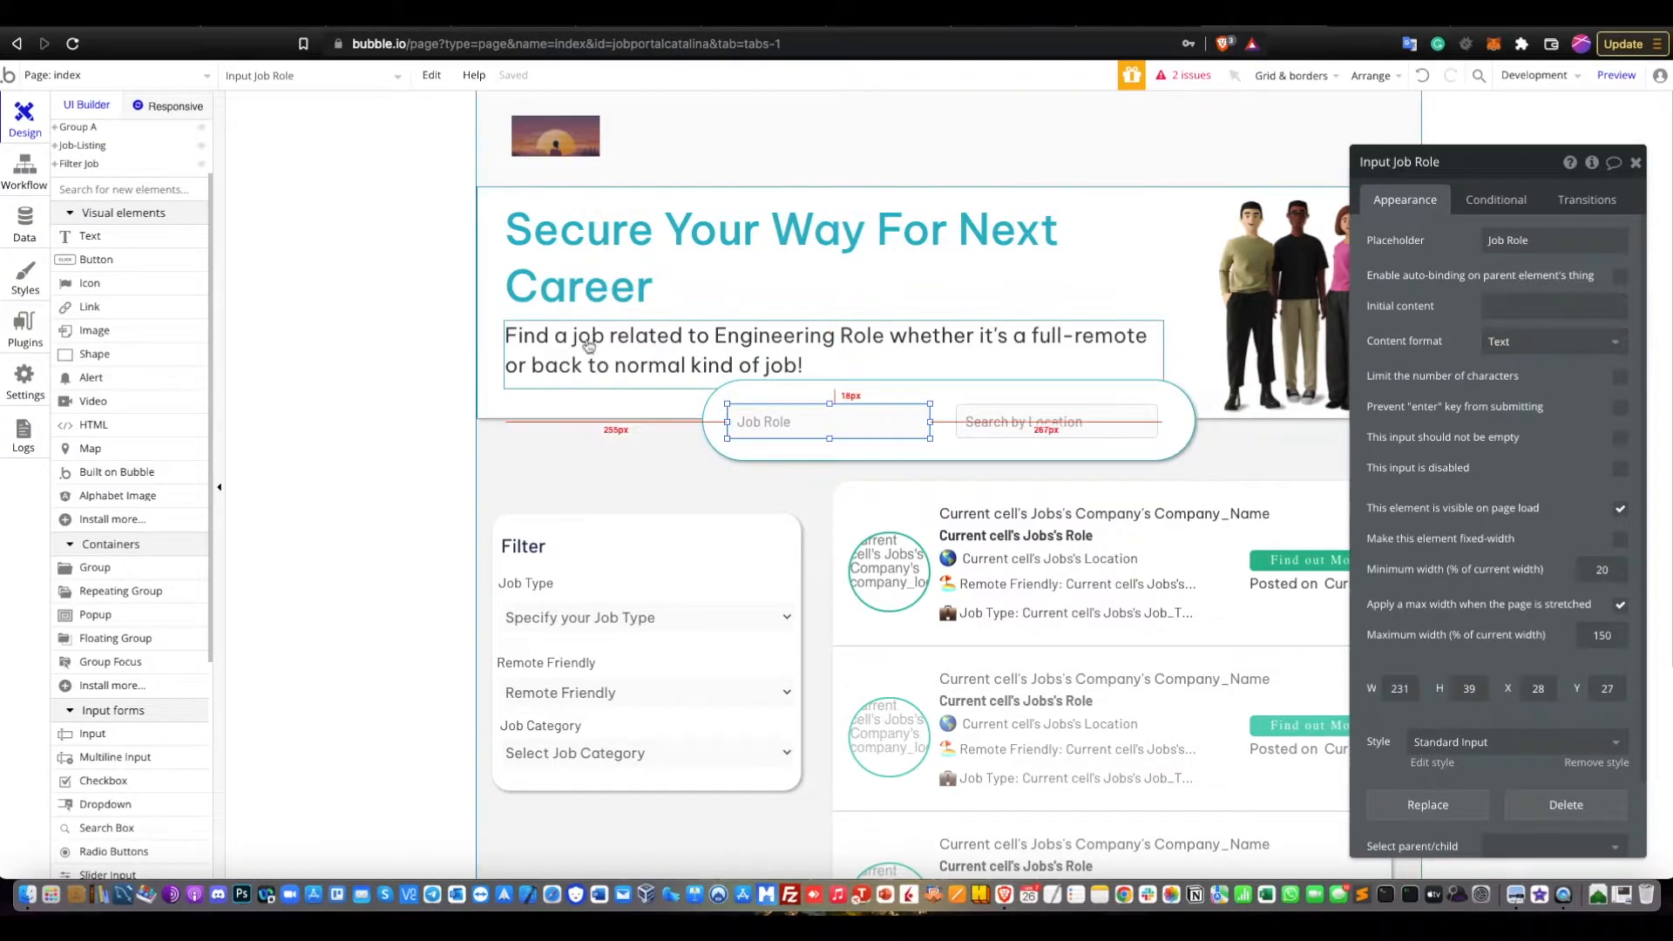
pyautogui.click(977, 436)
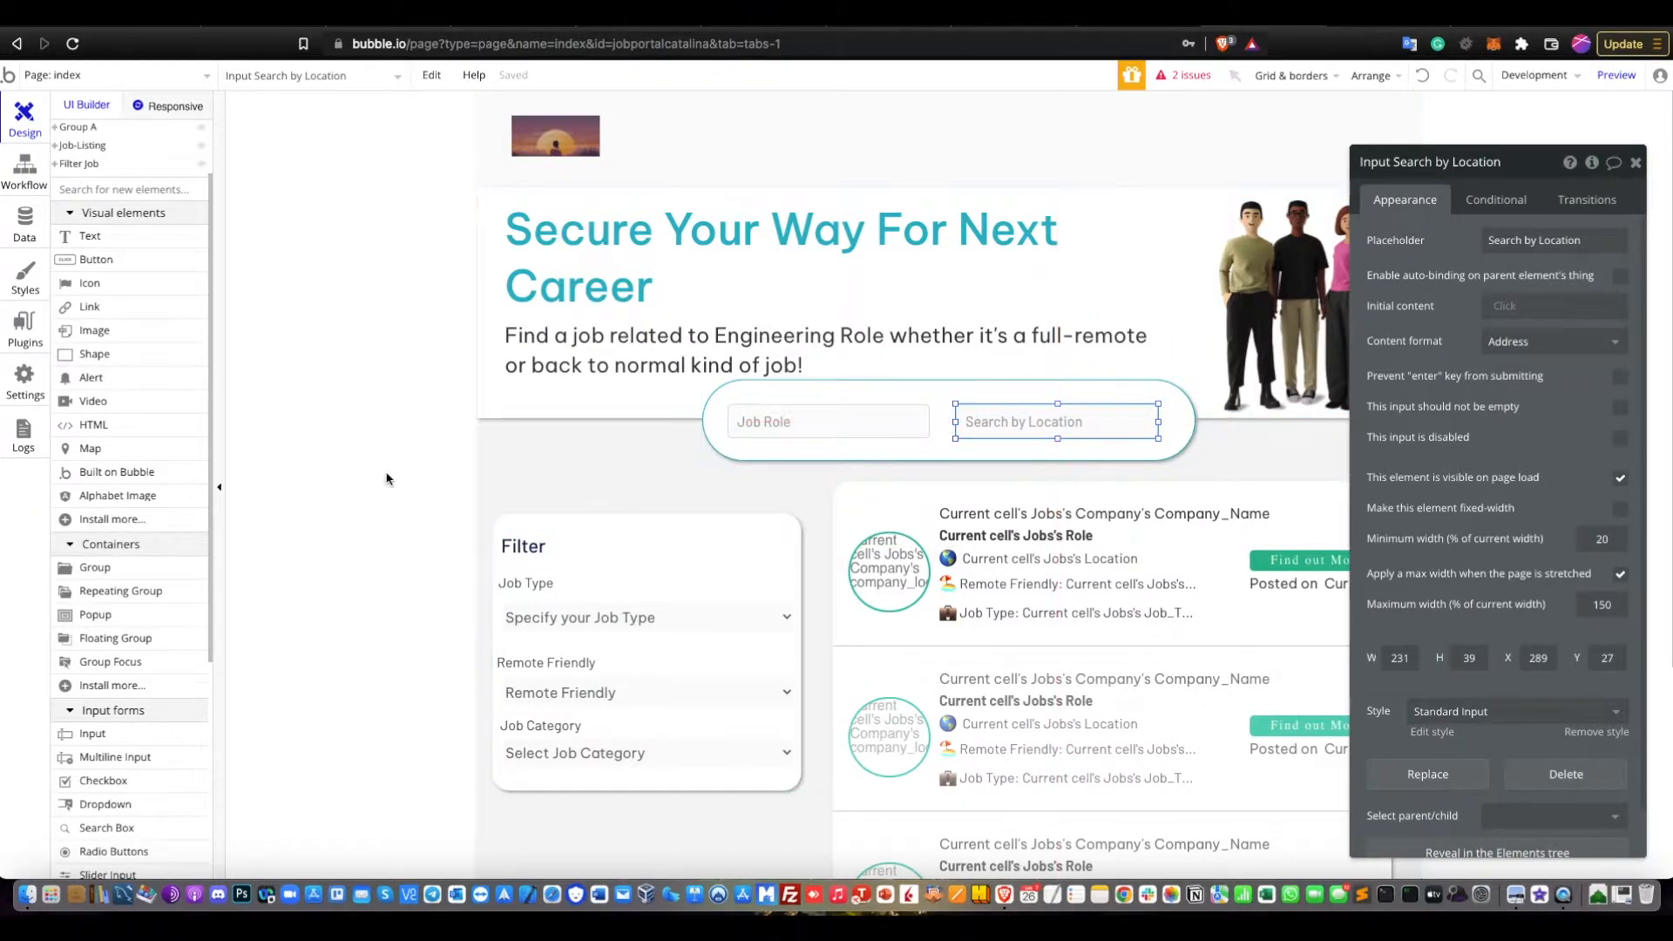
pyautogui.click(161, 574)
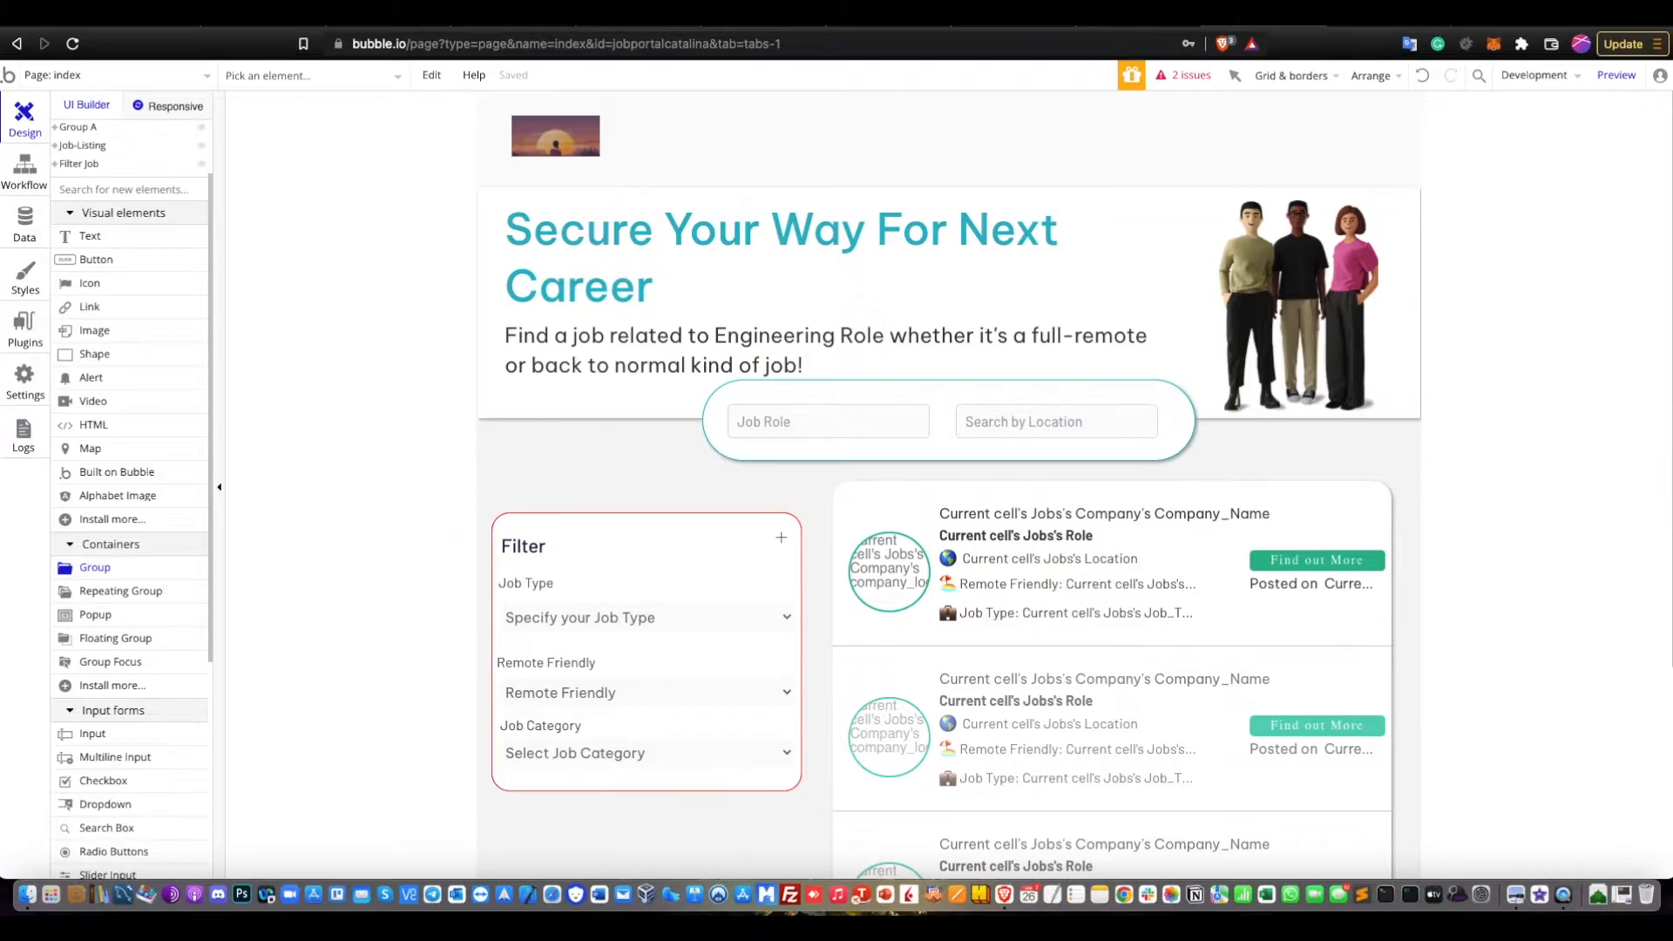
pyautogui.moveTo(732, 485); pyautogui.dragTo(1027, 702)
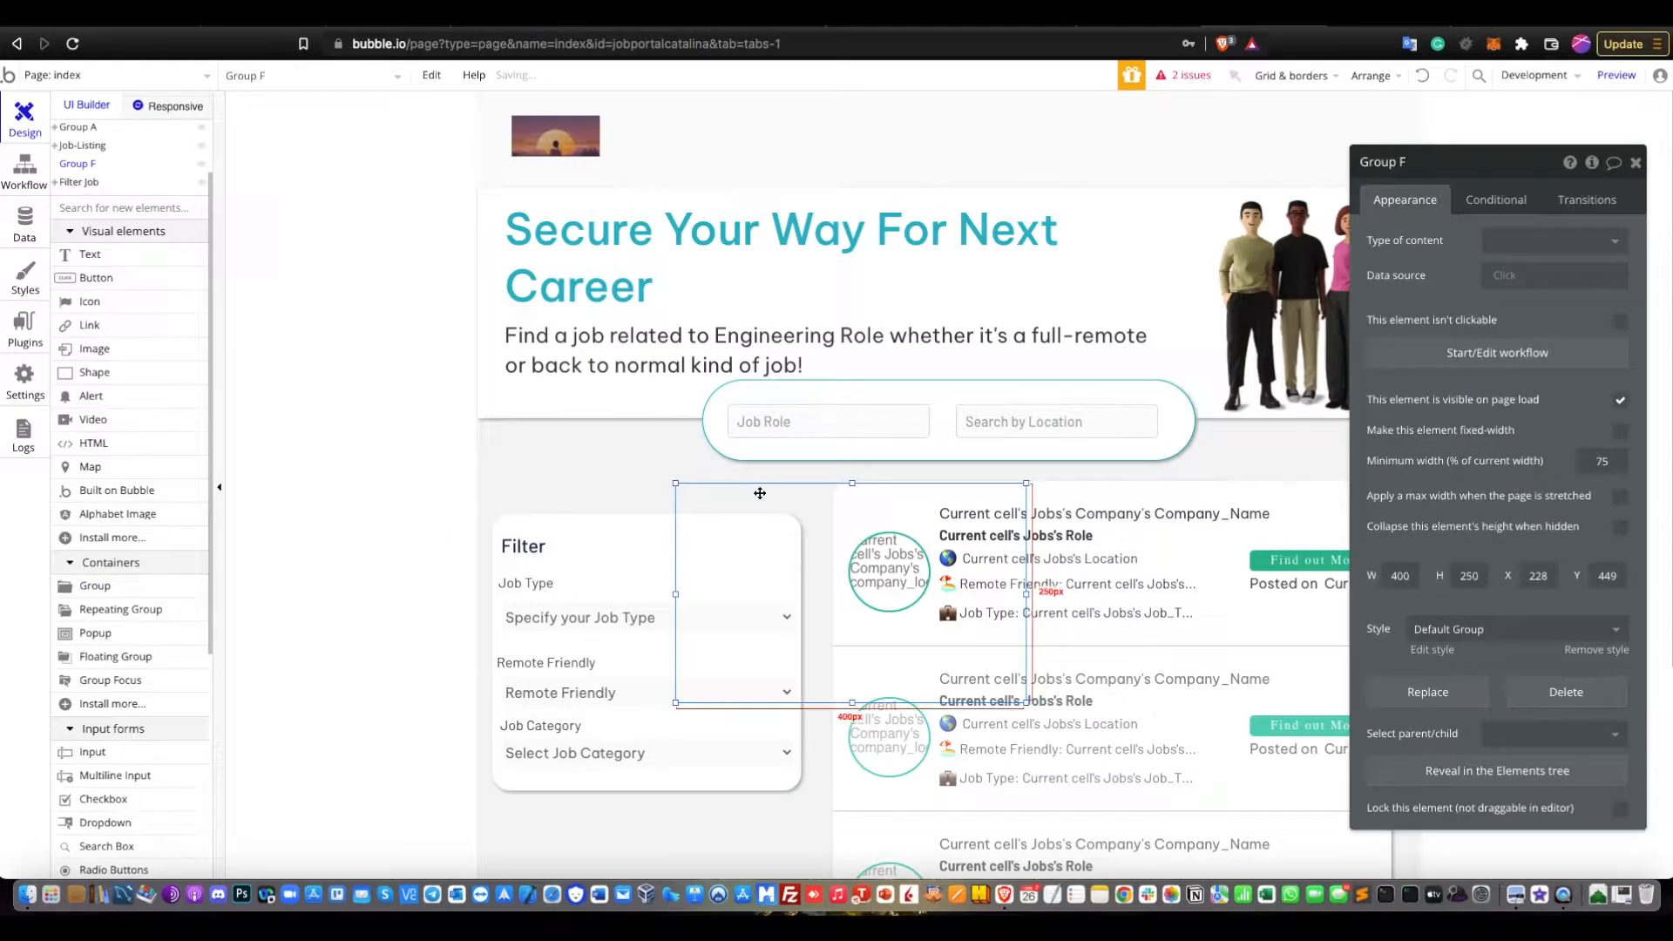
pyautogui.press('Delete')
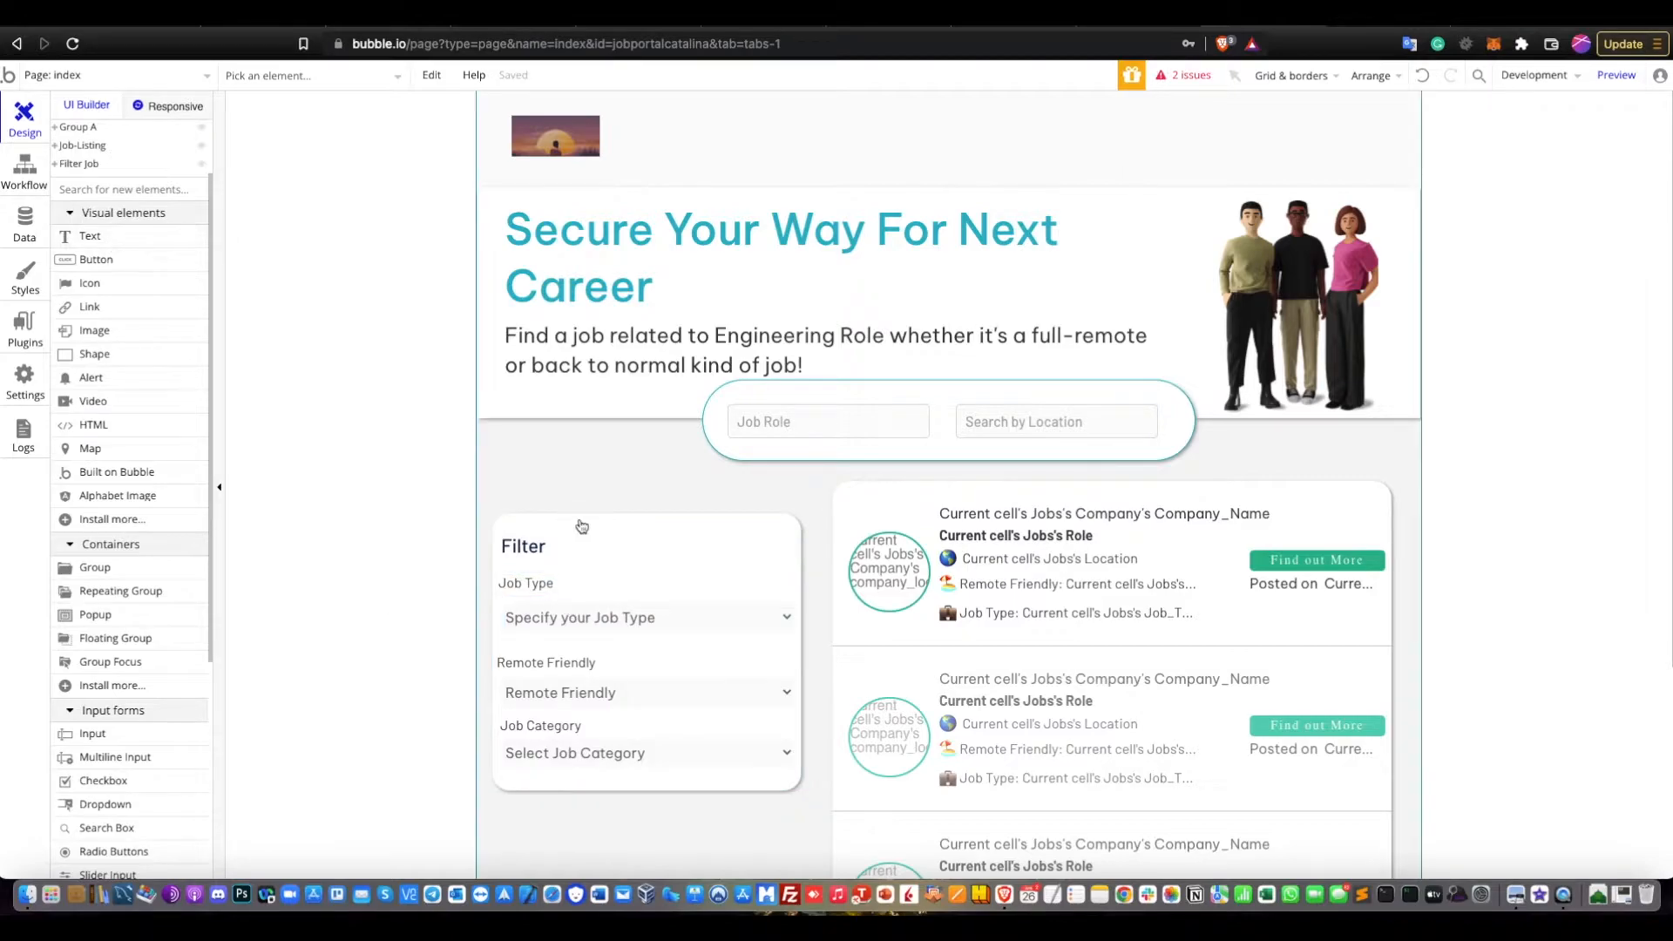
# Check the Job Type dropdown's choice settings against the options defined in the Job_Type option set
pyautogui.scroll(-3, 103, 754)
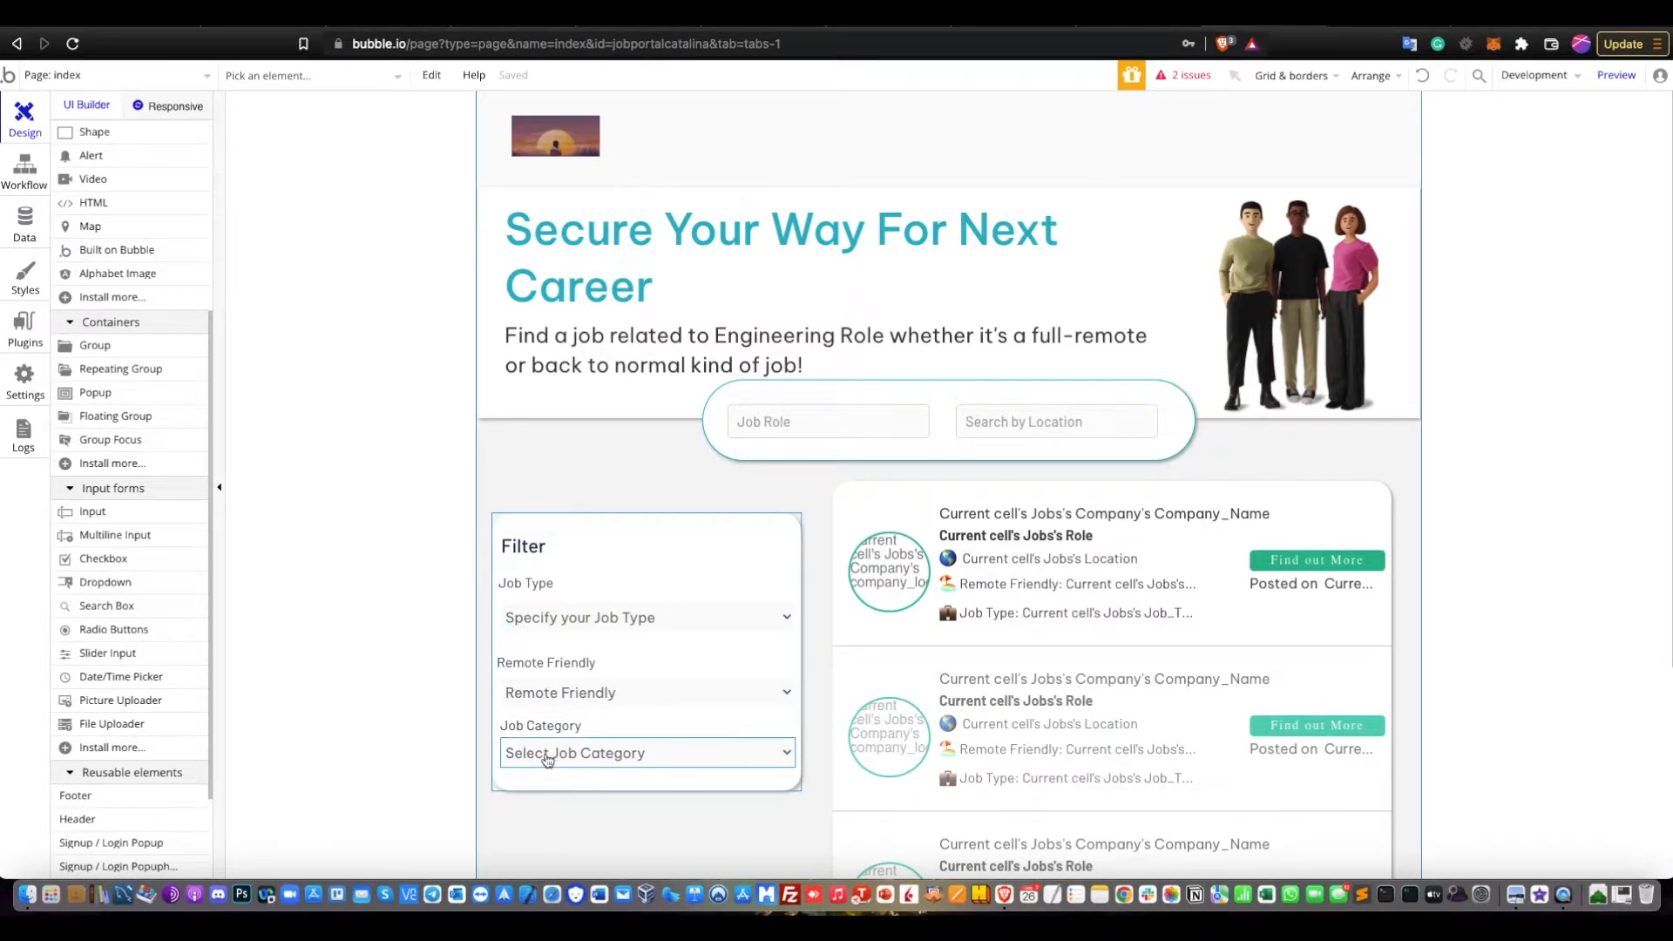
pyautogui.doubleClick(571, 616)
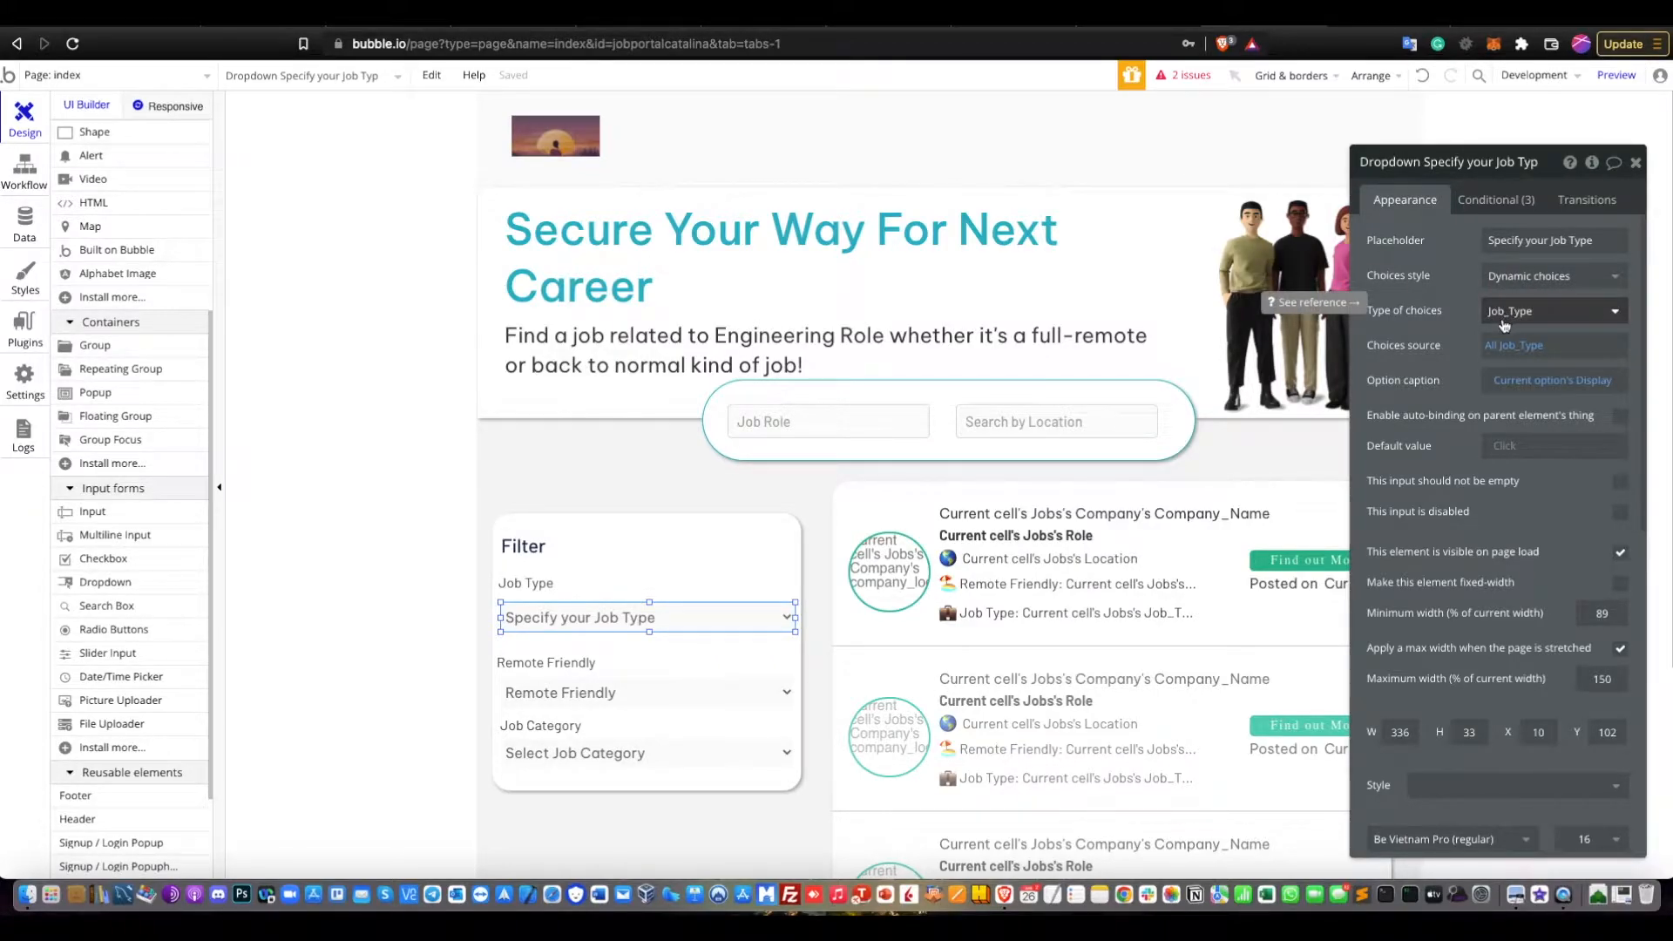
pyautogui.click(25, 223)
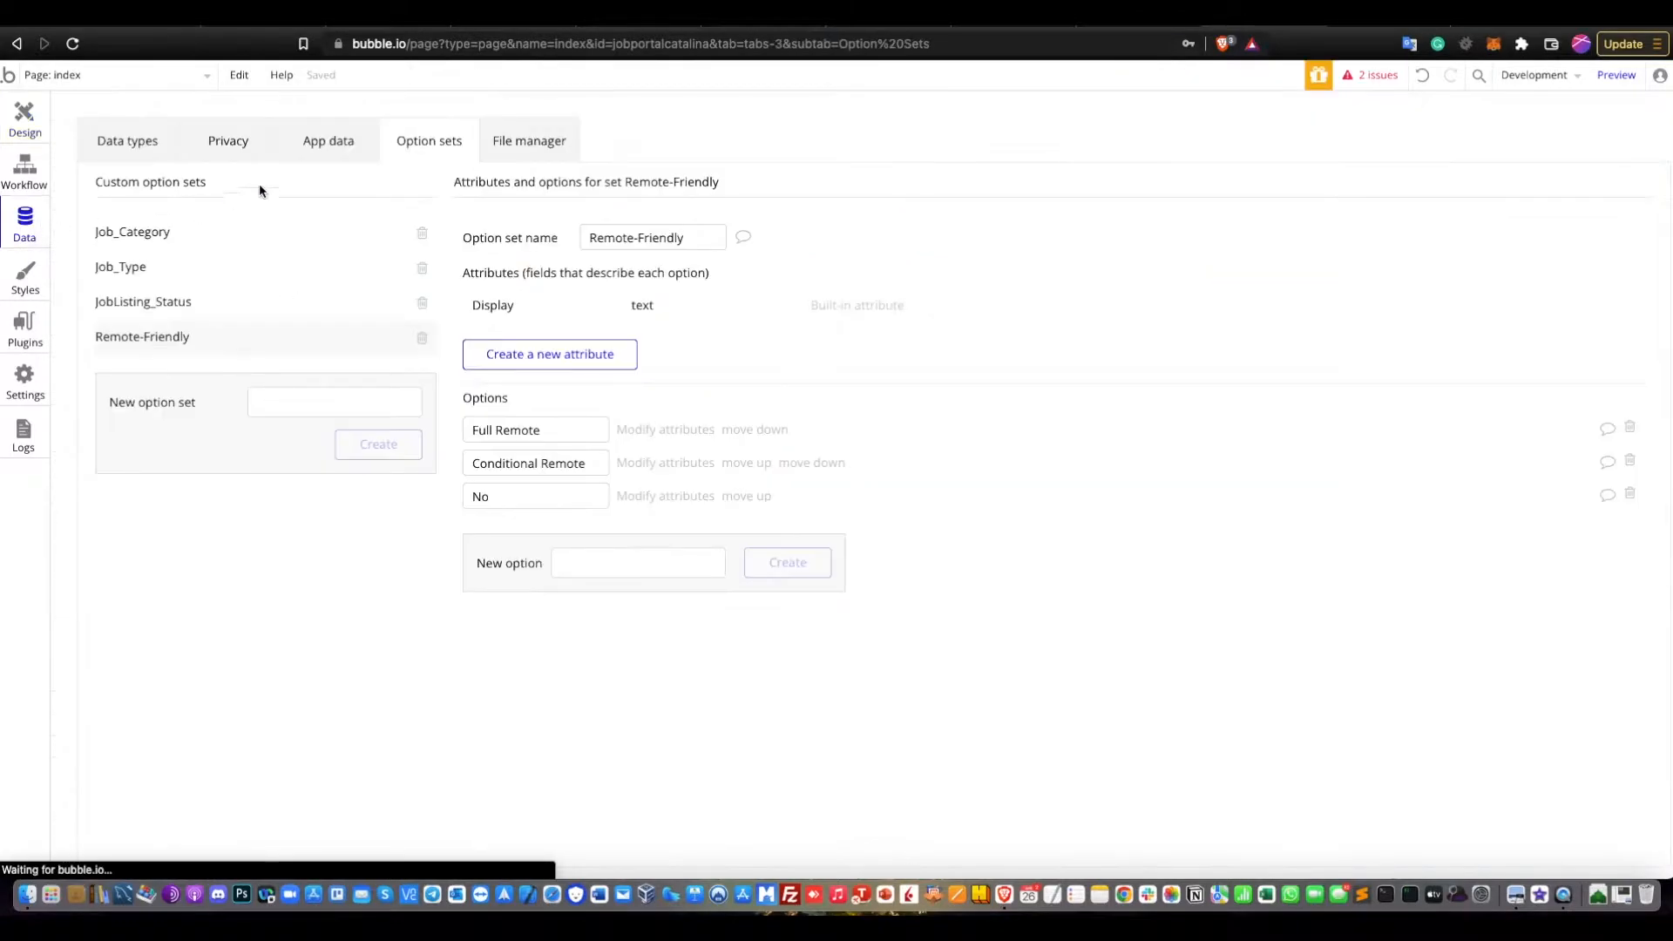
pyautogui.click(161, 273)
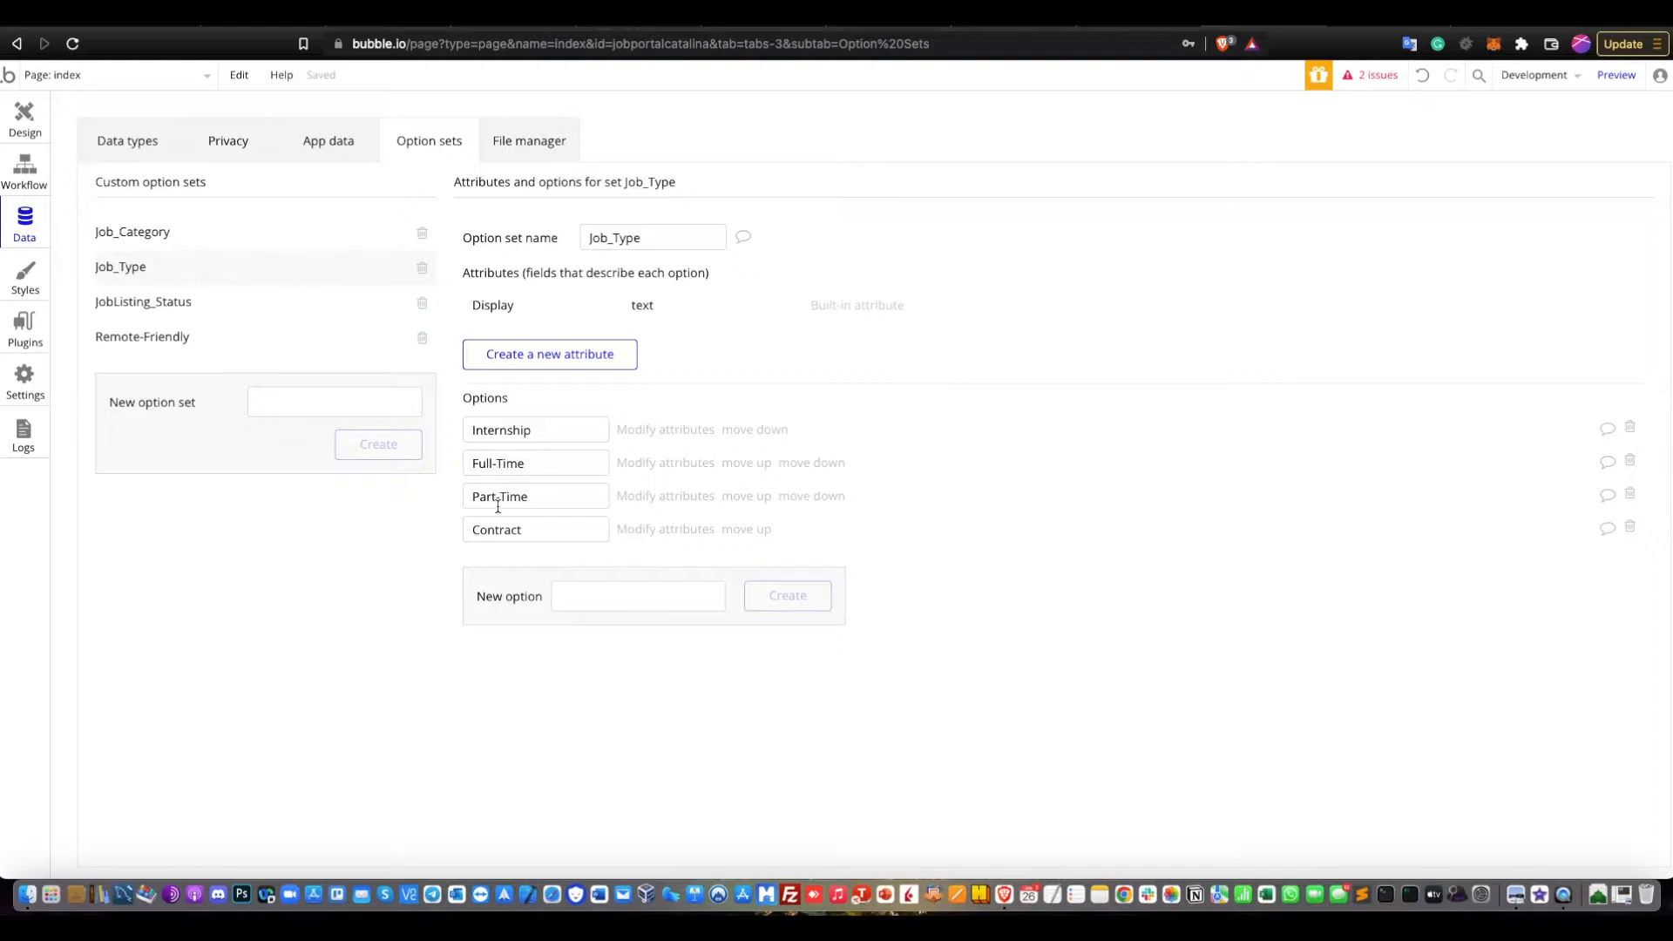
pyautogui.click(38, 115)
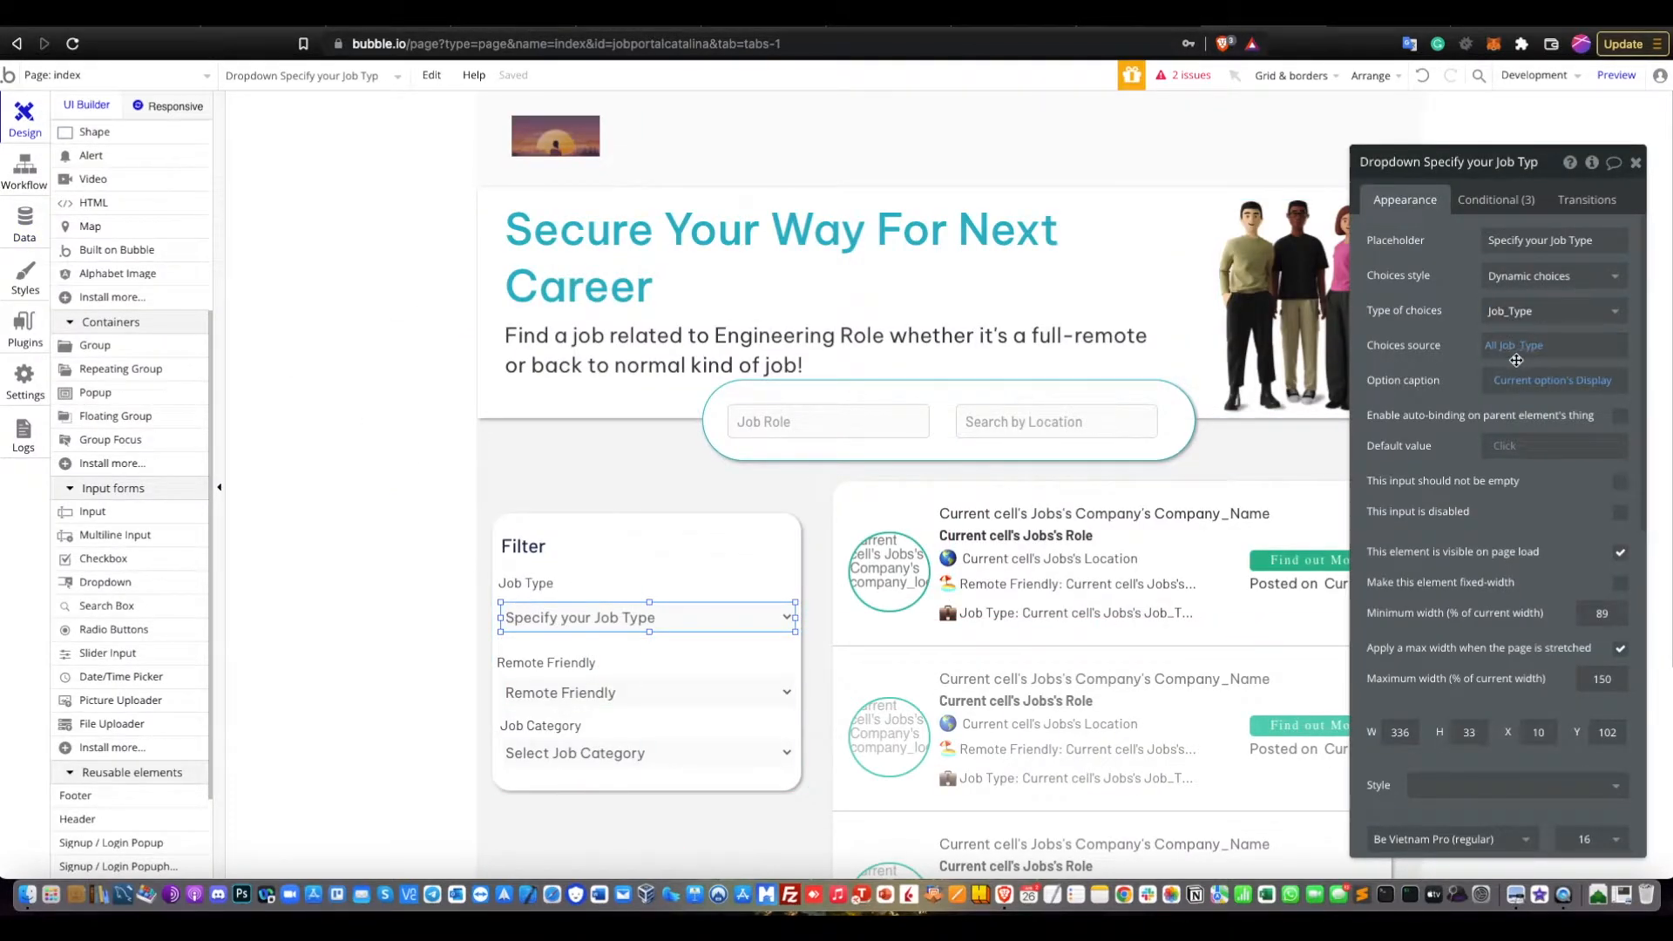
# Try Job_Category as the Job Type dropdown's type of choices, with All Job_Category as the choices source
pyautogui.click(1523, 324)
pyautogui.click(1515, 469)
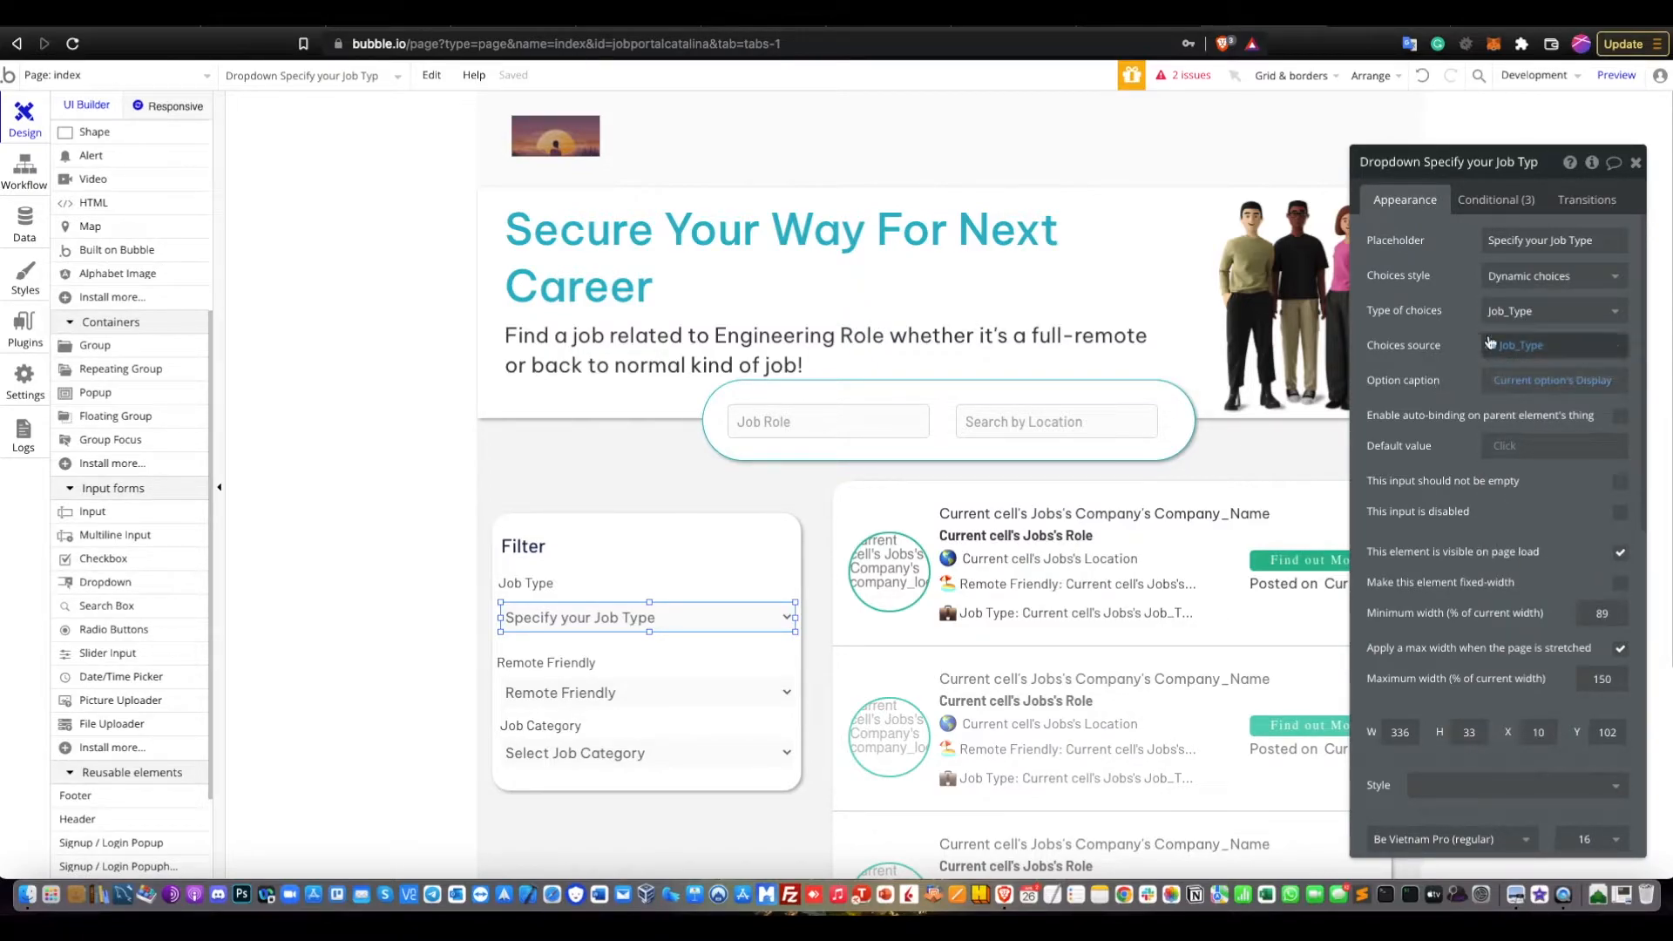
pyautogui.click(1517, 311)
pyautogui.click(1516, 441)
pyautogui.click(1516, 346)
pyautogui.click(1513, 370)
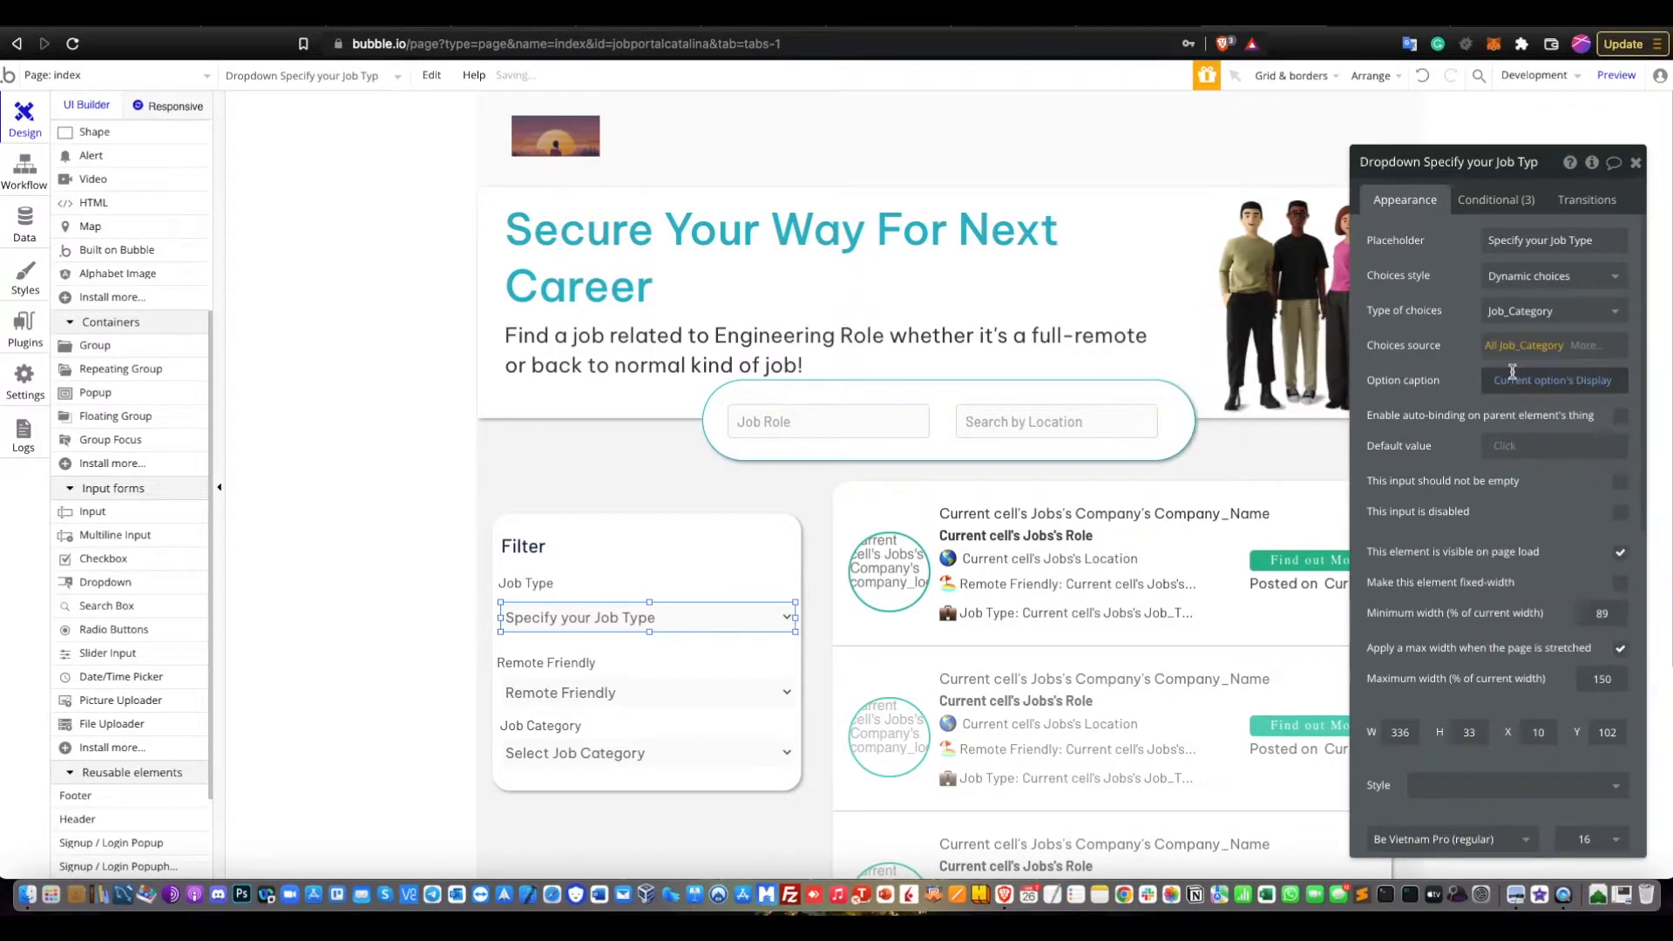
# Set the Job Type dropdown's type of choices to Job_Type and its choices source to All Job_Type
pyautogui.click(1518, 313)
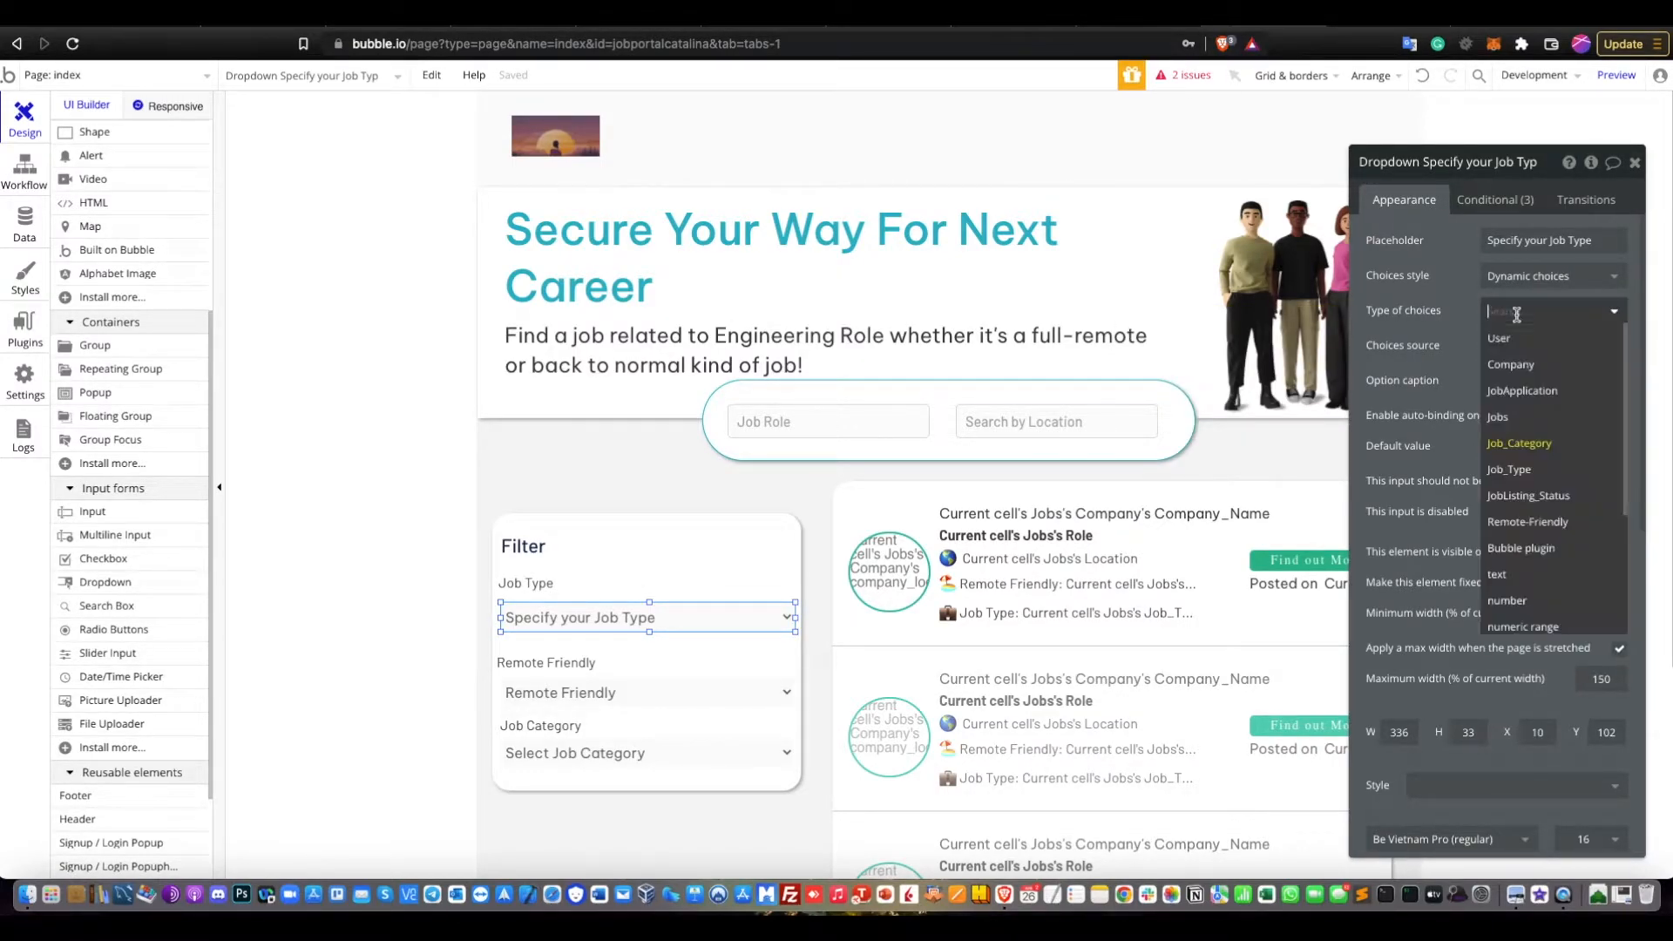
pyautogui.click(1521, 482)
pyautogui.click(1515, 344)
pyautogui.click(1517, 370)
# Check the Remote Friendly dropdown's choice settings and the options defined in the Remote-Friendly option set
pyautogui.click(649, 693)
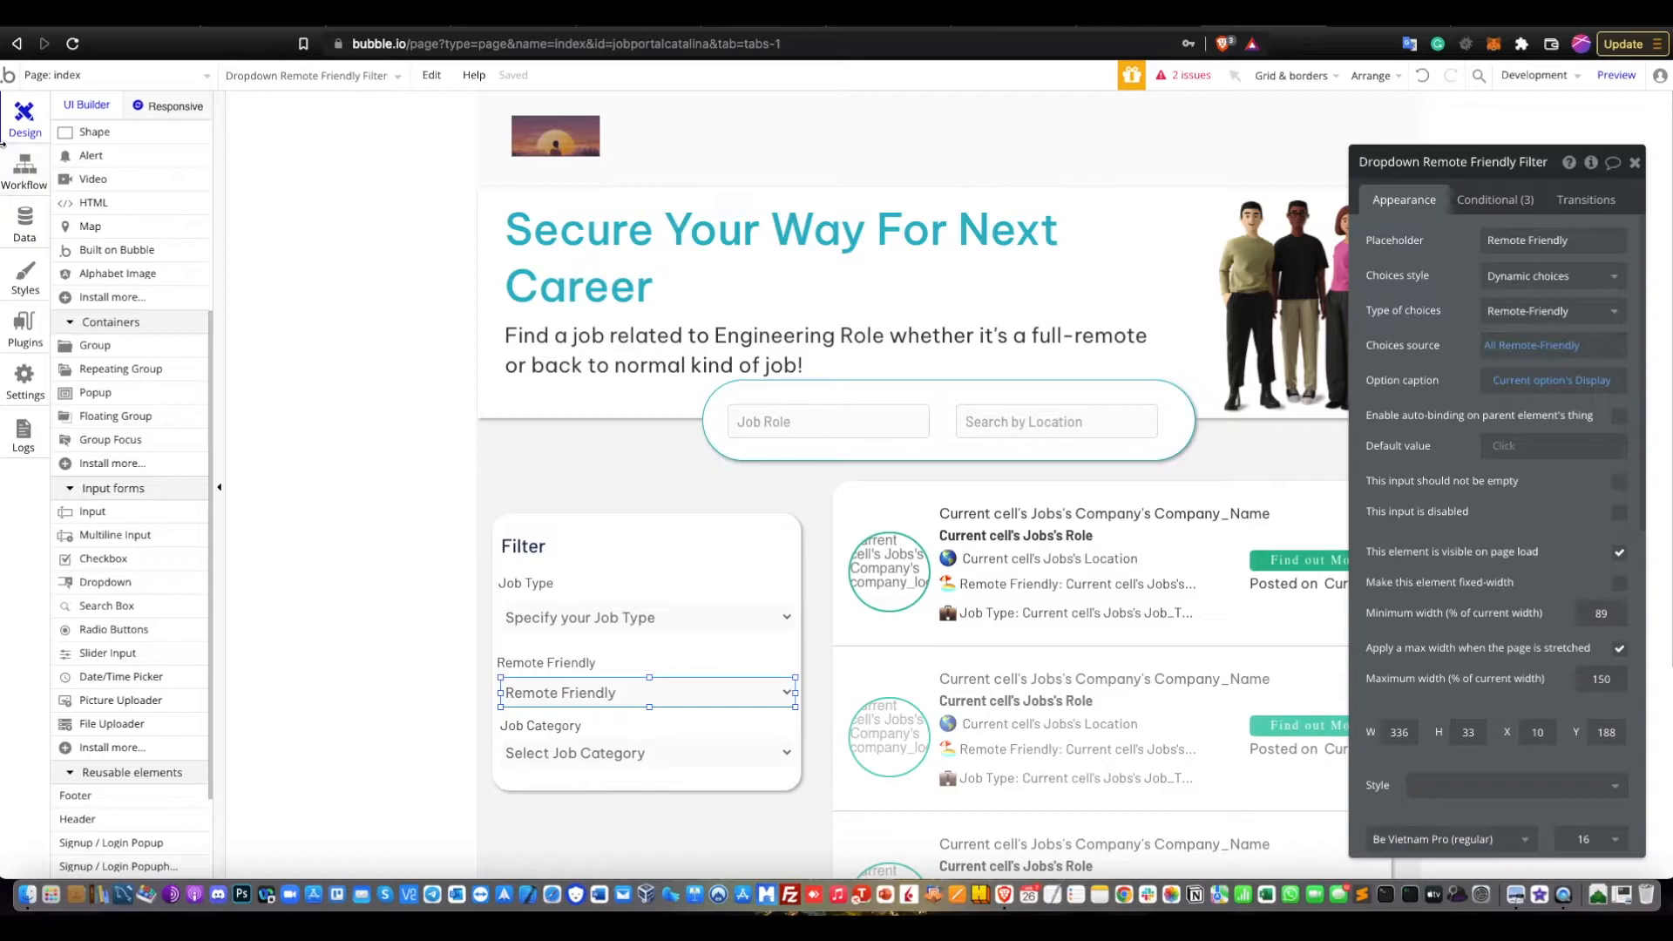
pyautogui.click(25, 225)
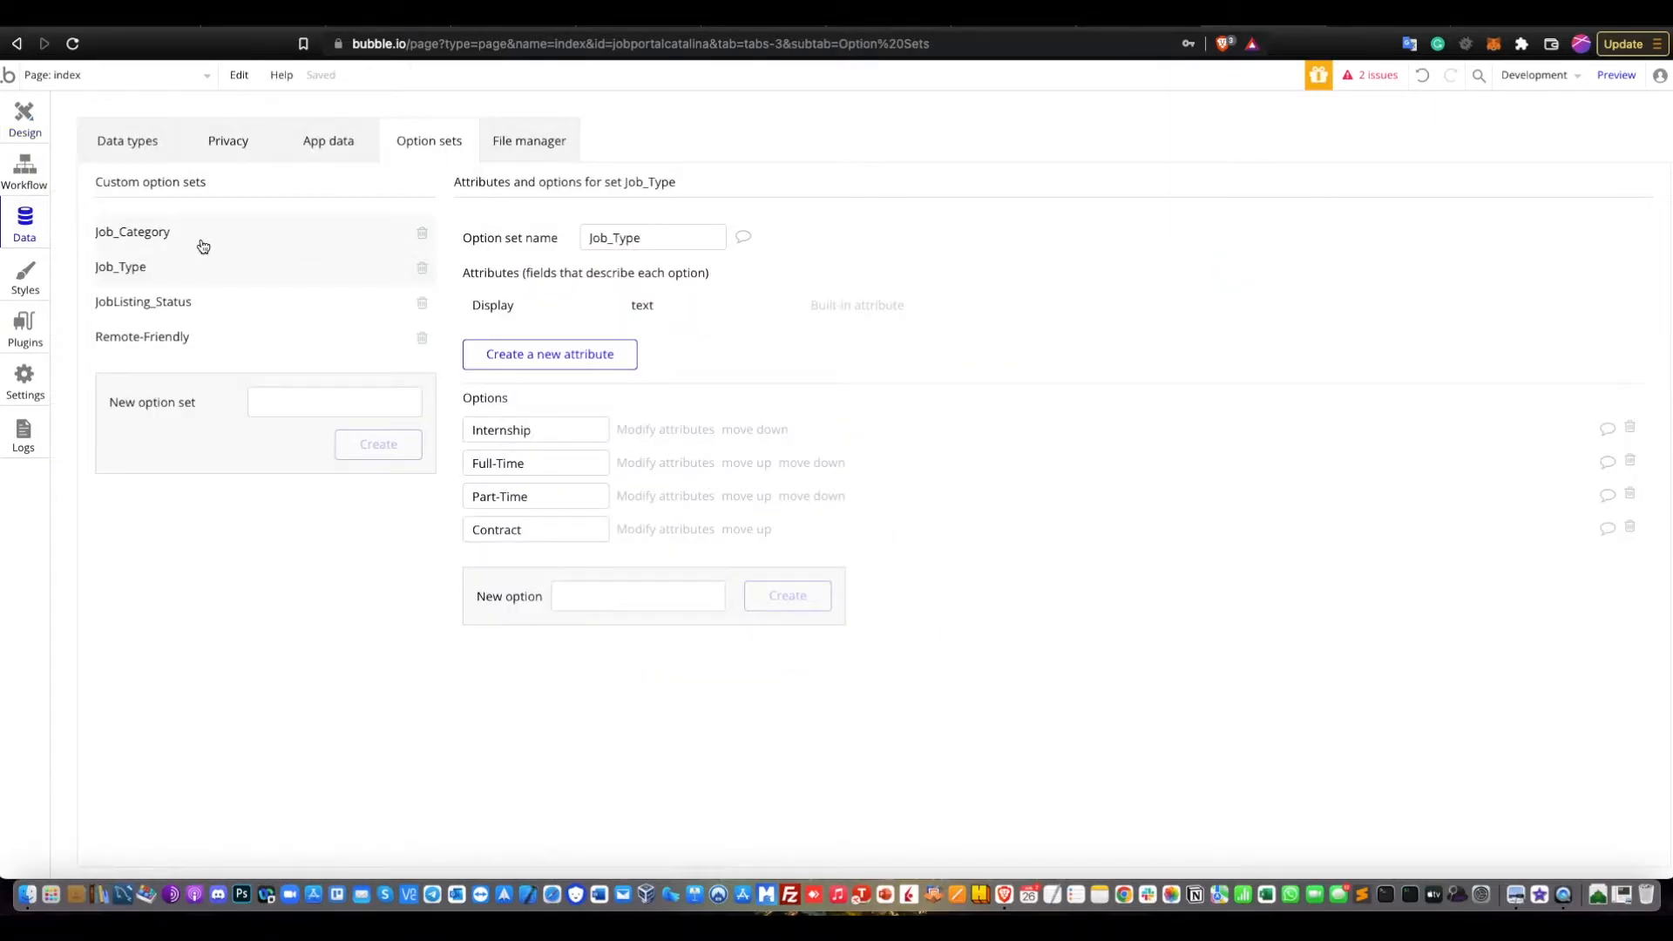
pyautogui.click(180, 337)
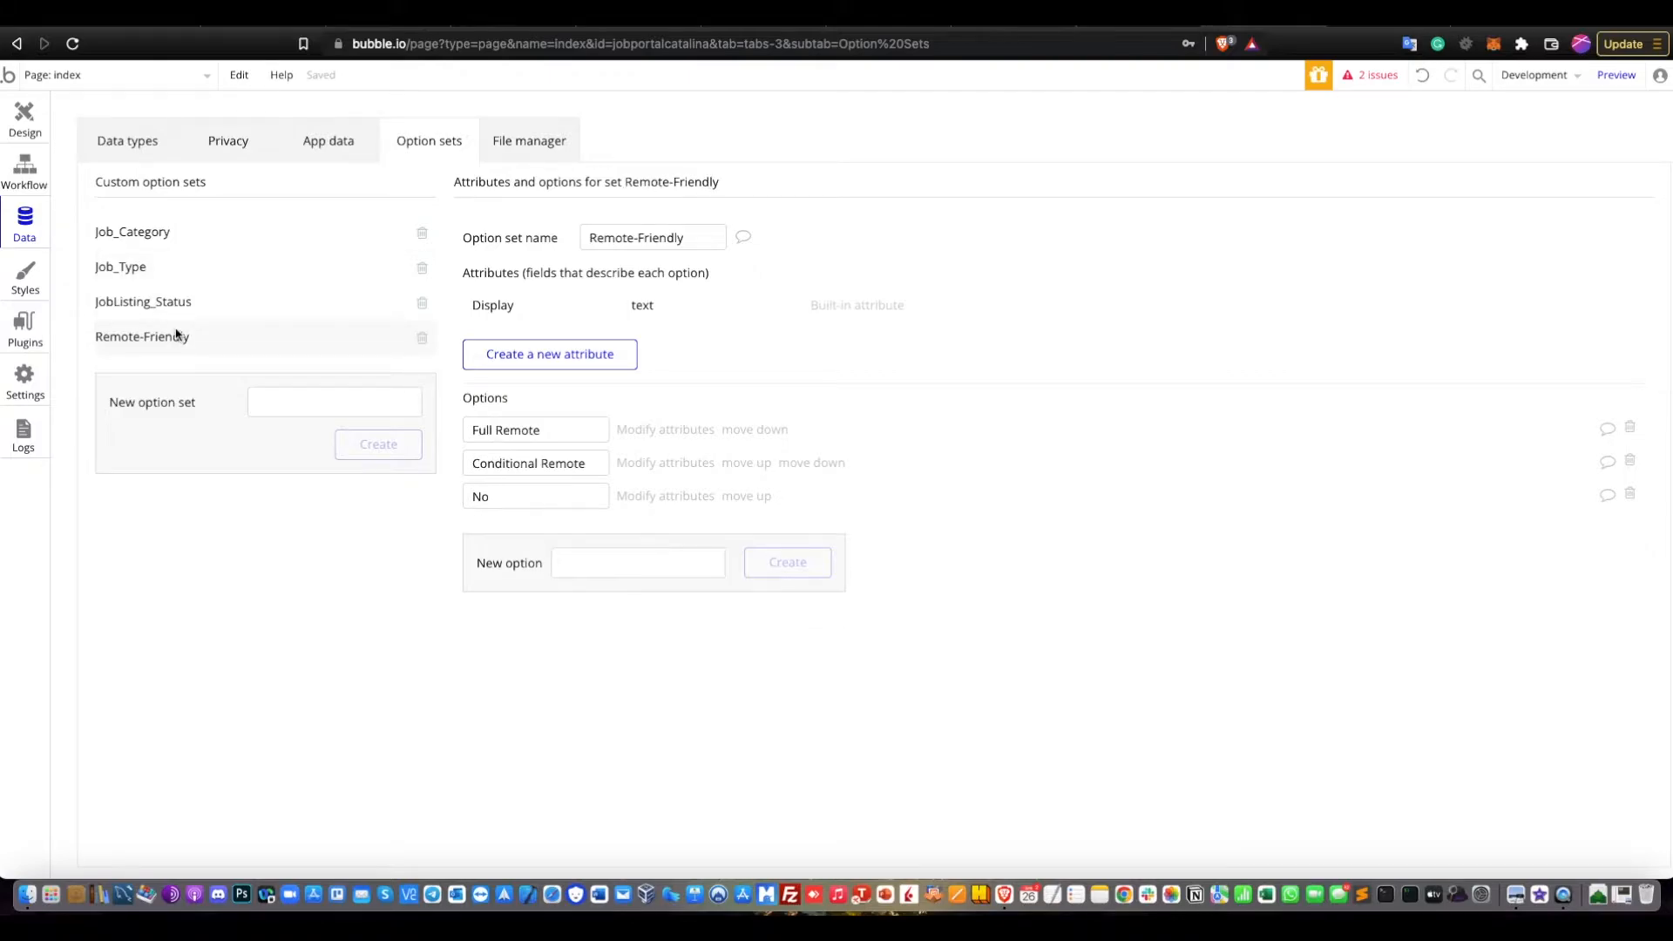
pyautogui.click(25, 173)
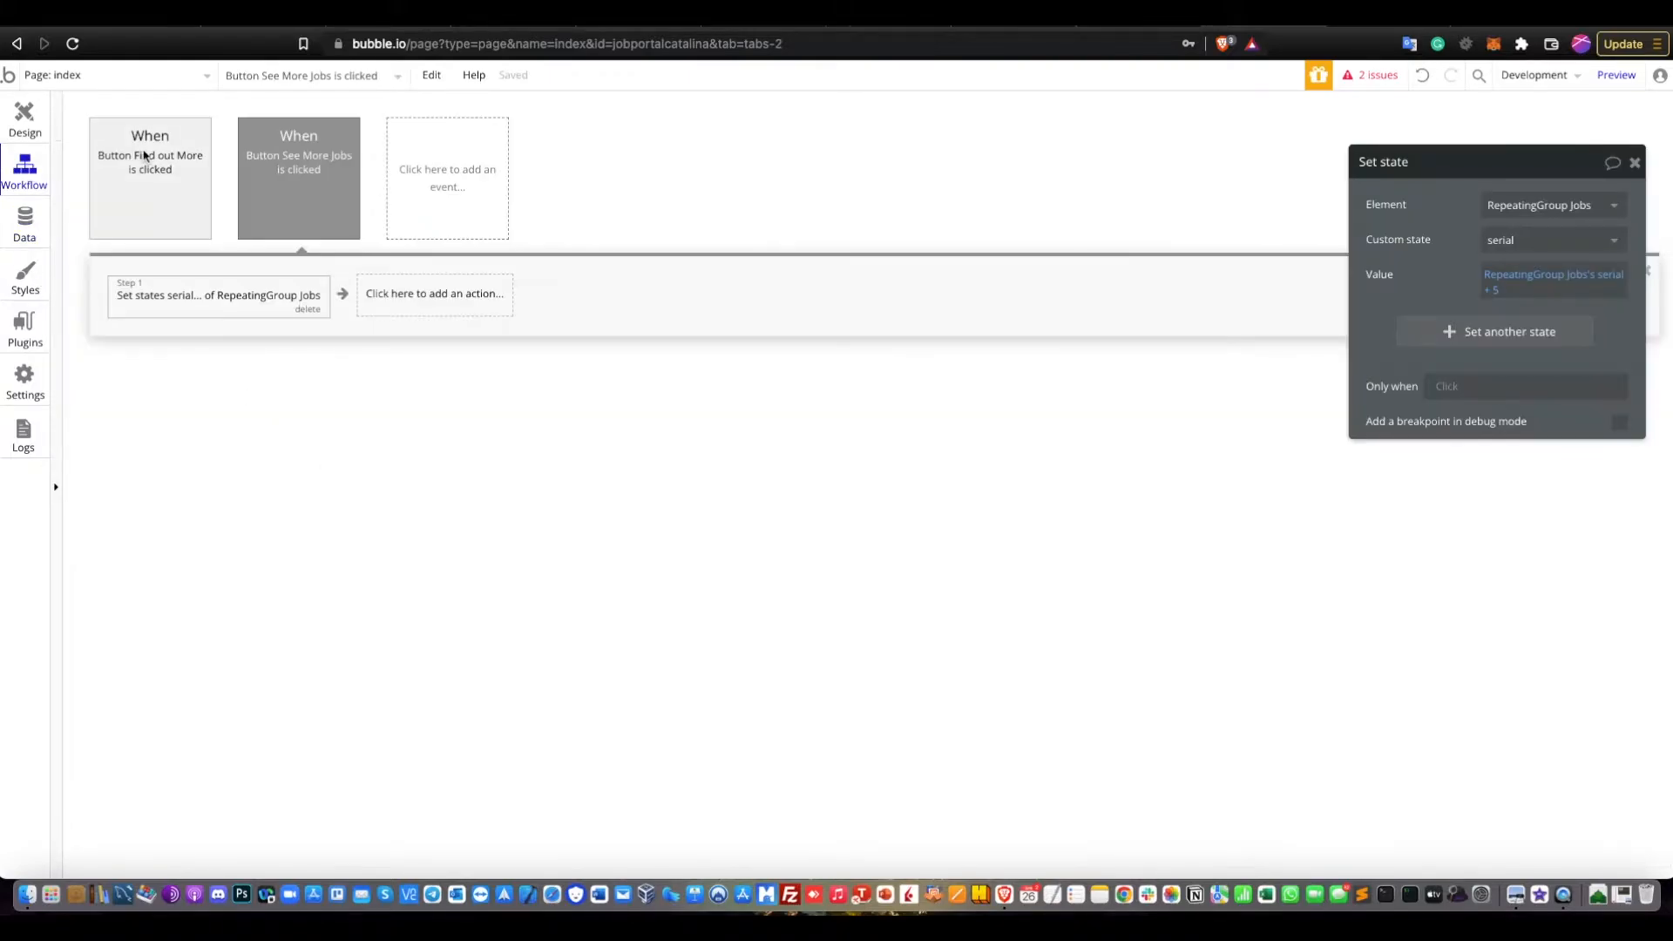
pyautogui.click(7, 120)
# Select the Job Category dropdown and look up its Job_Category option set in the app's data
pyautogui.click(580, 763)
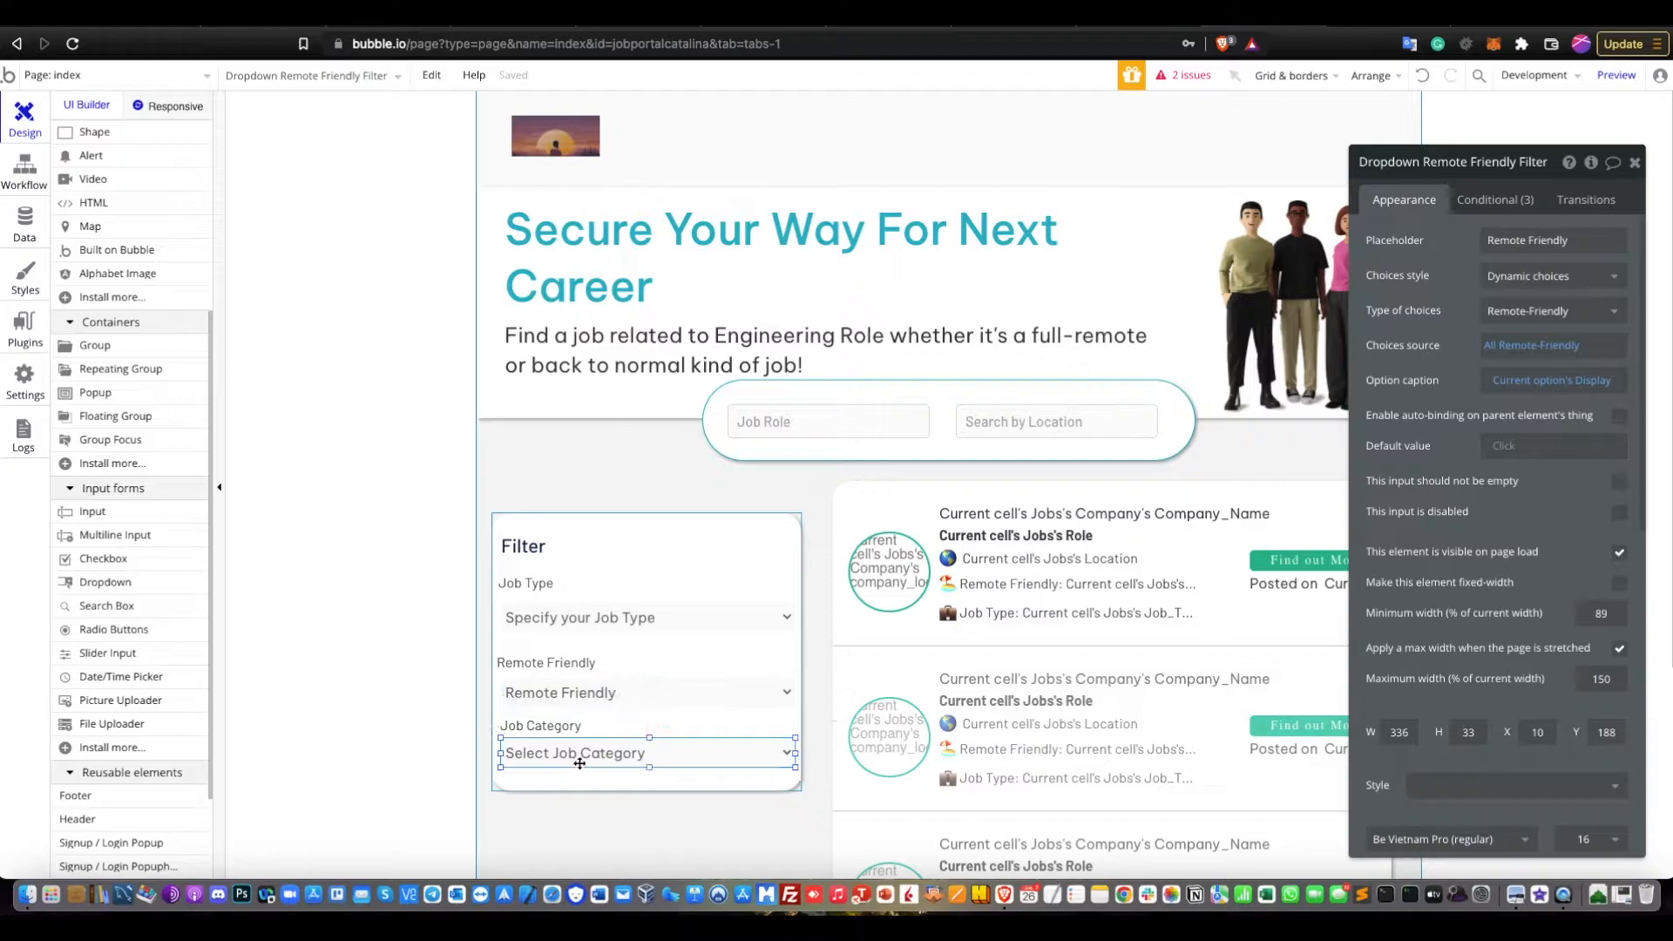
pyautogui.click(24, 225)
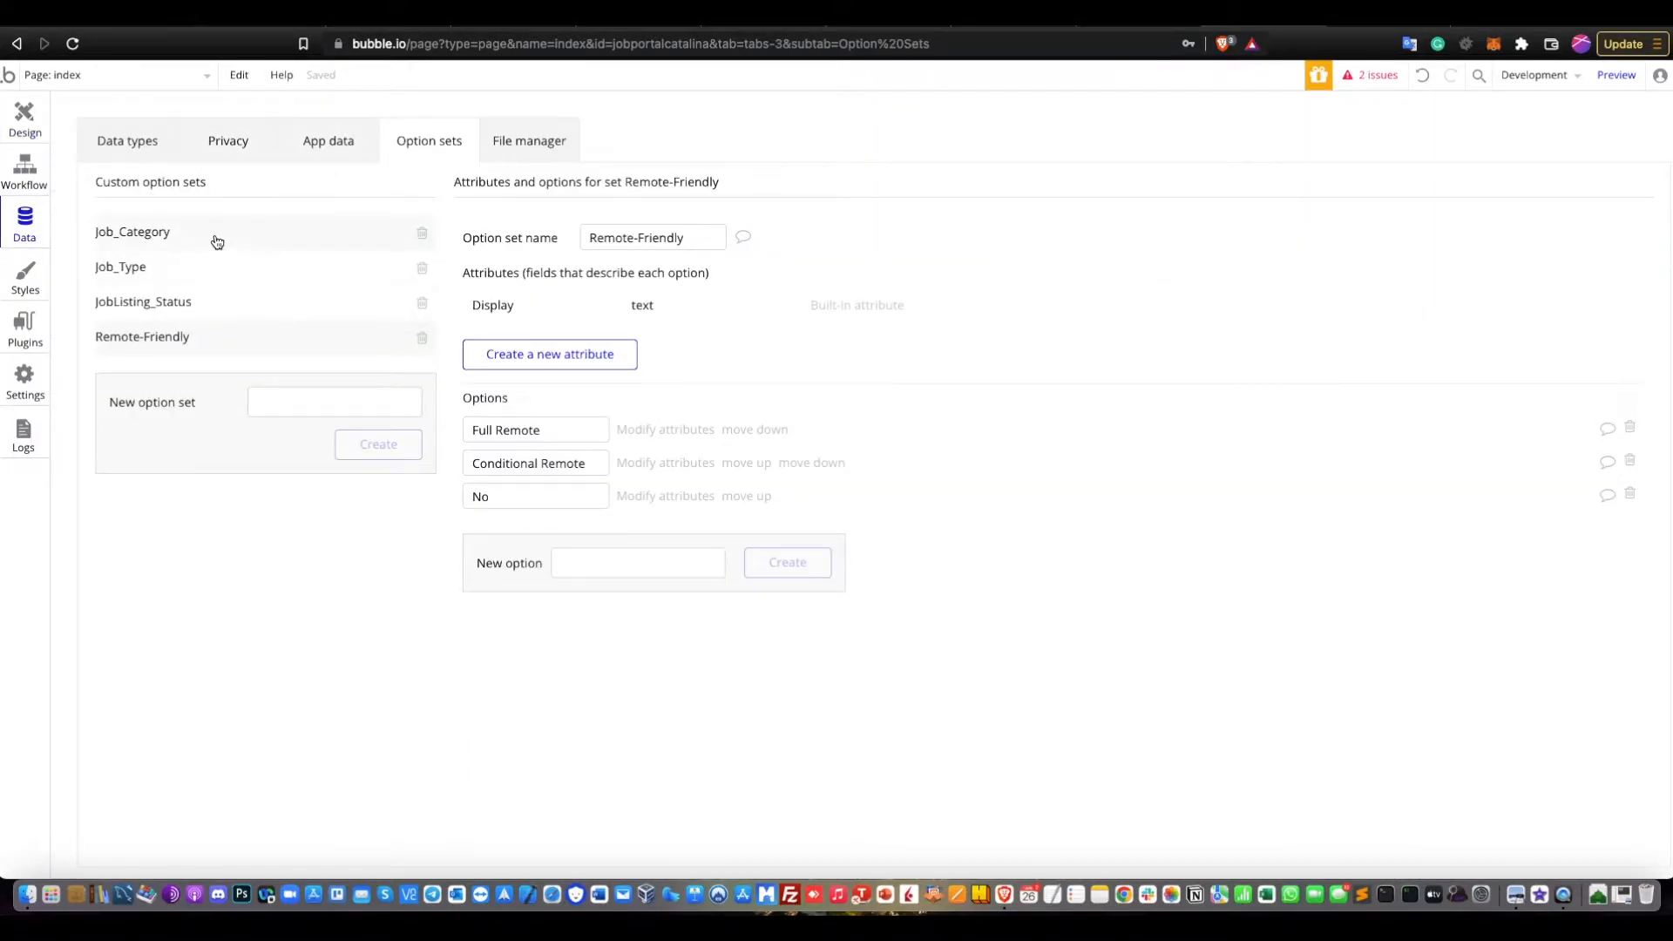
pyautogui.click(213, 237)
pyautogui.click(21, 127)
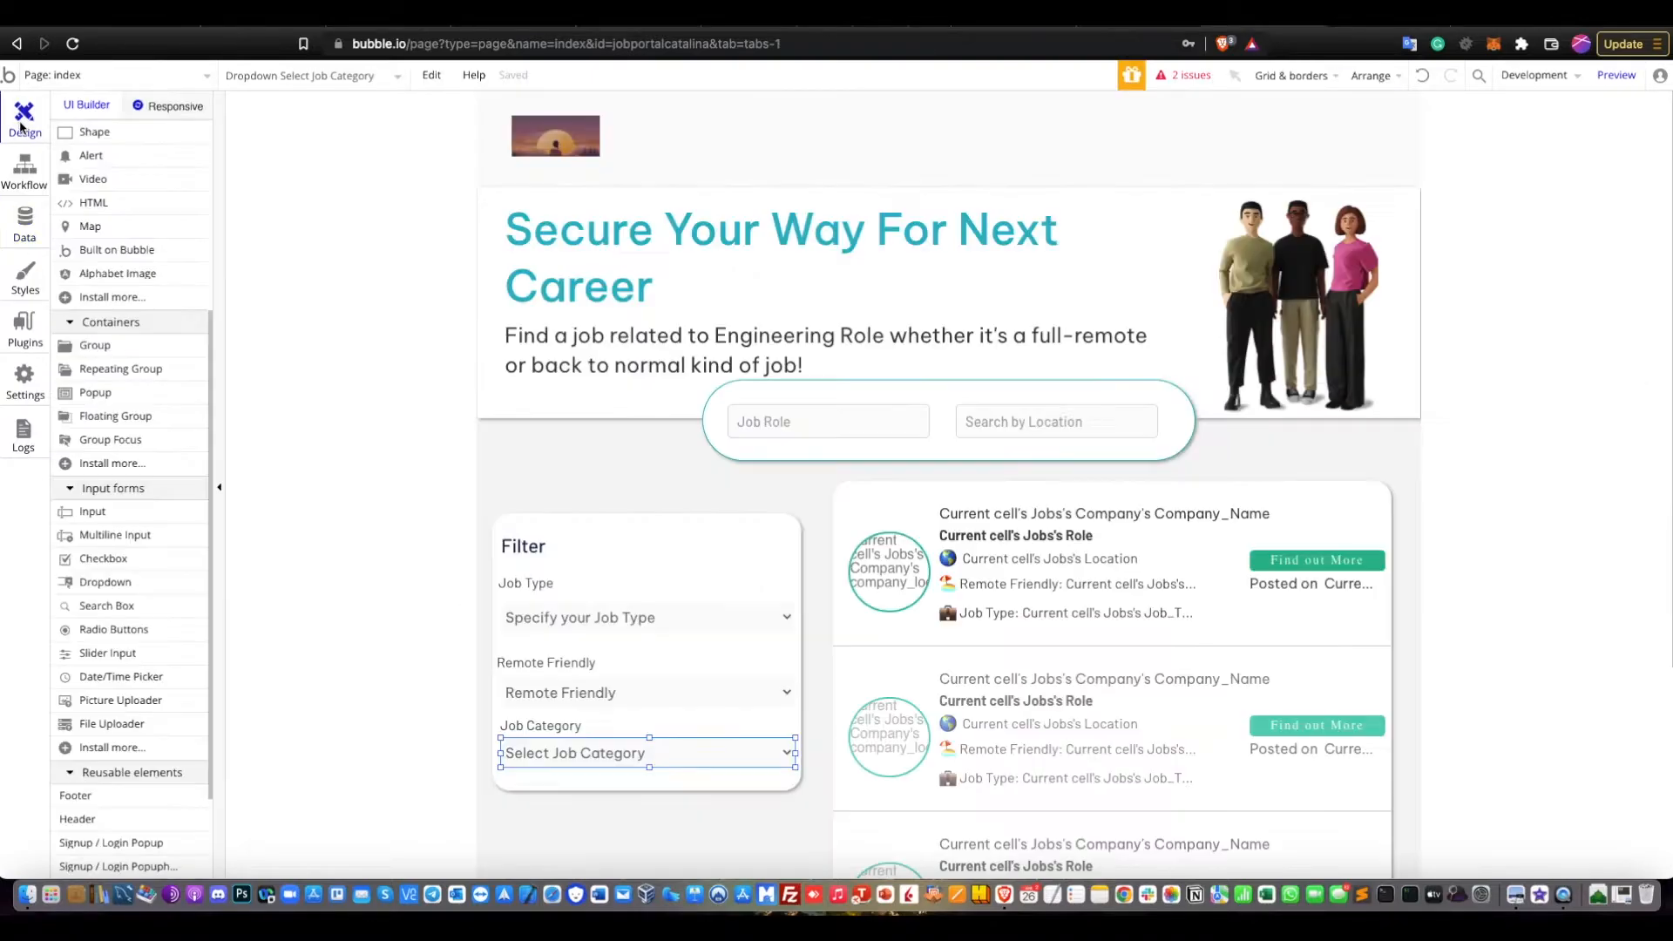
# Inspect the properties of the Filter Job group that holds the three dropdowns
pyautogui.click(764, 546)
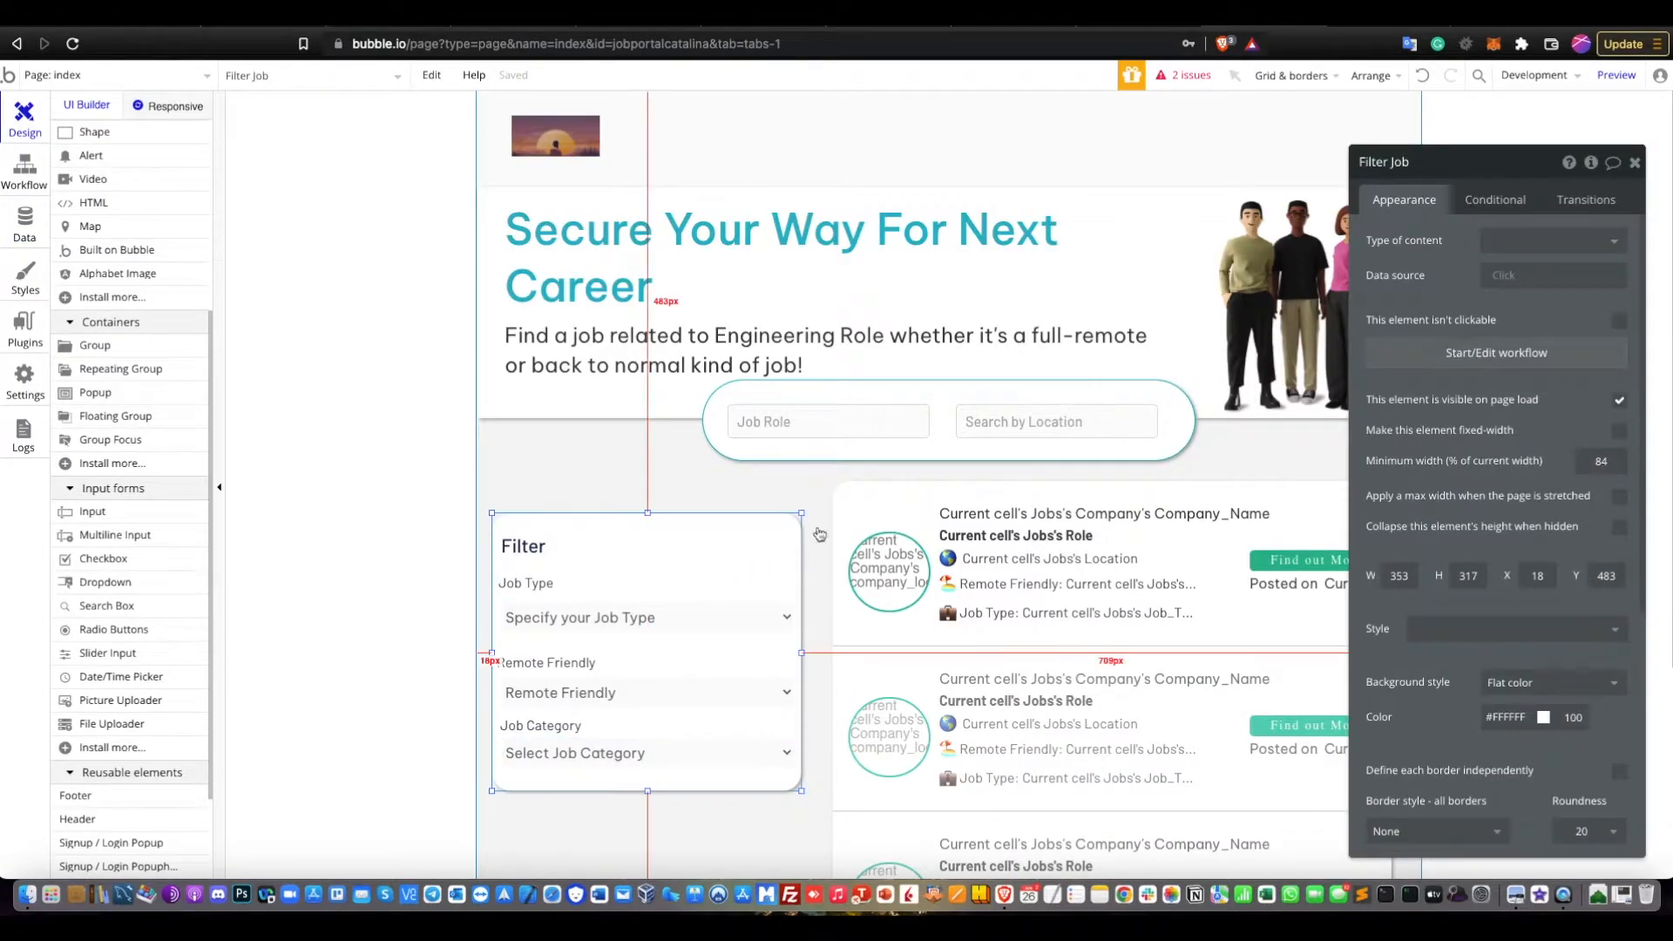
pyautogui.scroll(-3, 779, 438)
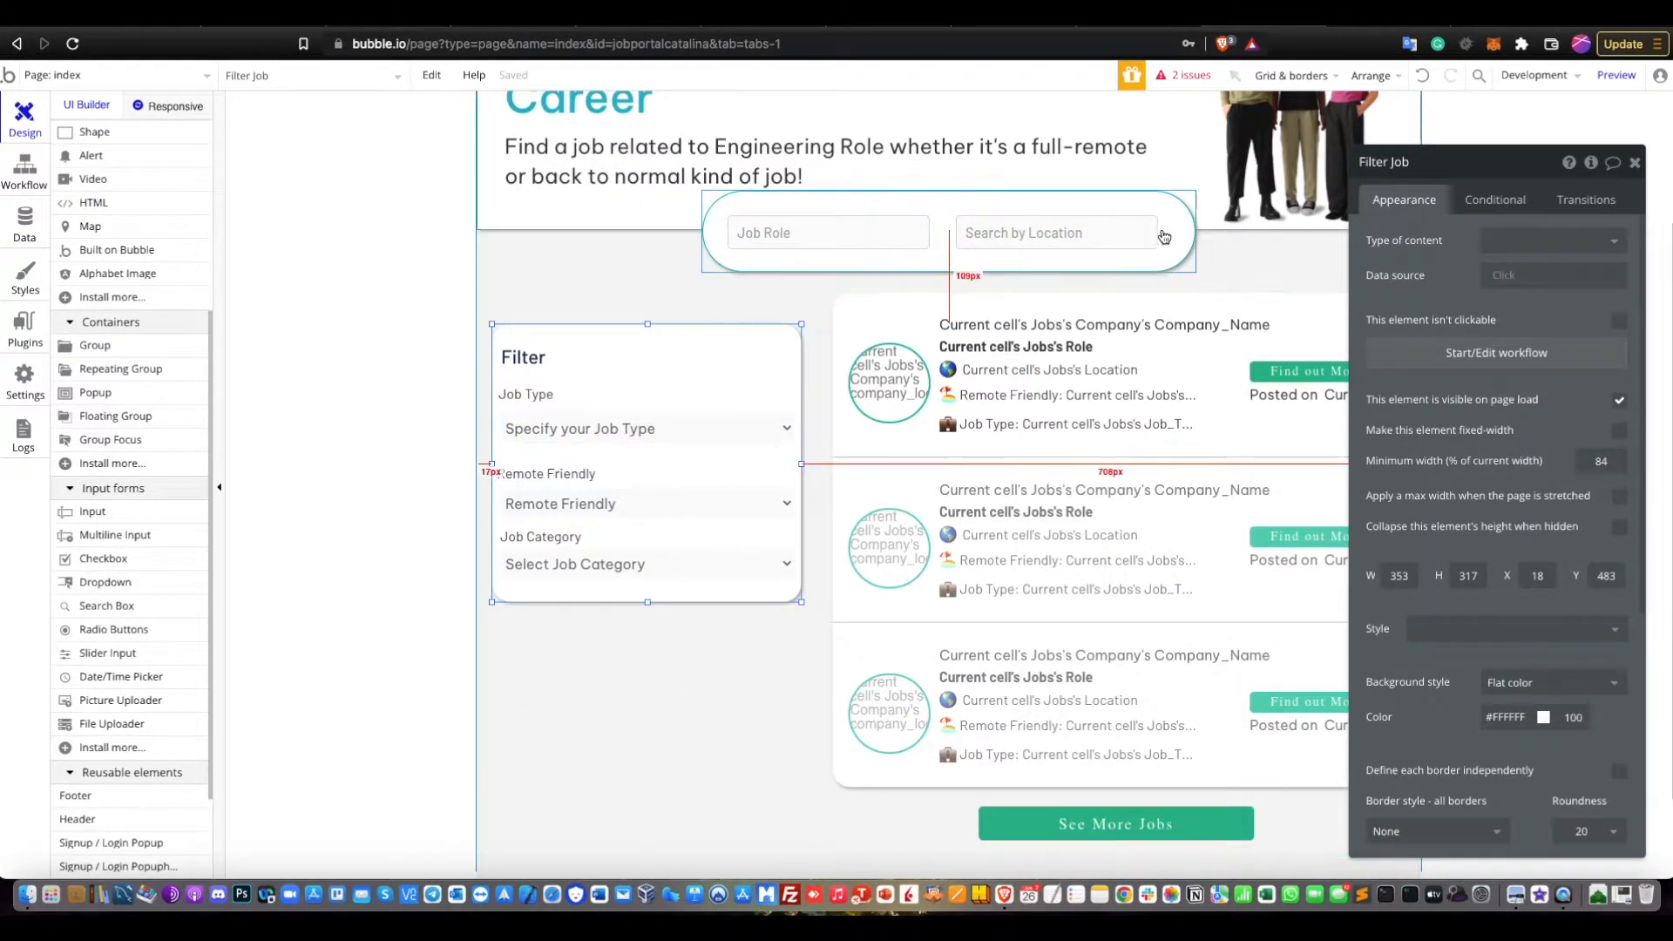
pyautogui.click(1634, 164)
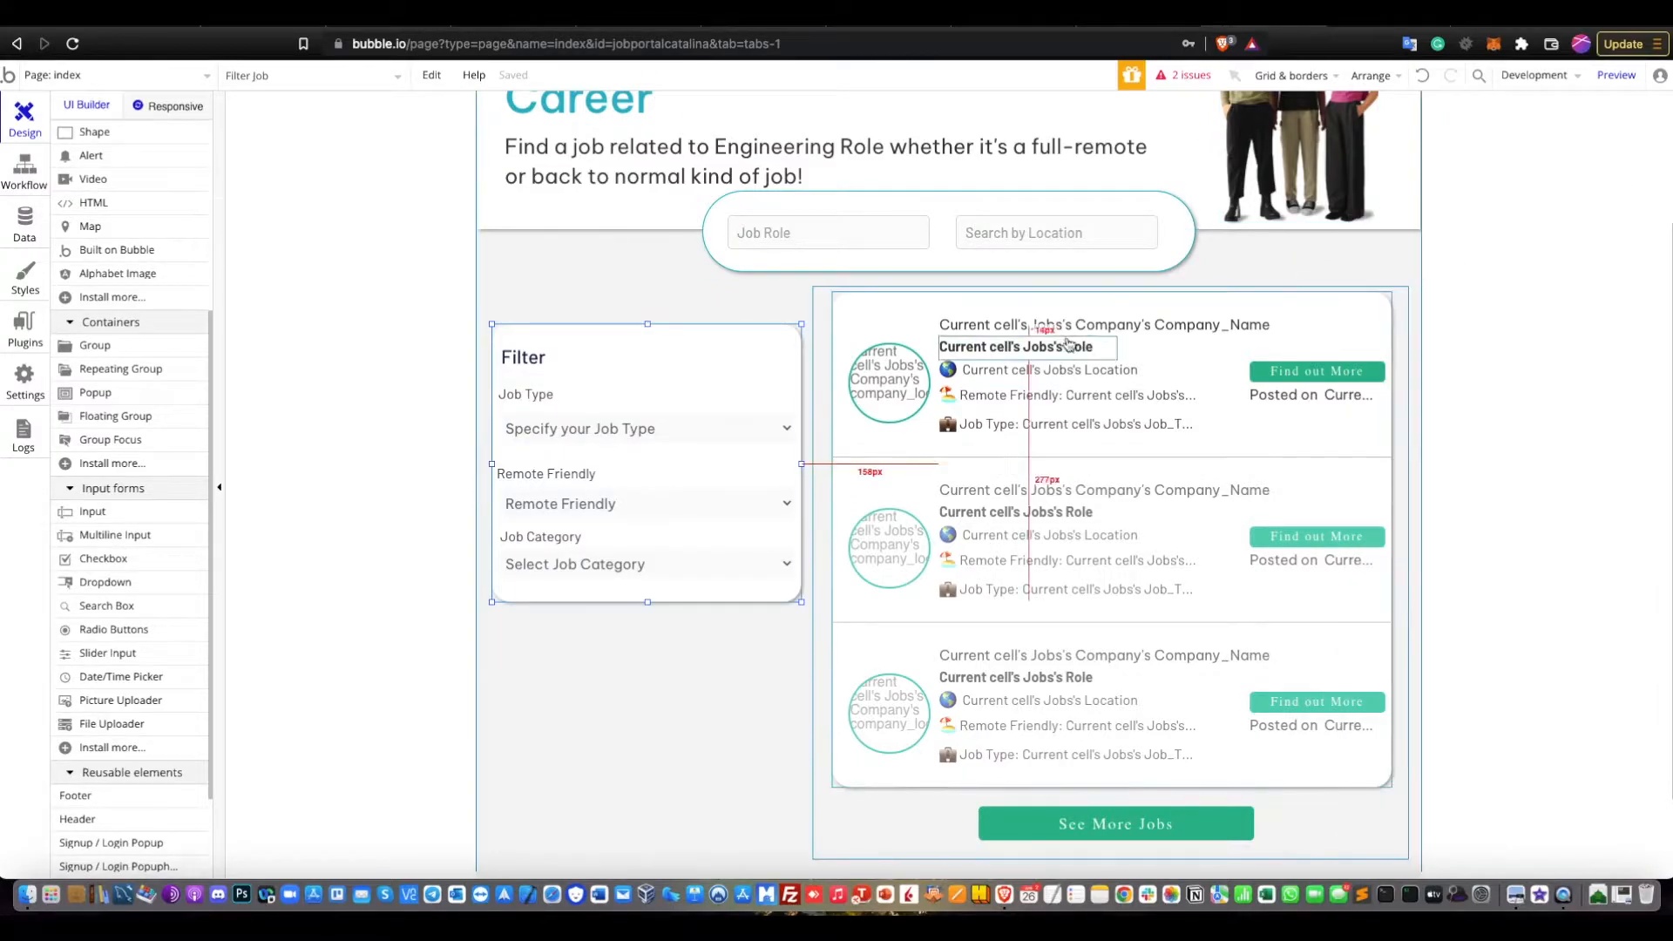
# Inspect the Job-Listing group and the jobs repeating group's content type, data source and custom states
pyautogui.doubleClick(823, 694)
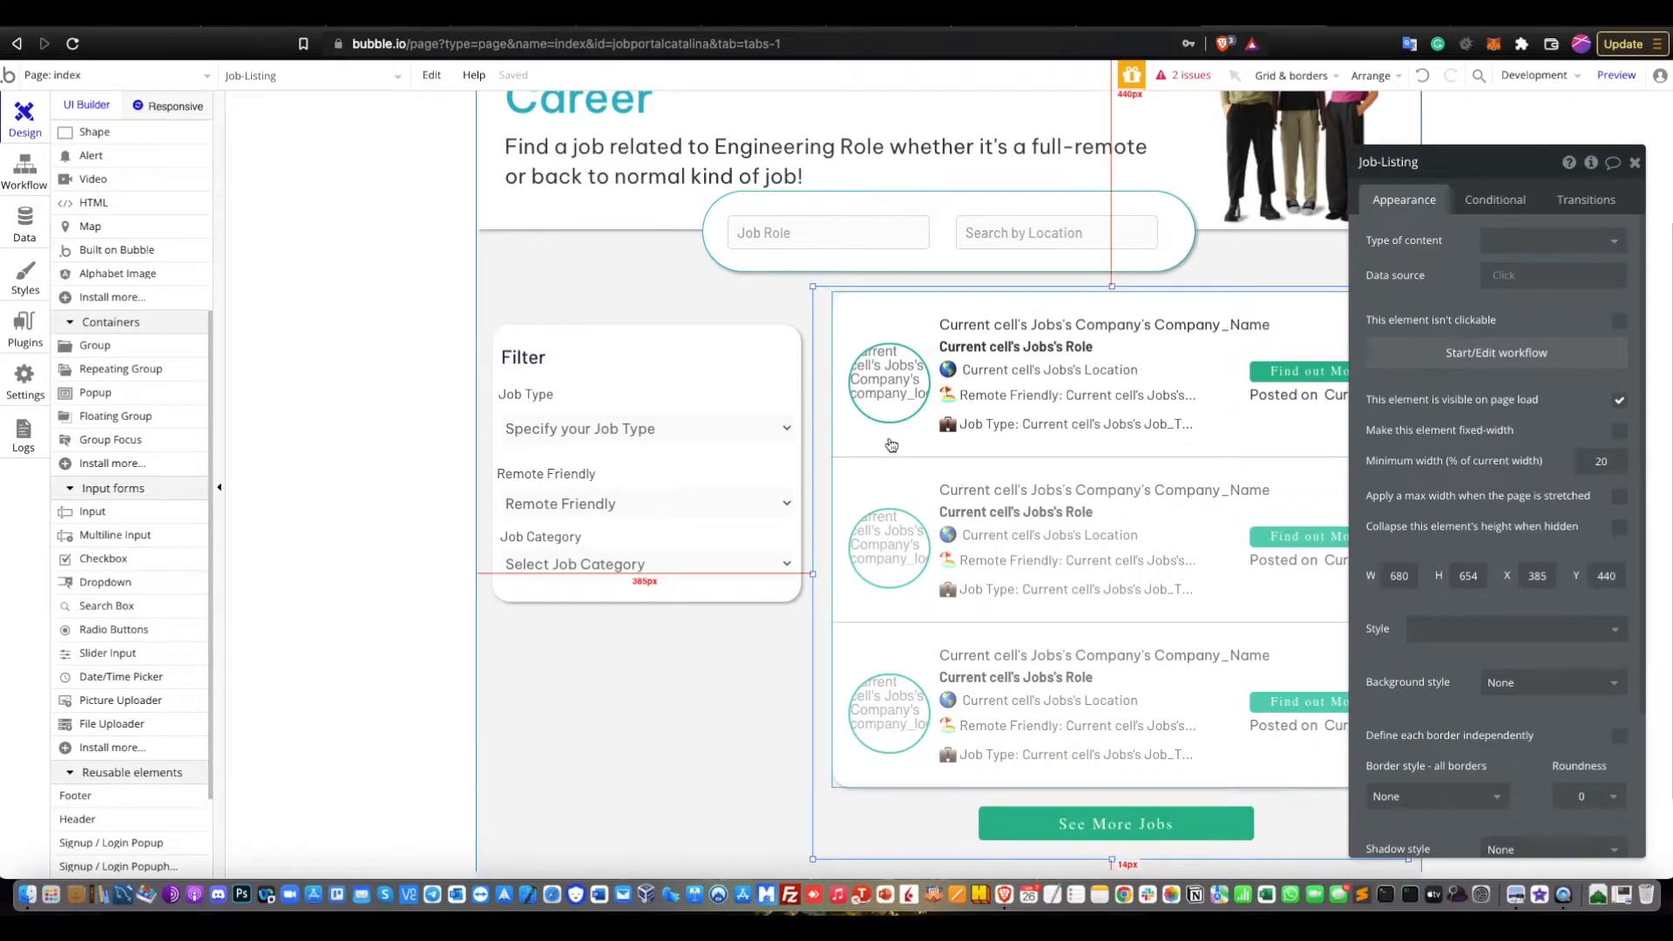
pyautogui.scroll(5, 111, 359)
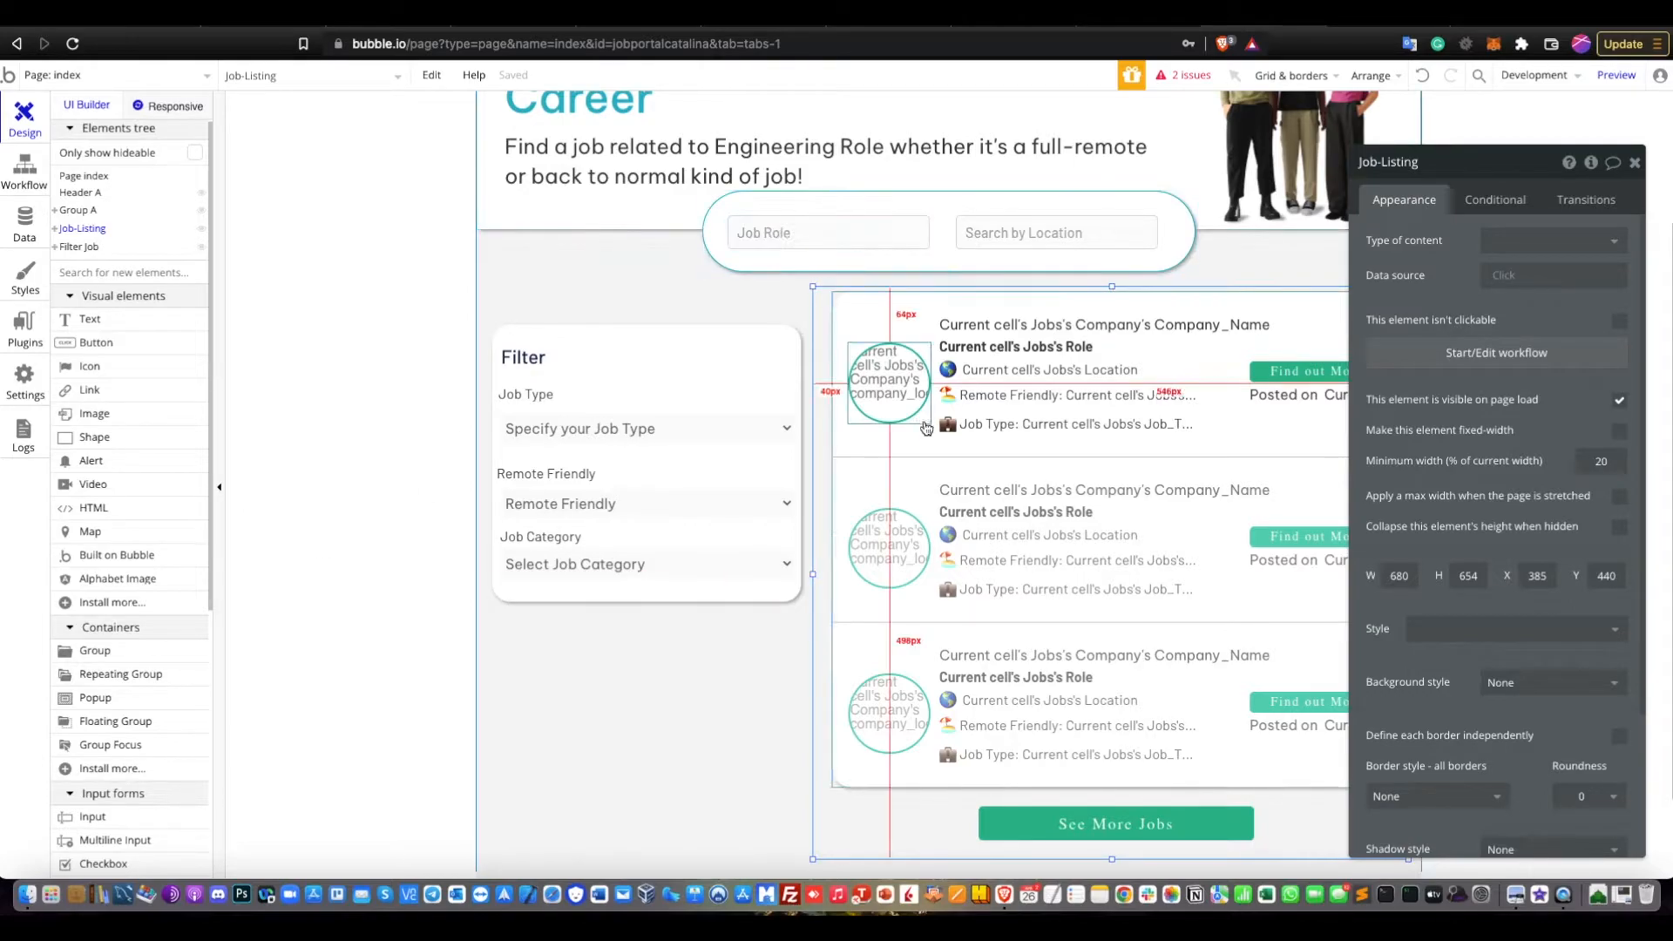
pyautogui.click(927, 440)
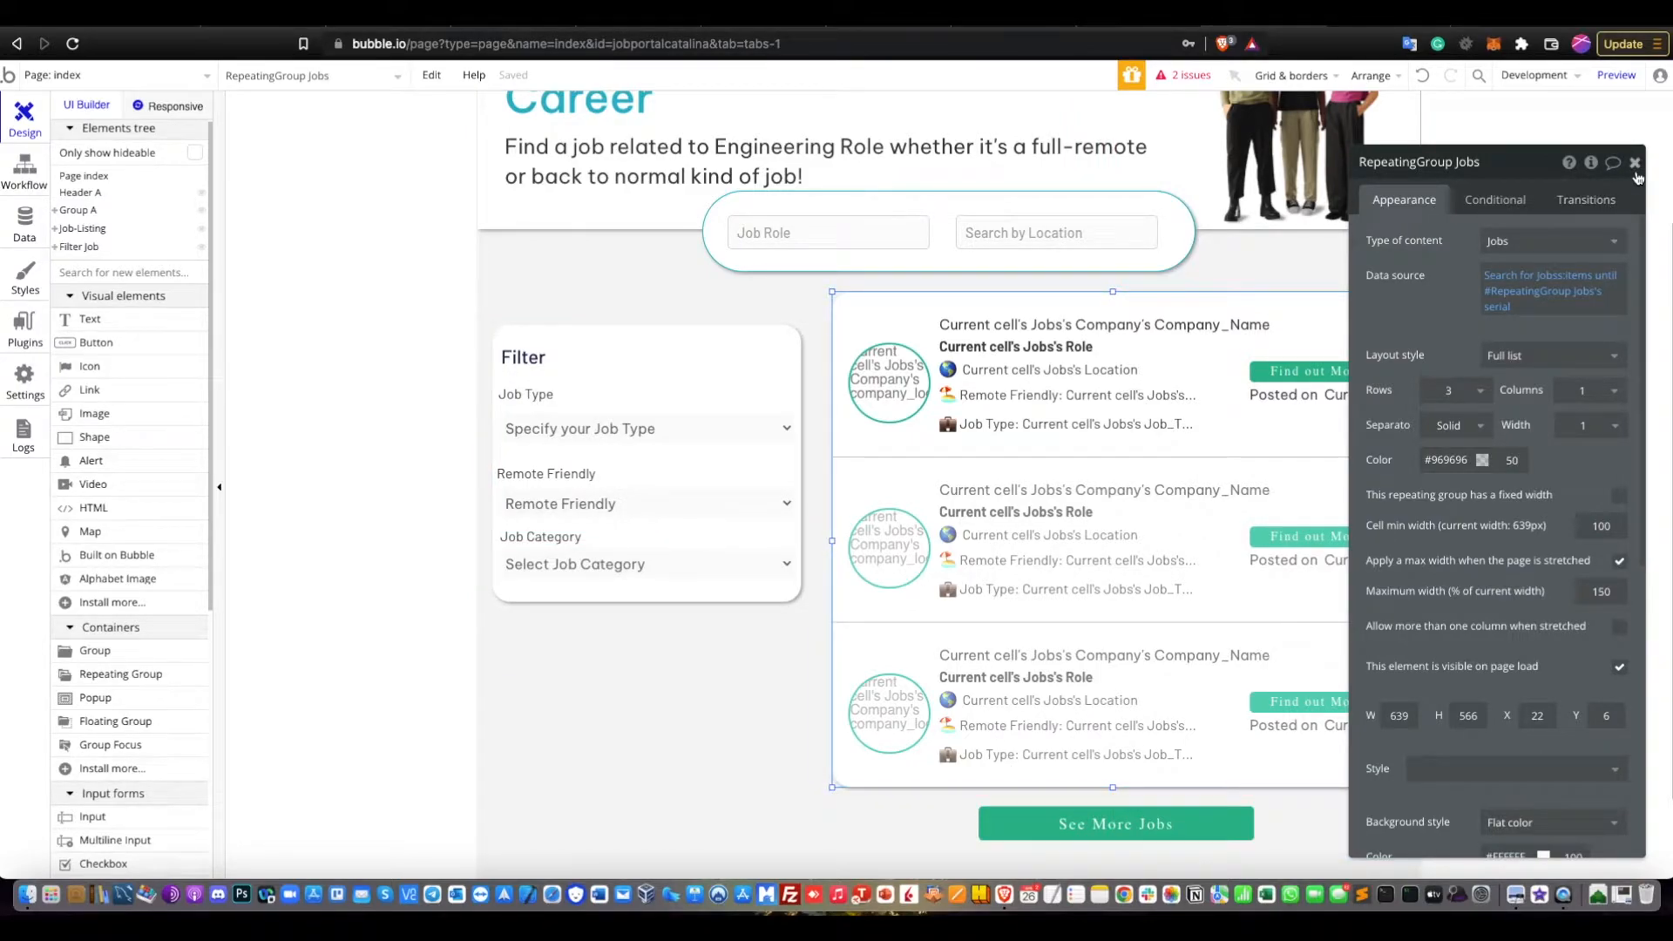
pyautogui.click(1636, 170)
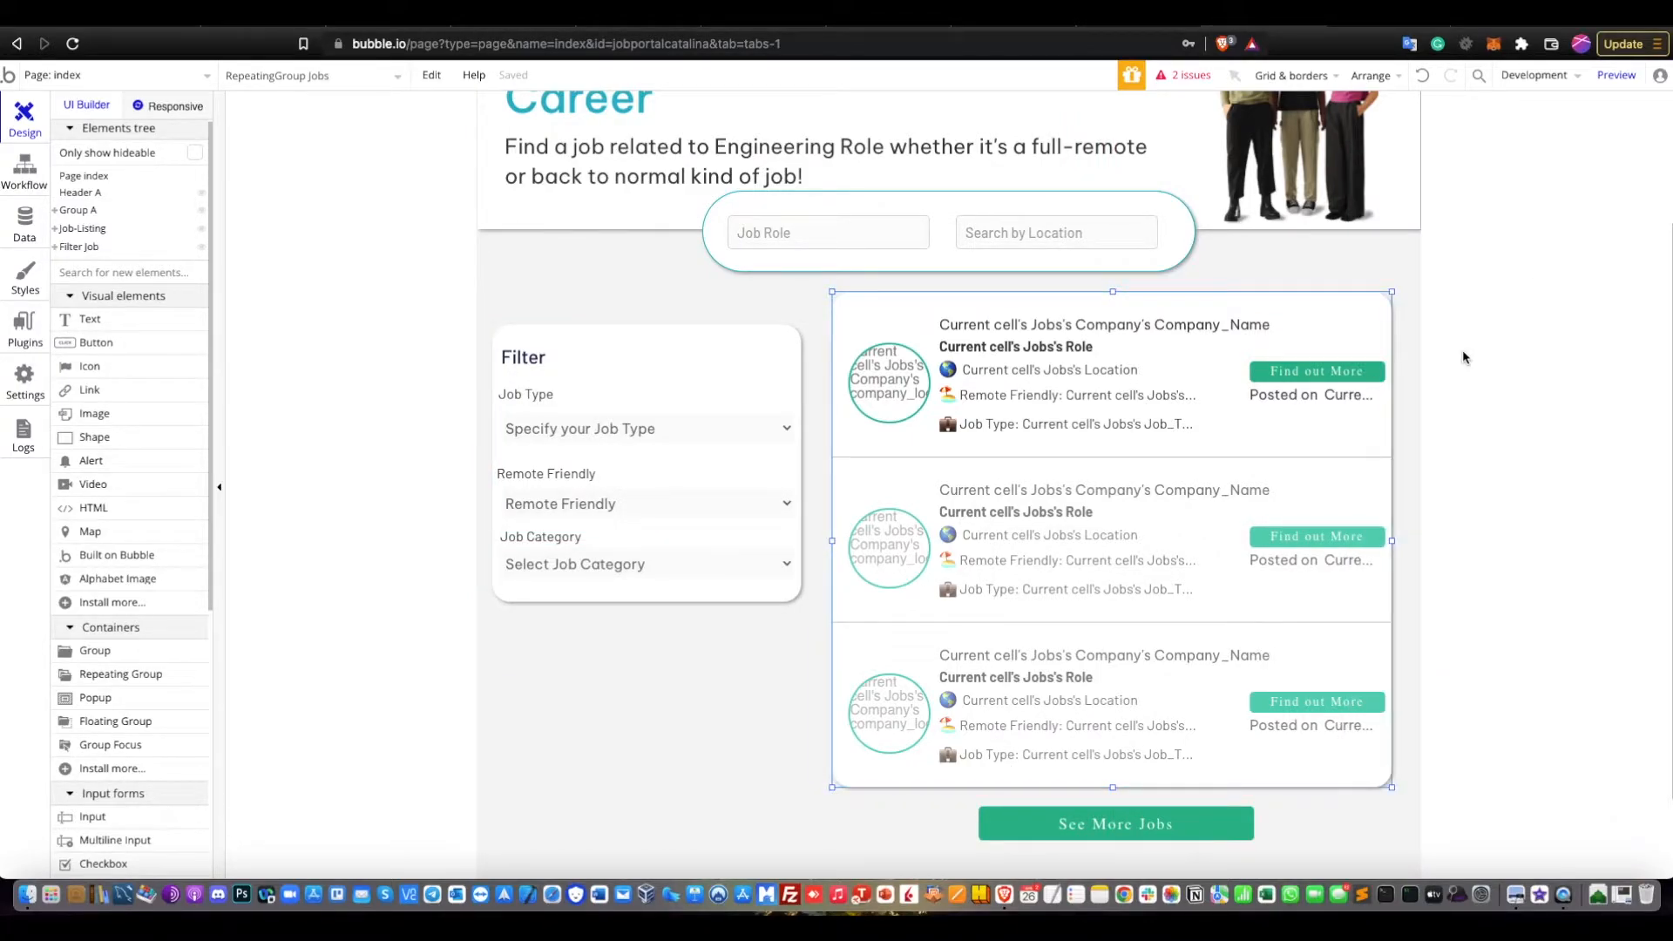
pyautogui.doubleClick(1236, 409)
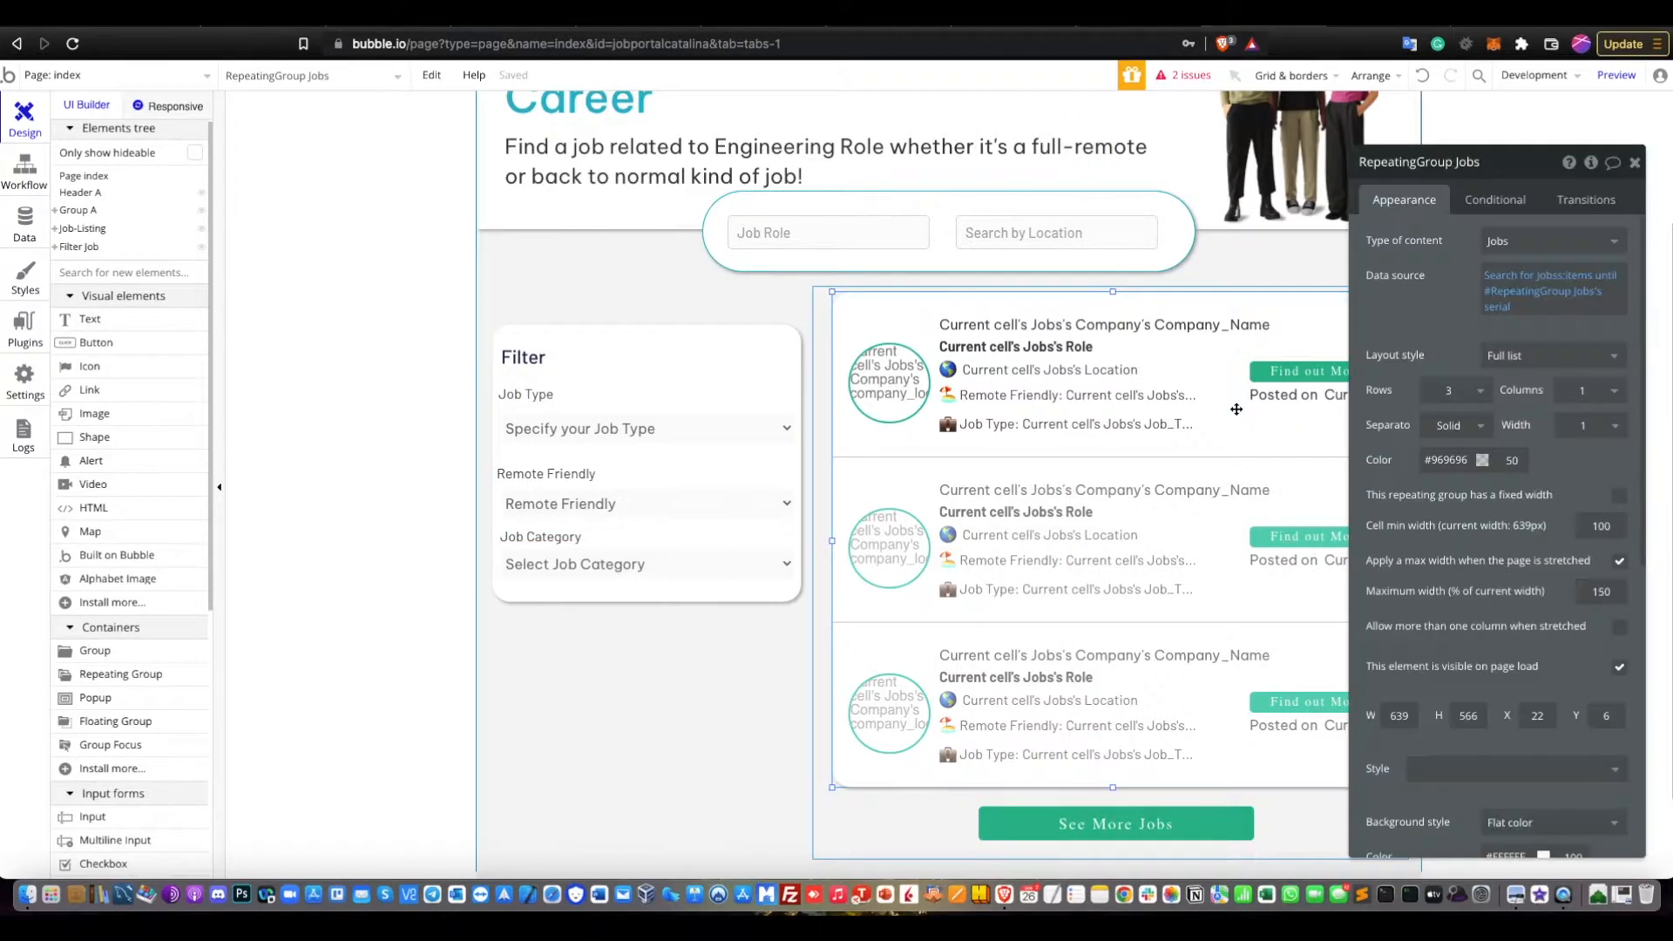
pyautogui.click(1588, 165)
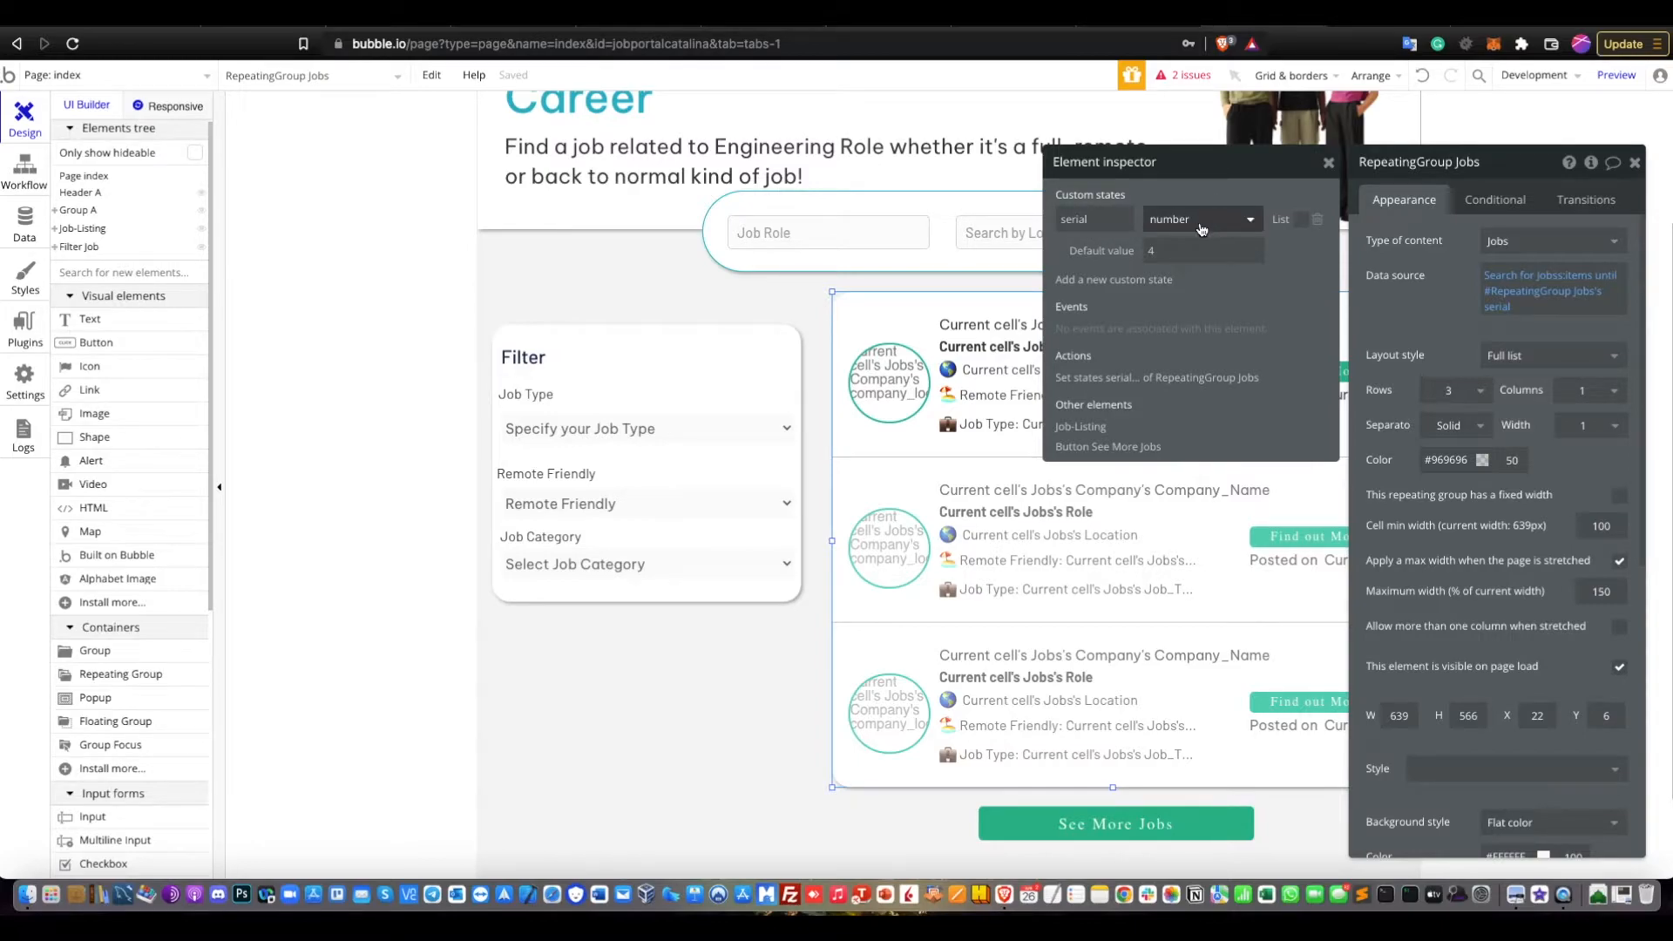
# Inspect the company logo image in the first job cell and its dynamic image source
pyautogui.click(1590, 164)
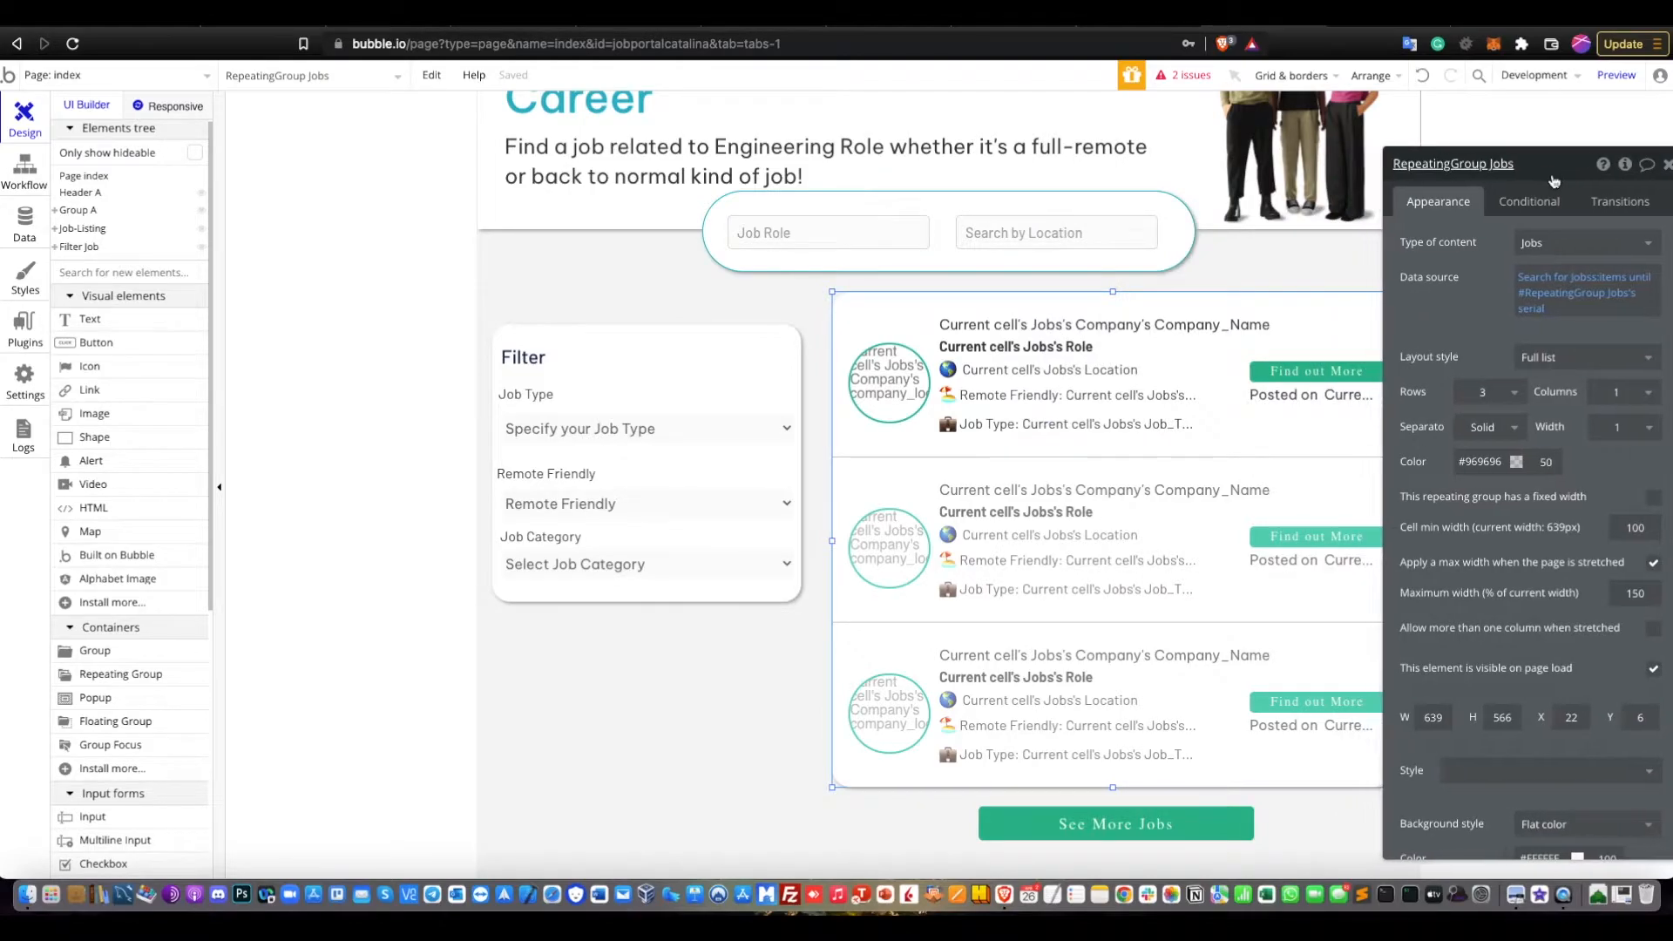
pyautogui.click(1663, 170)
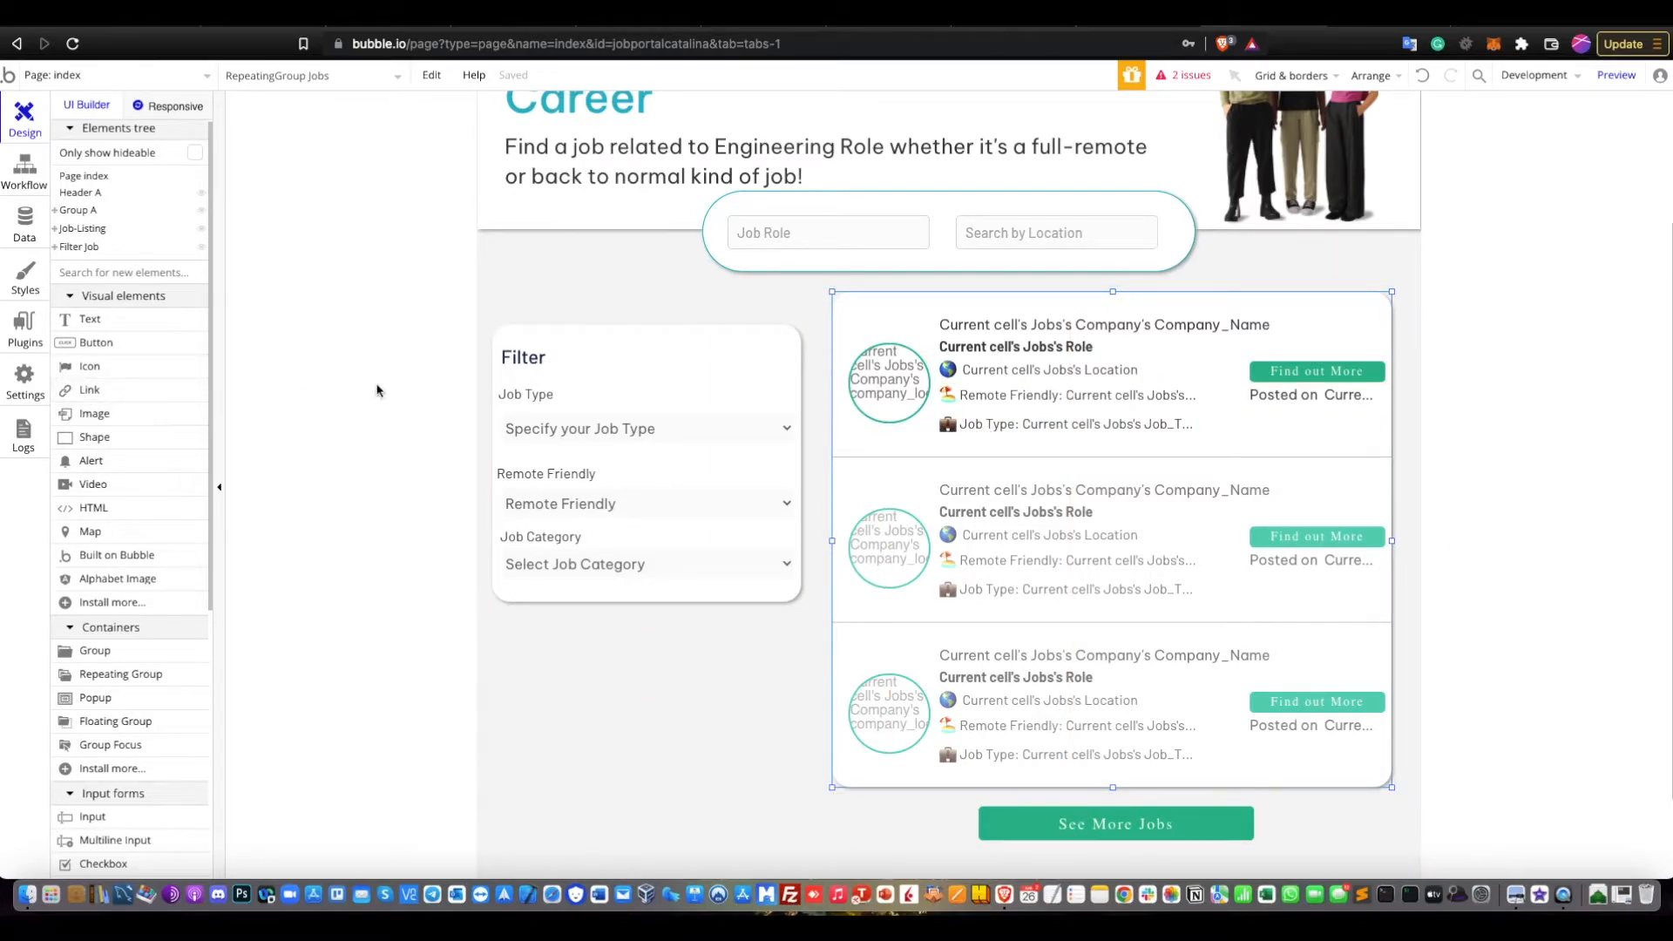
pyautogui.click(913, 401)
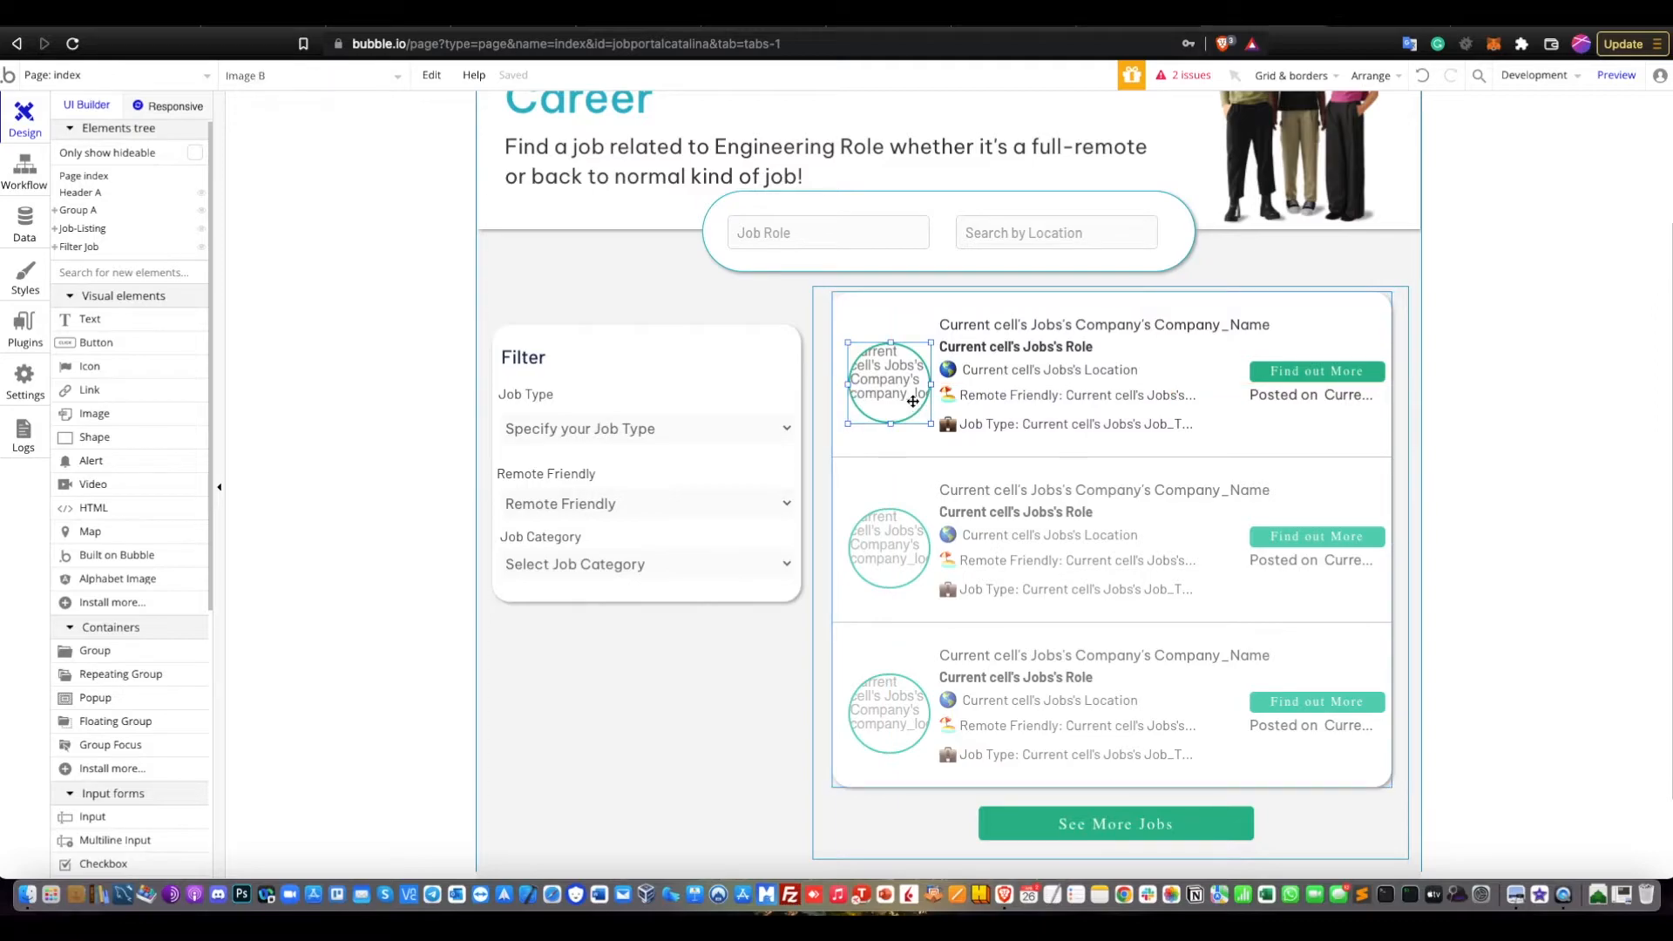
pyautogui.doubleClick(913, 401)
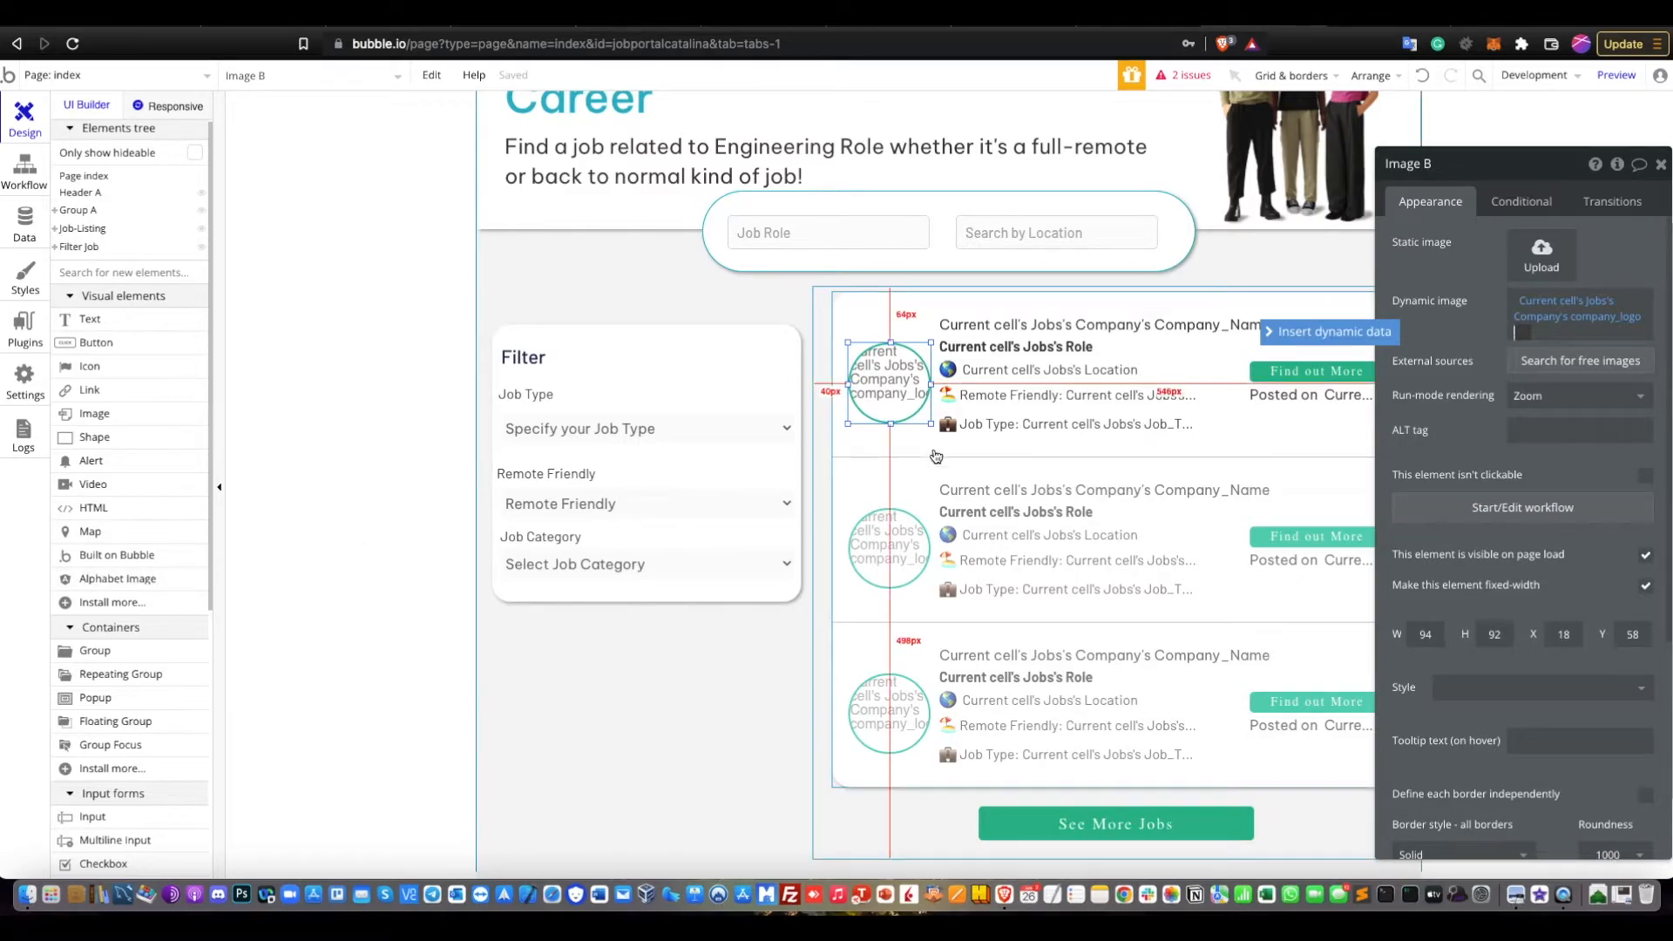
pyautogui.click(1661, 164)
# Inspect the Find out More button and the dynamic creation date in the Posted on text below it
pyautogui.click(1347, 371)
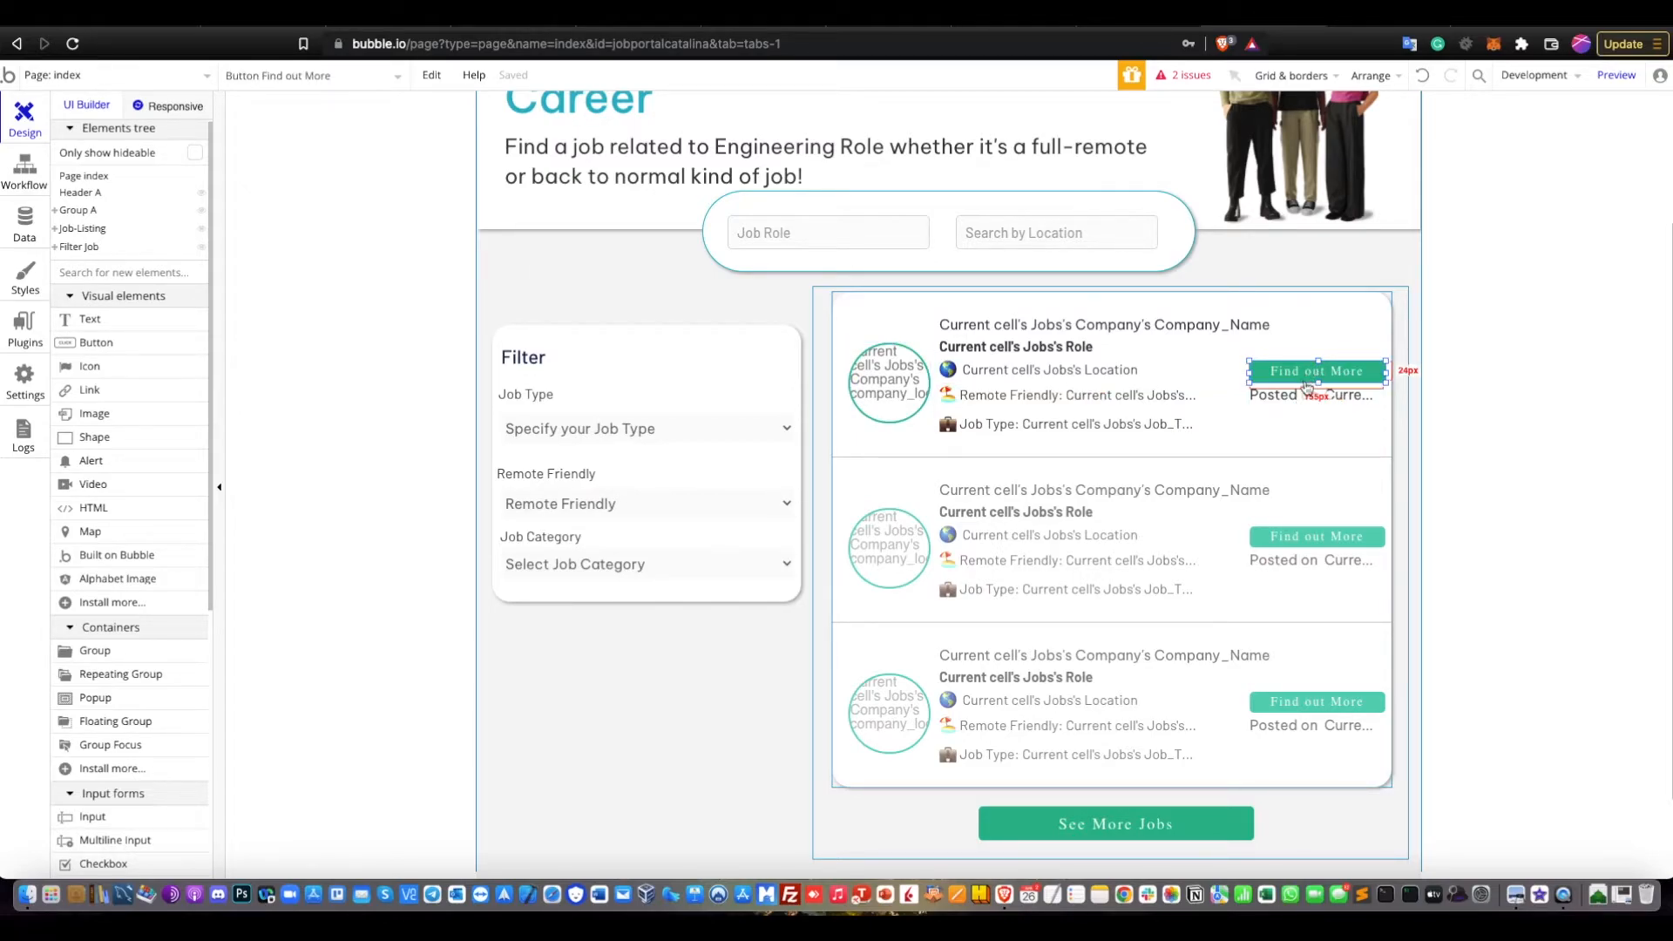
pyautogui.doubleClick(1312, 397)
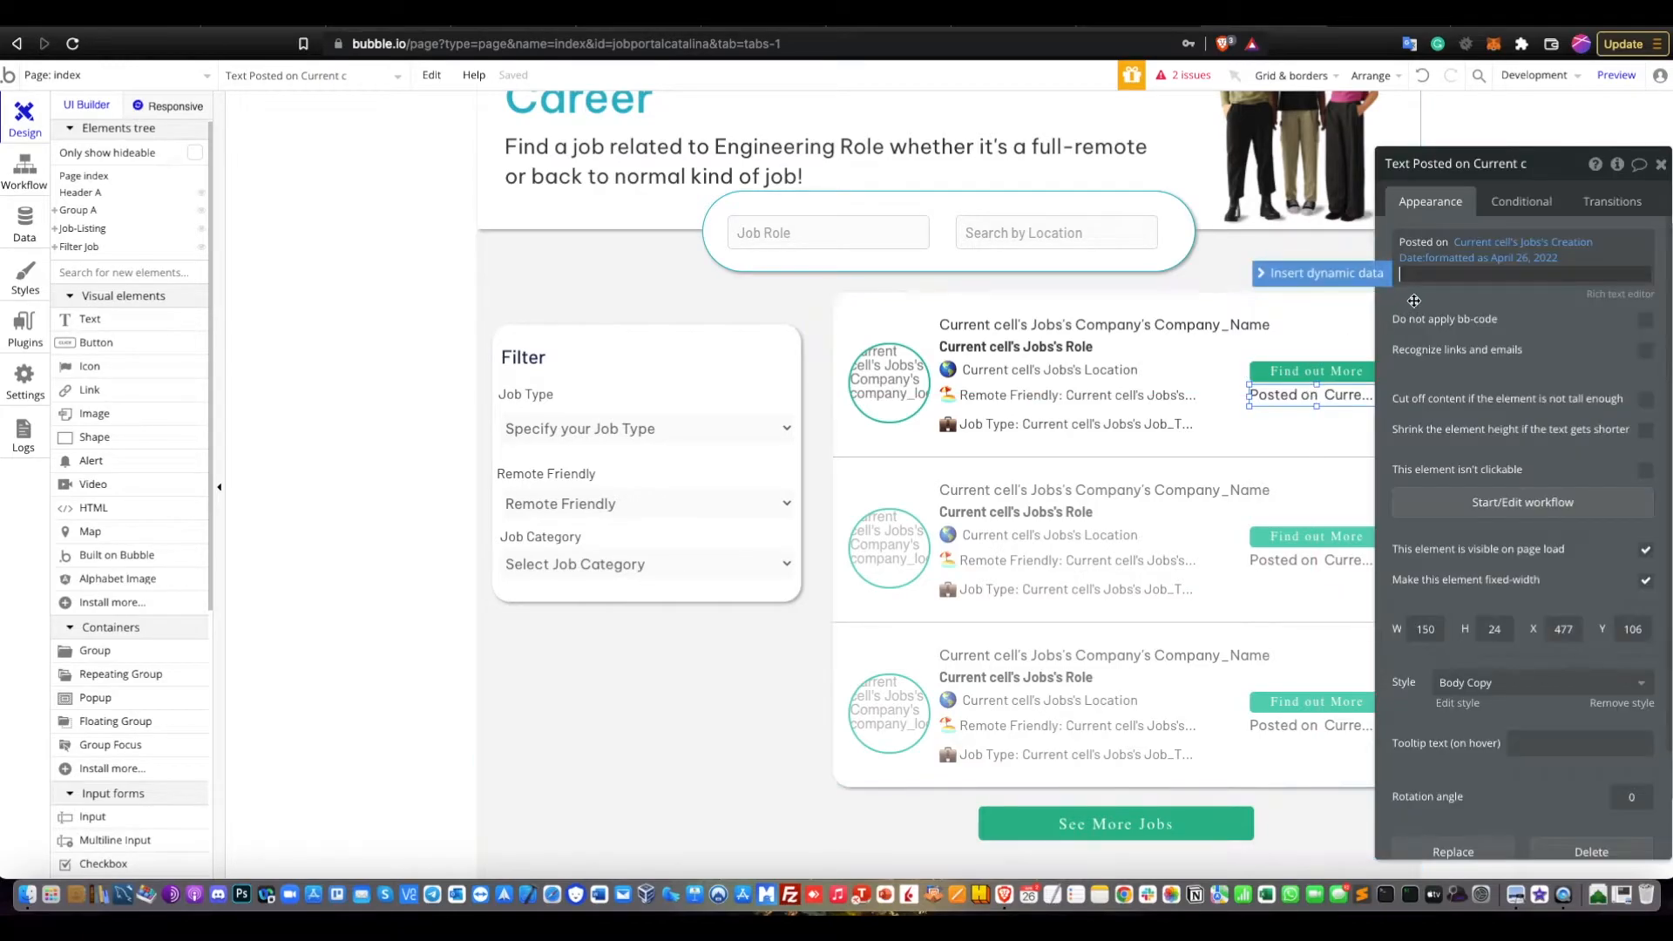
pyautogui.click(1661, 165)
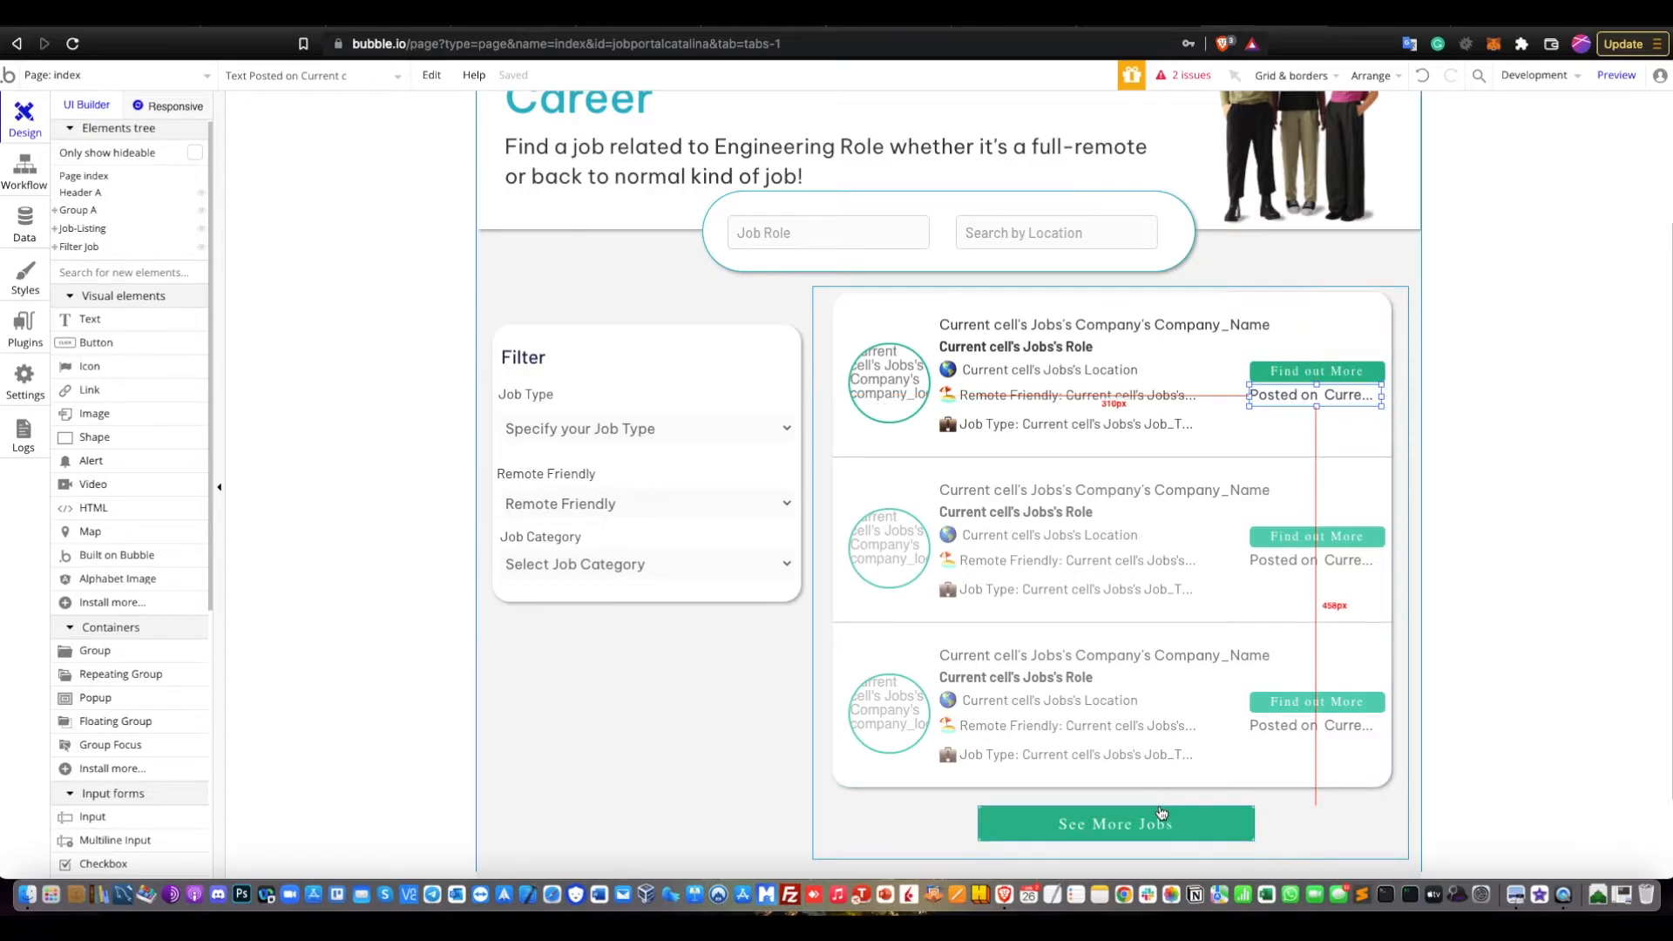
# Reopen the jobs repeating group's properties and check its serial custom state
pyautogui.doubleClick(1191, 738)
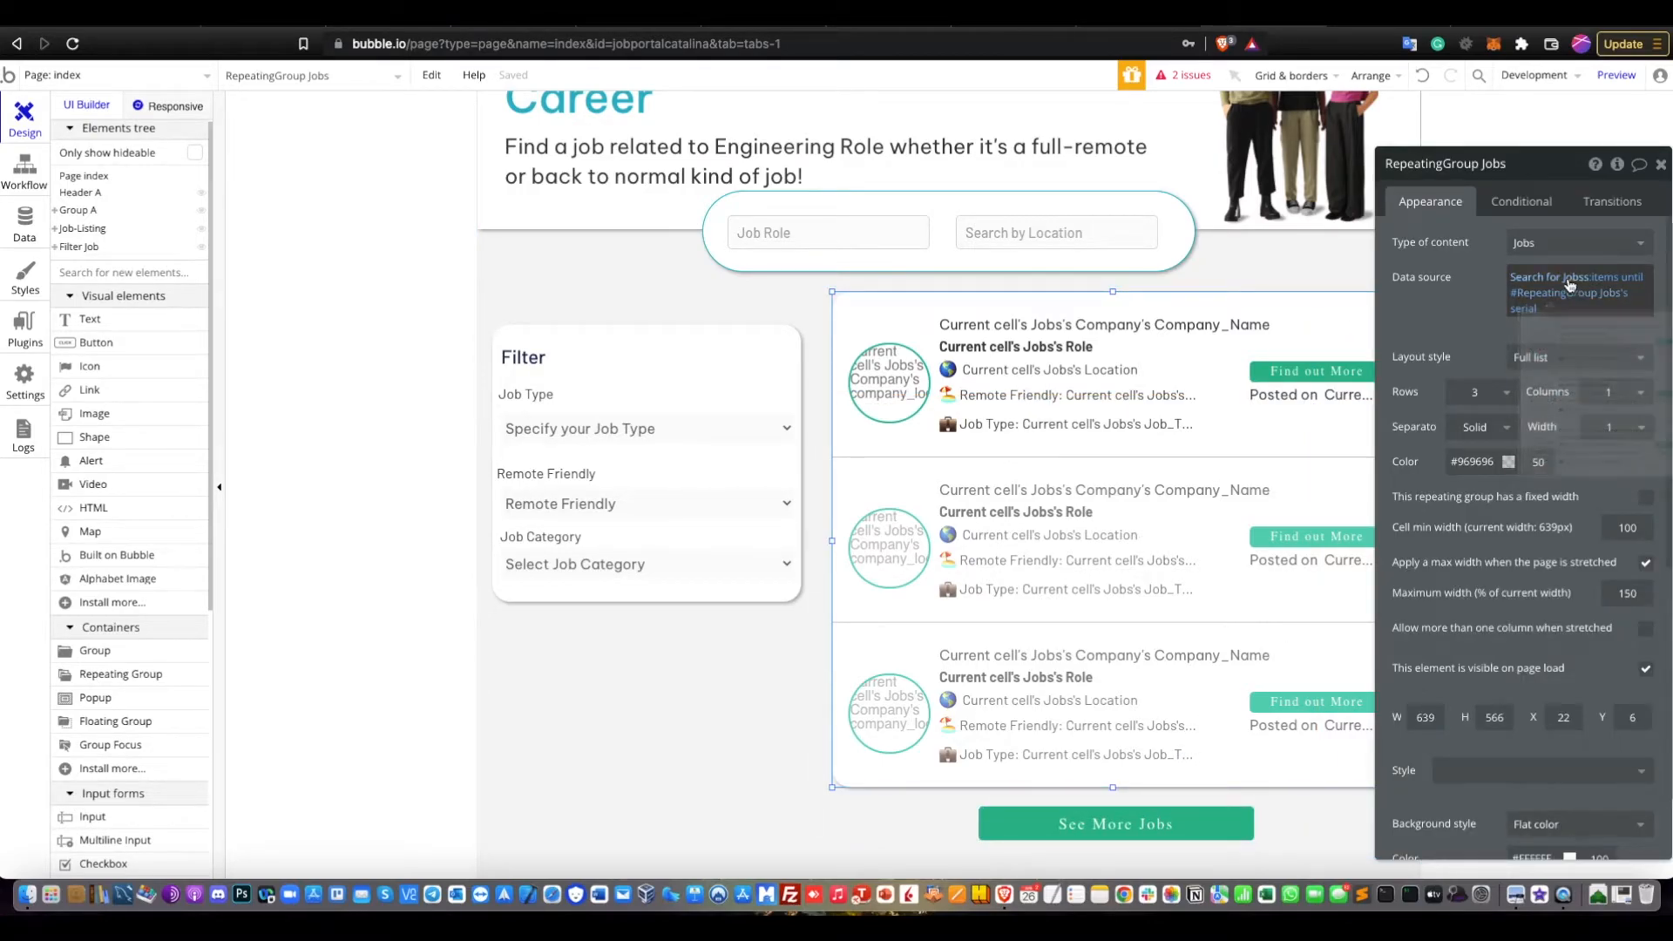
pyautogui.click(1618, 170)
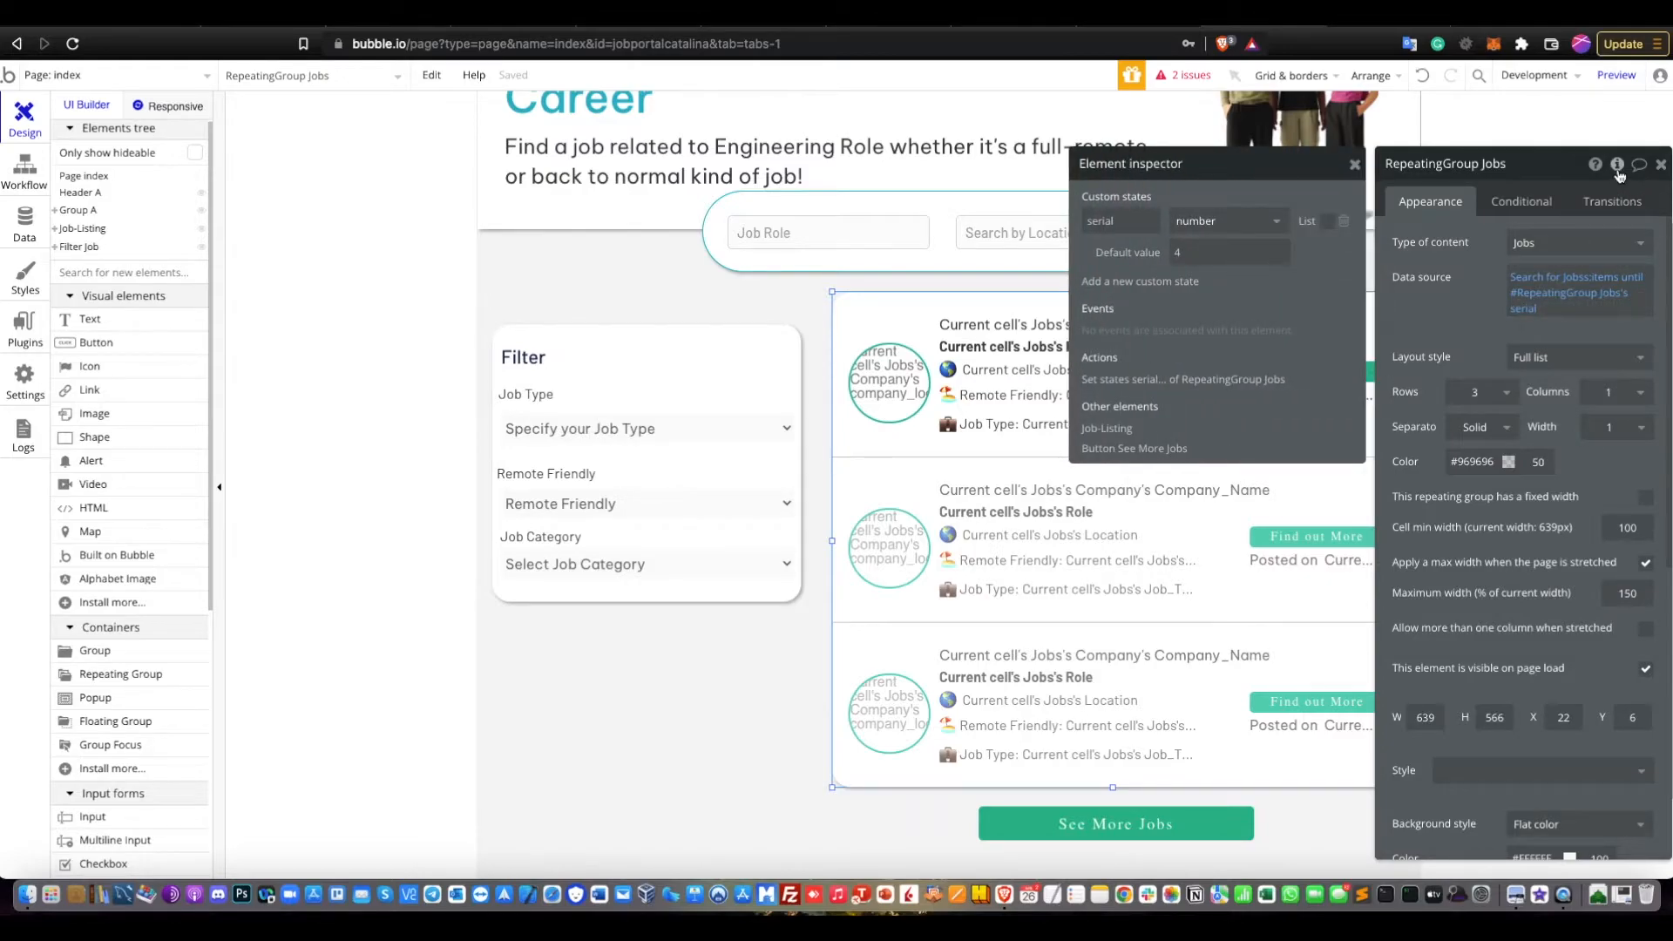
pyautogui.click(1618, 170)
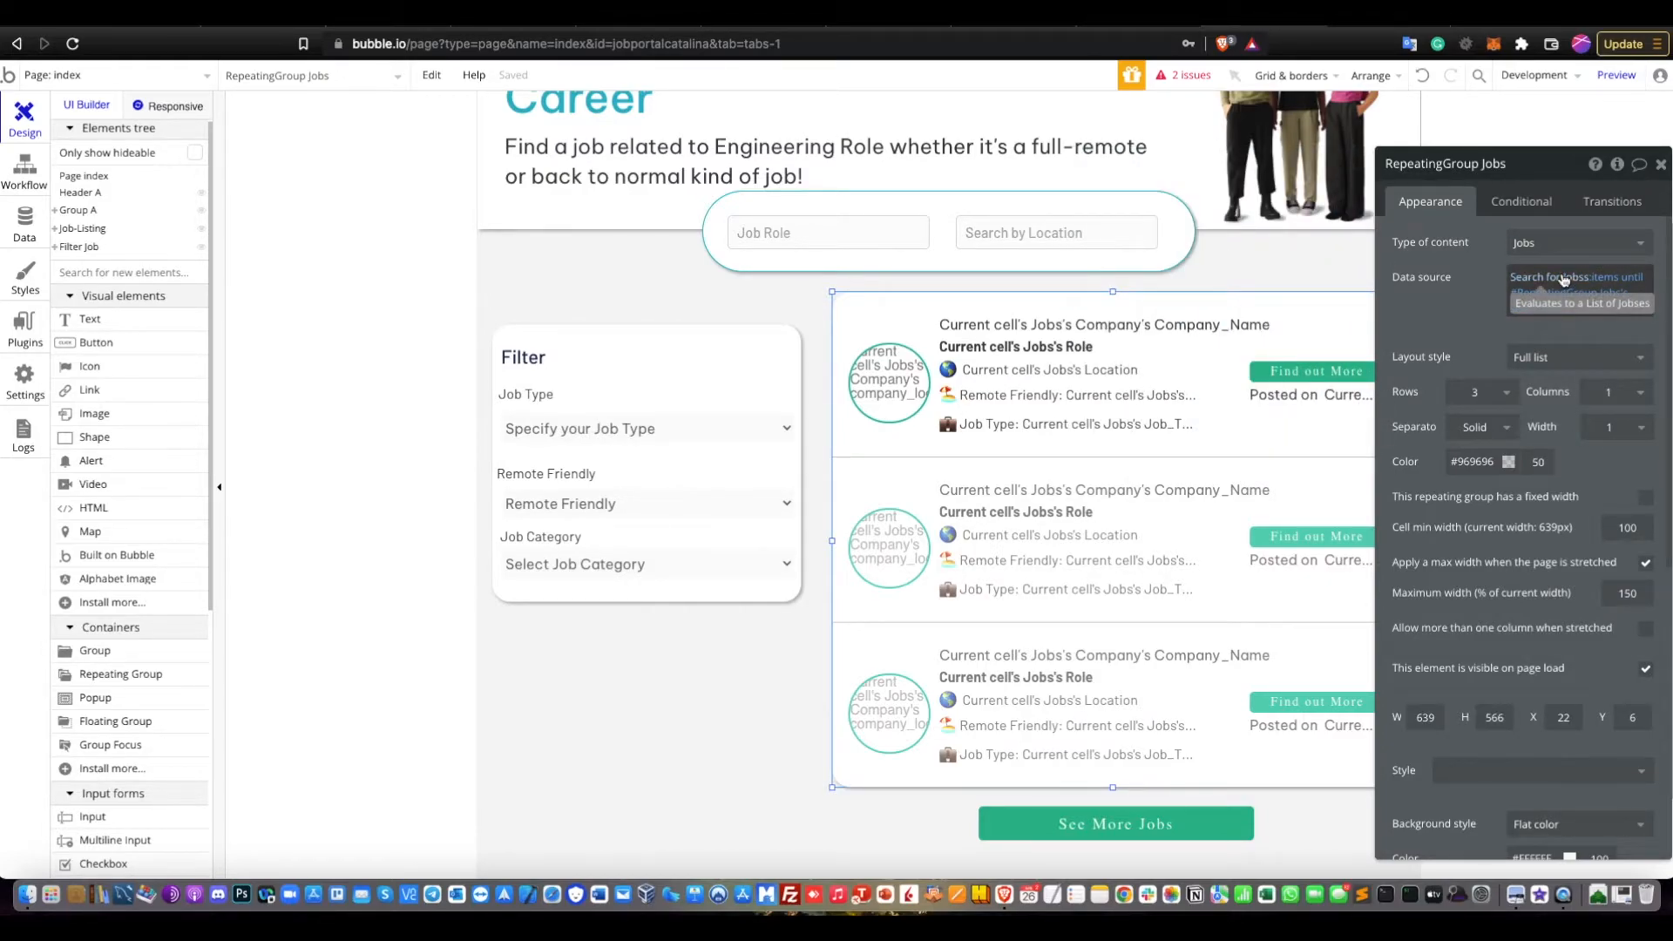
# Examine the job search constraints in the data source, including the address components offered for the Location constraint's extraction
pyautogui.click(1564, 279)
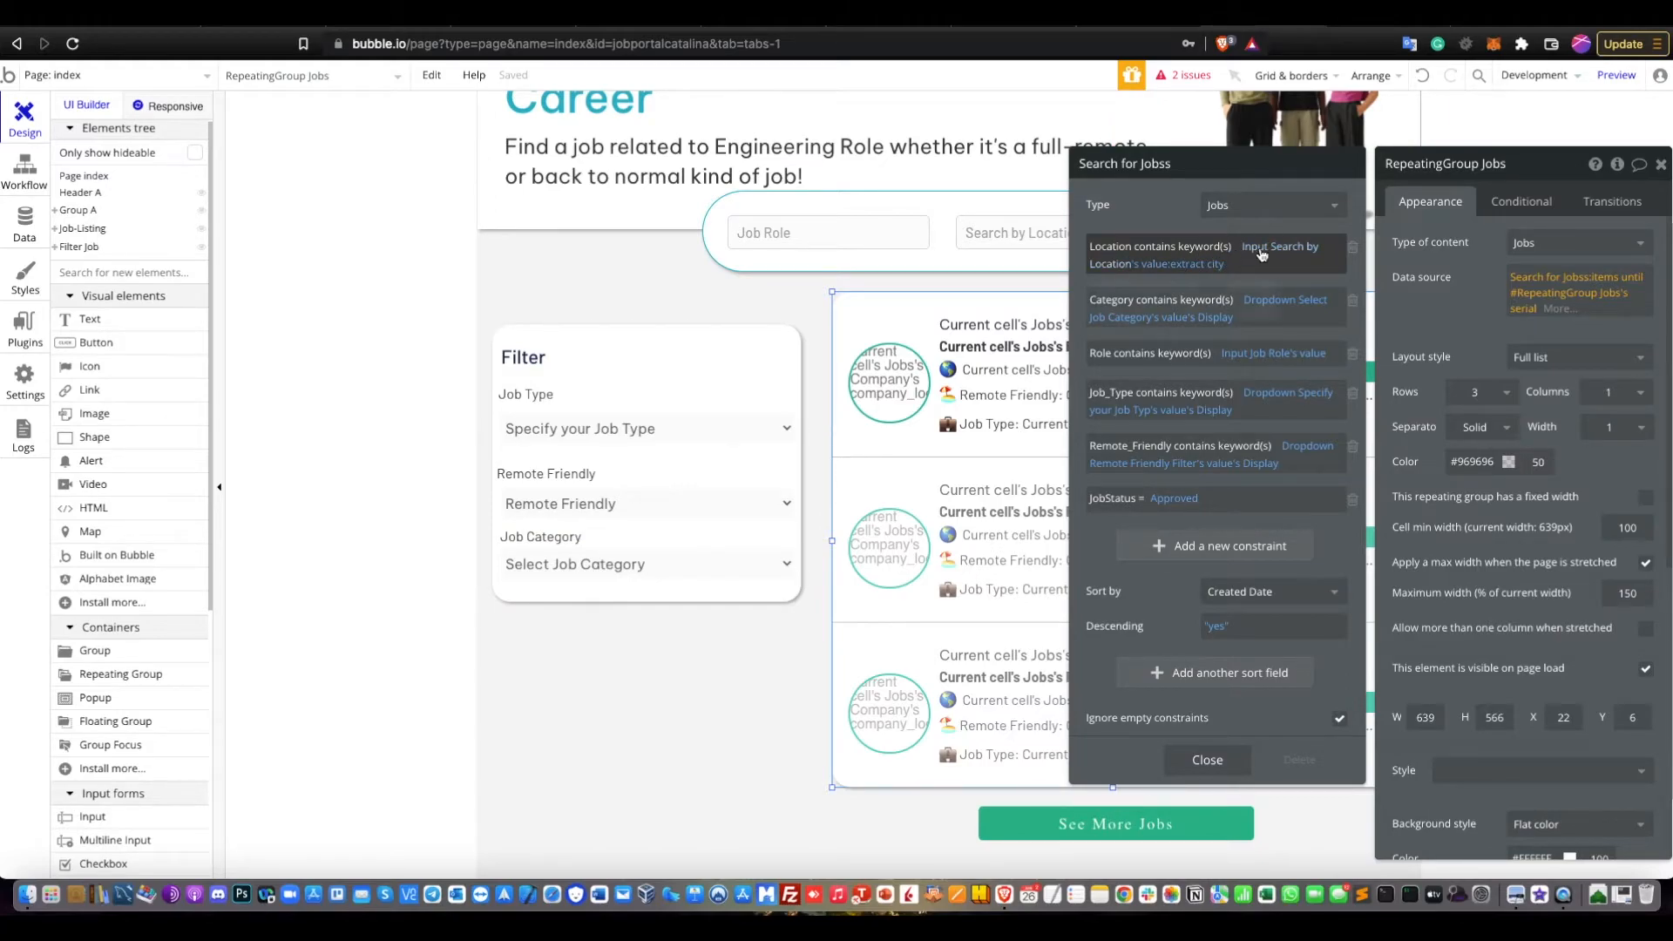
pyautogui.click(1160, 265)
pyautogui.click(1207, 252)
pyautogui.click(1159, 265)
pyautogui.click(1169, 315)
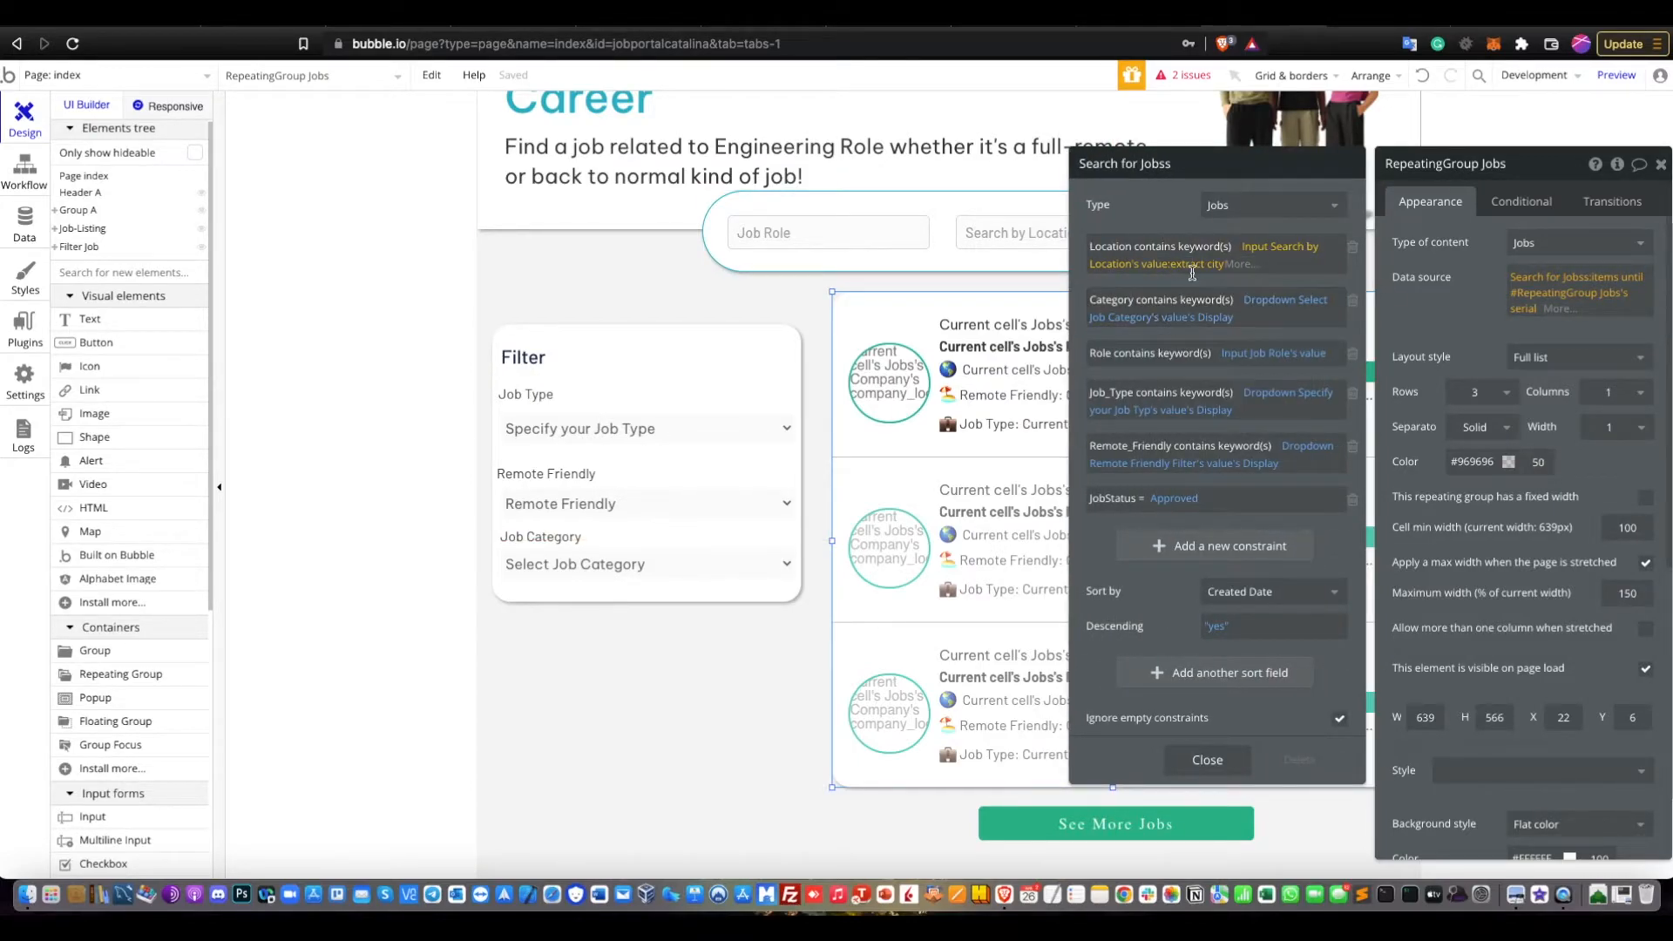
pyautogui.click(1191, 268)
pyautogui.click(1255, 205)
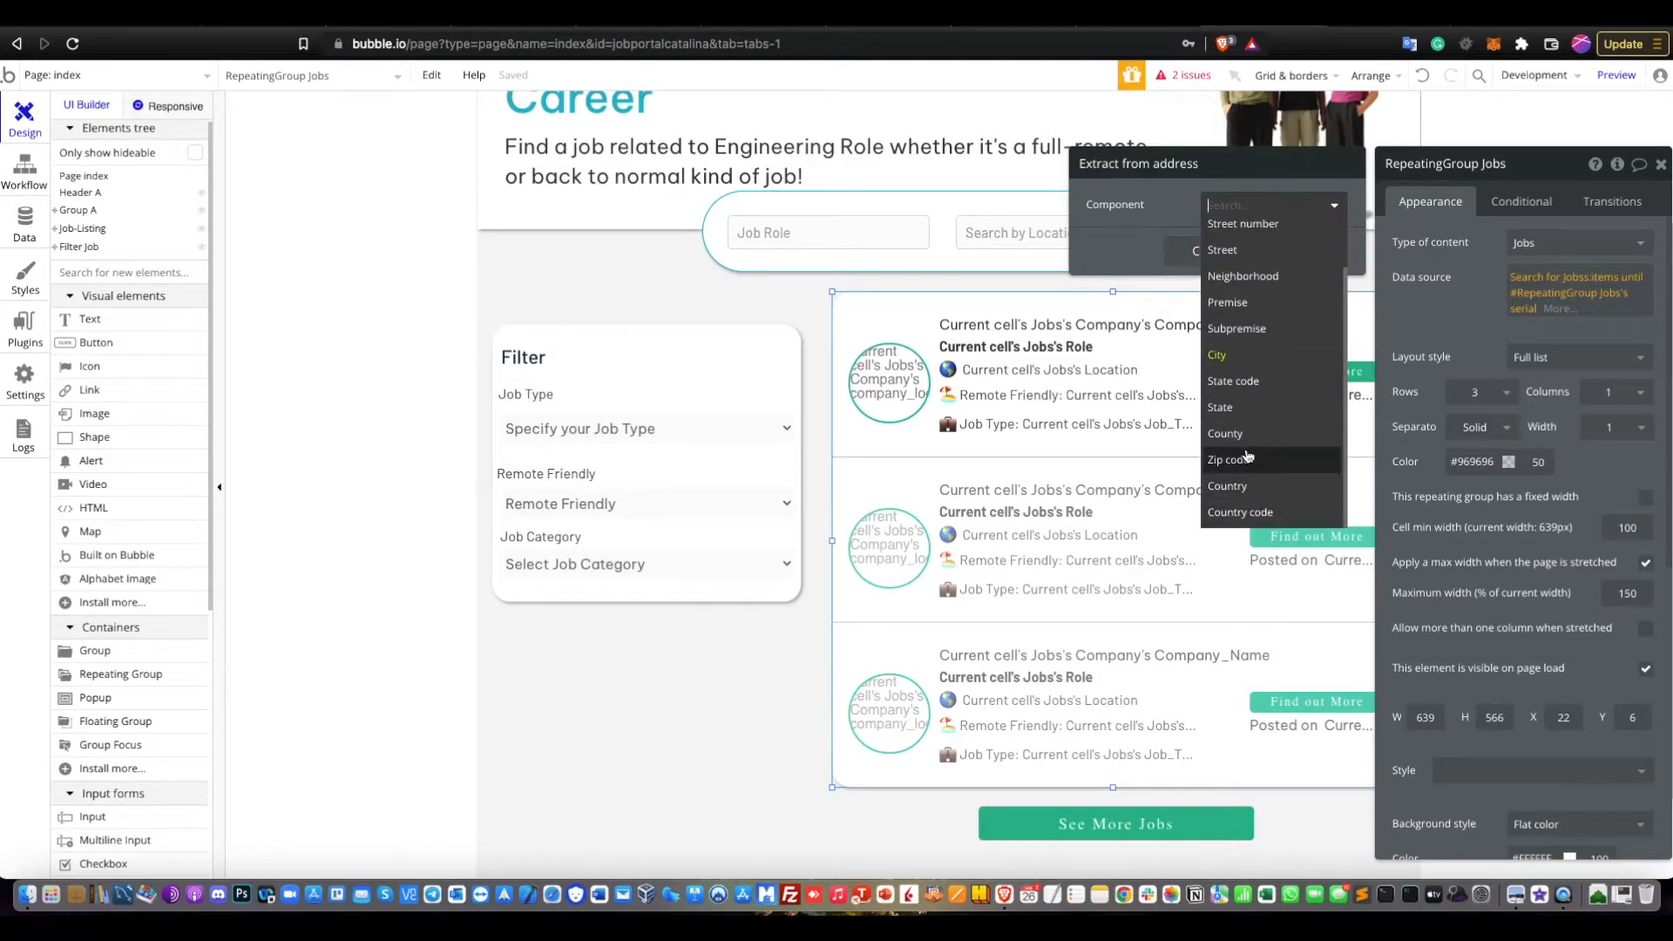
pyautogui.scroll(1, 1240, 346)
pyautogui.scroll(2, 1241, 346)
pyautogui.click(1183, 253)
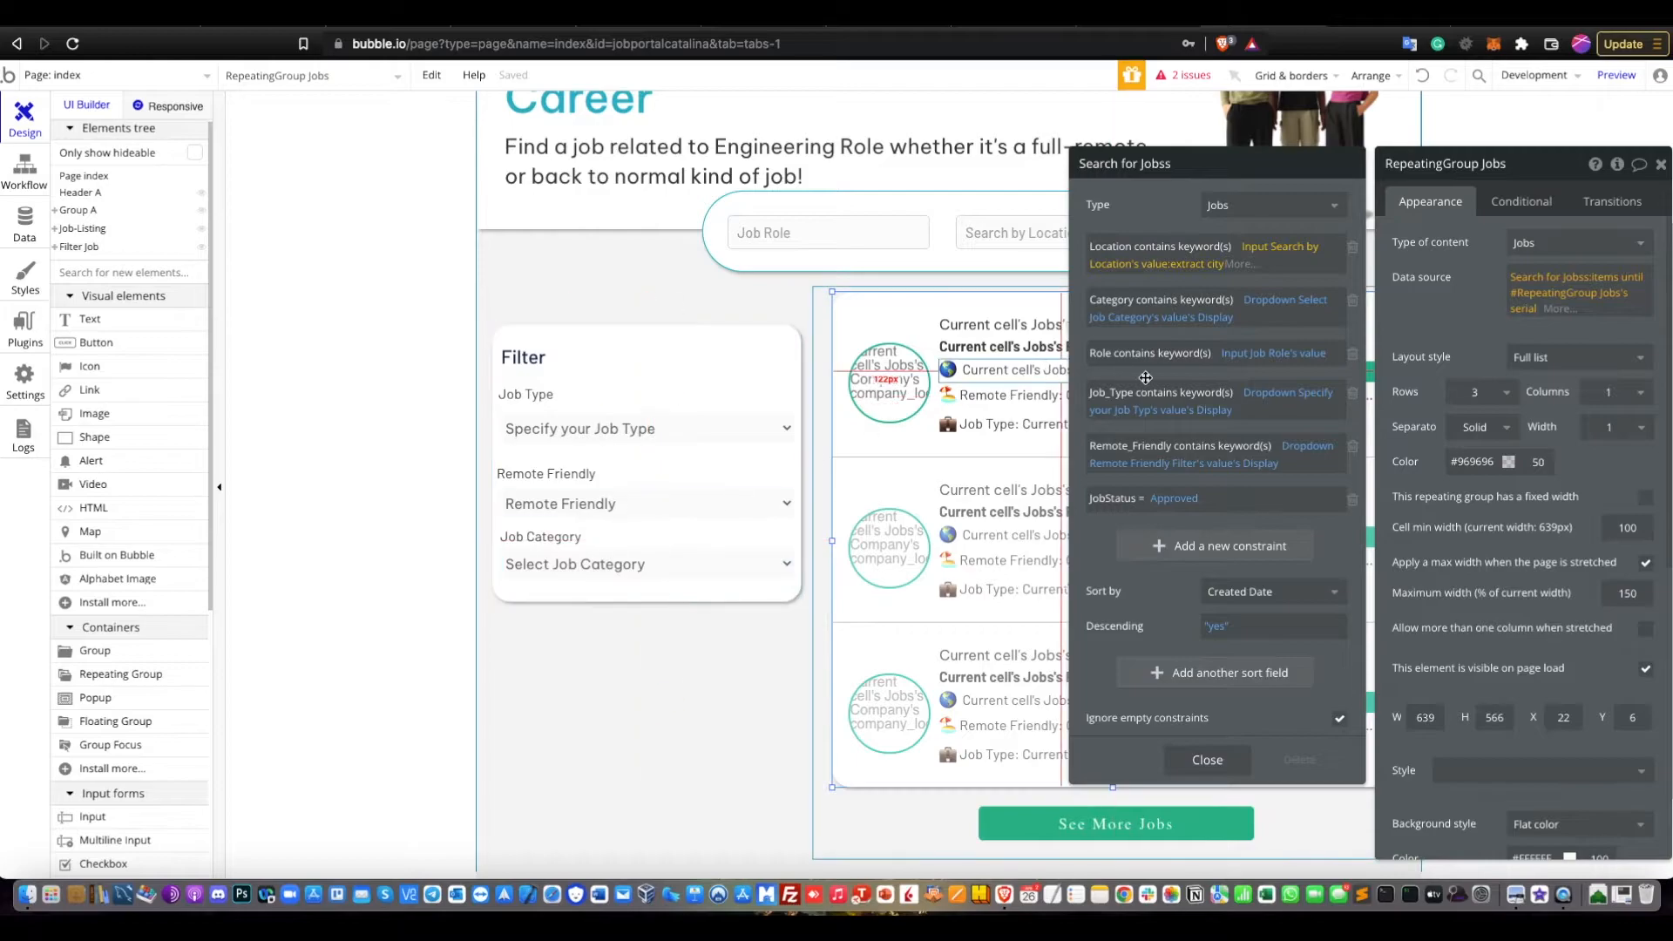
# Check the JobStatus constraint's choices against the JobListing_Status option set and the Jobs data type's fields
pyautogui.click(1207, 355)
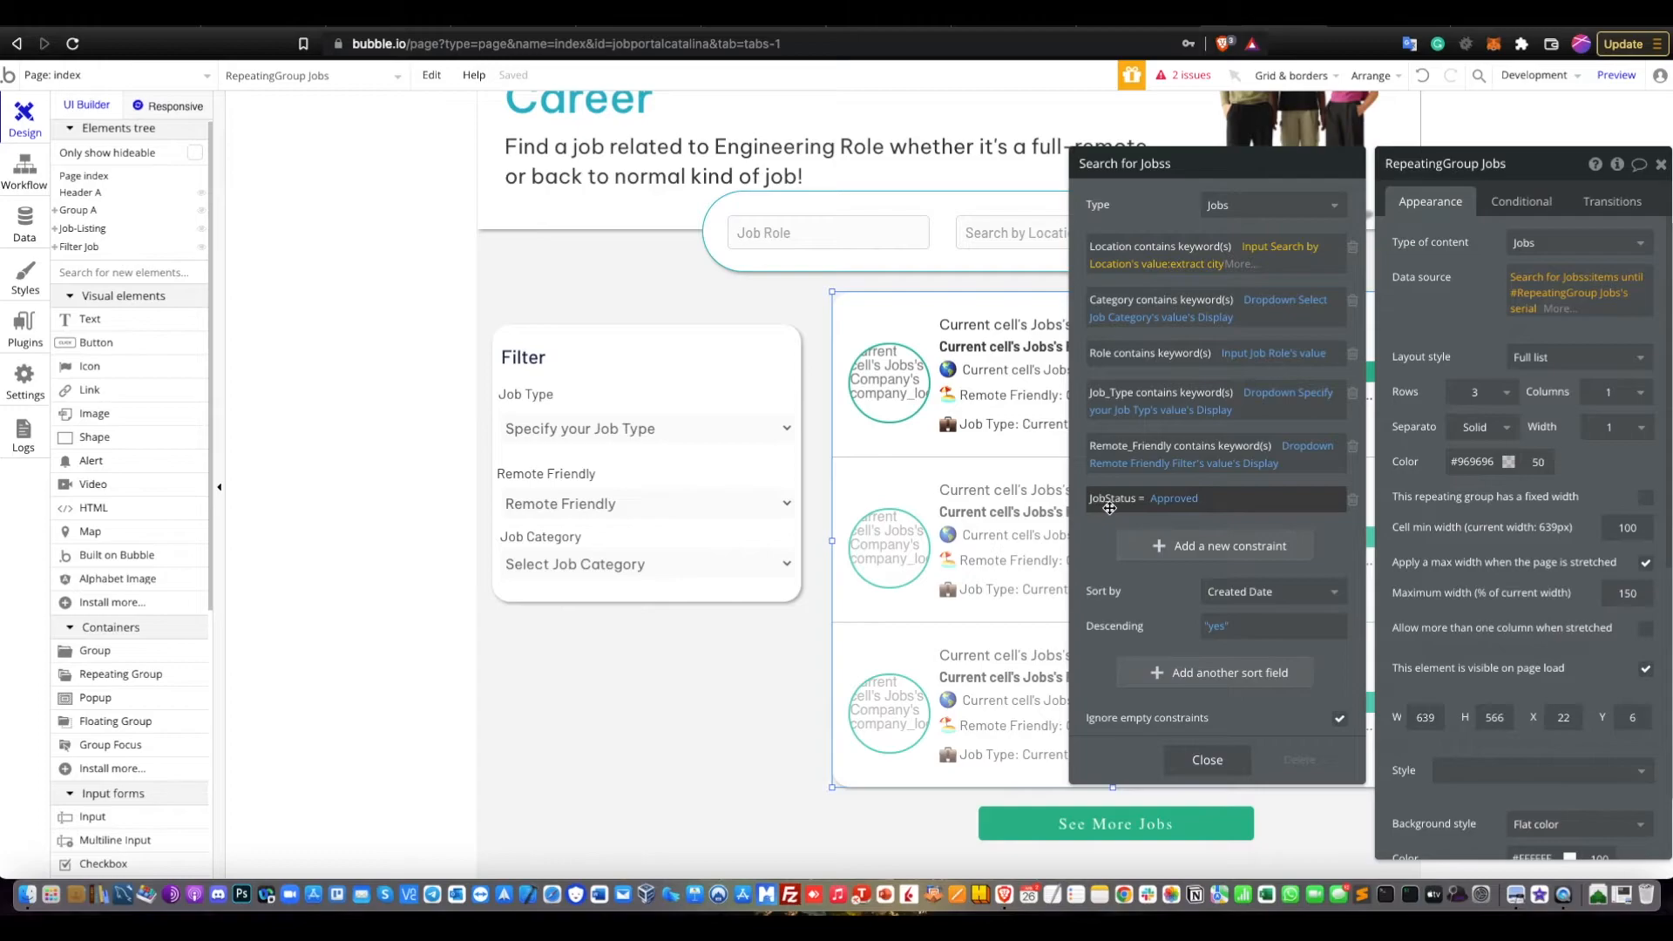
pyautogui.click(1164, 503)
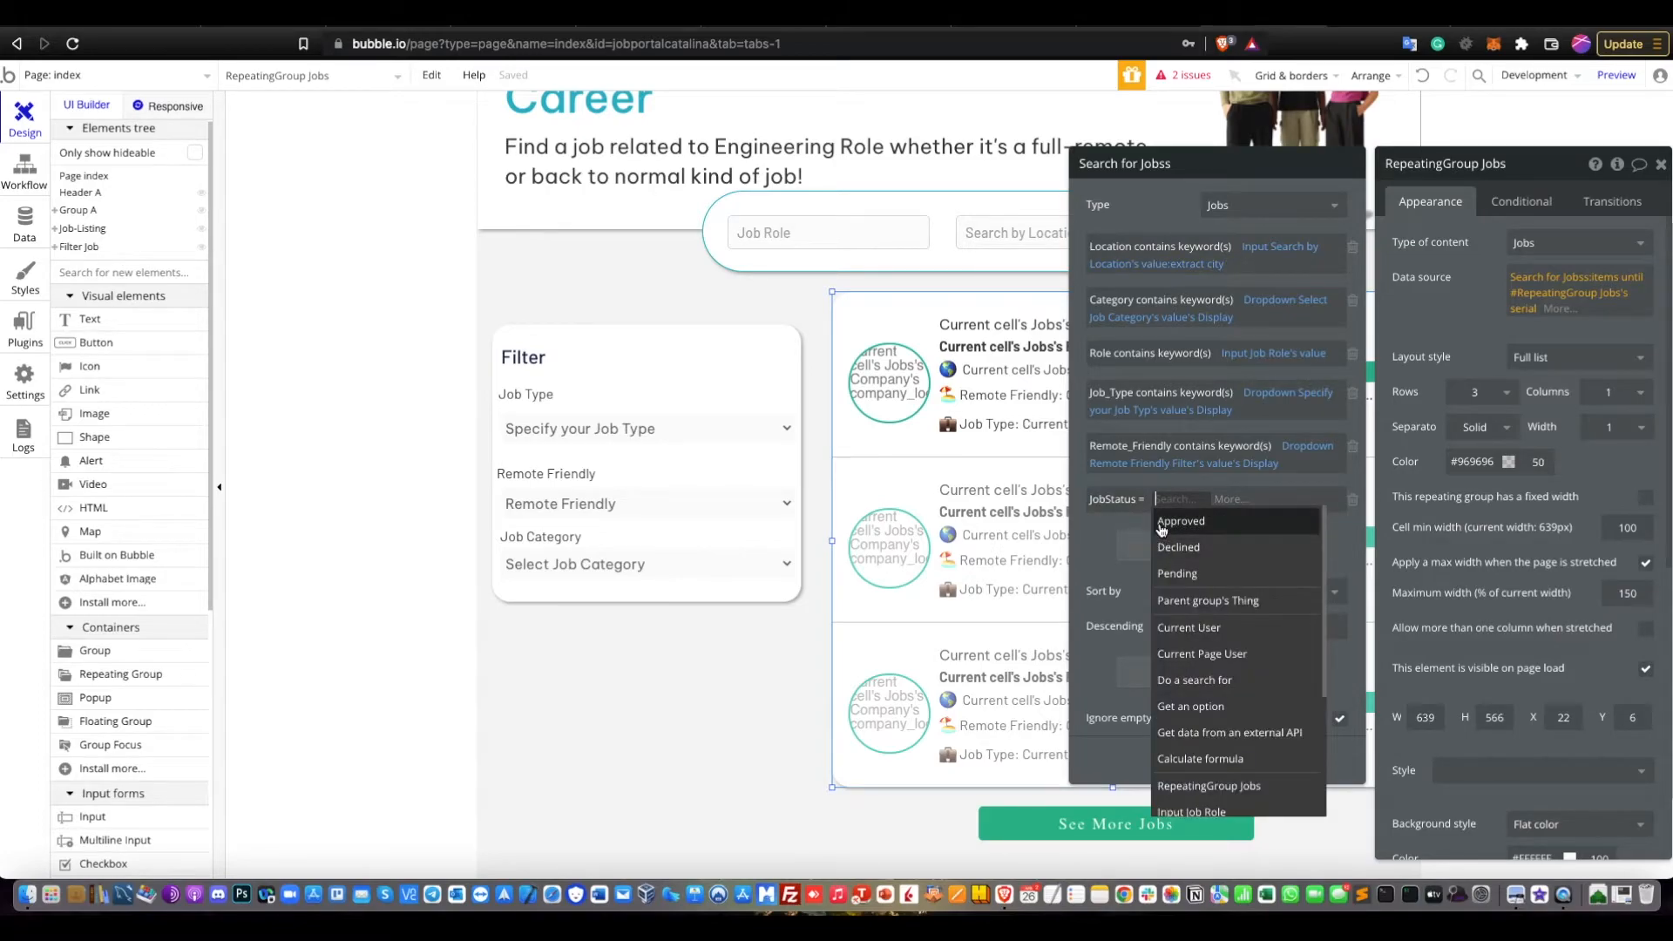
pyautogui.click(24, 228)
pyautogui.click(197, 303)
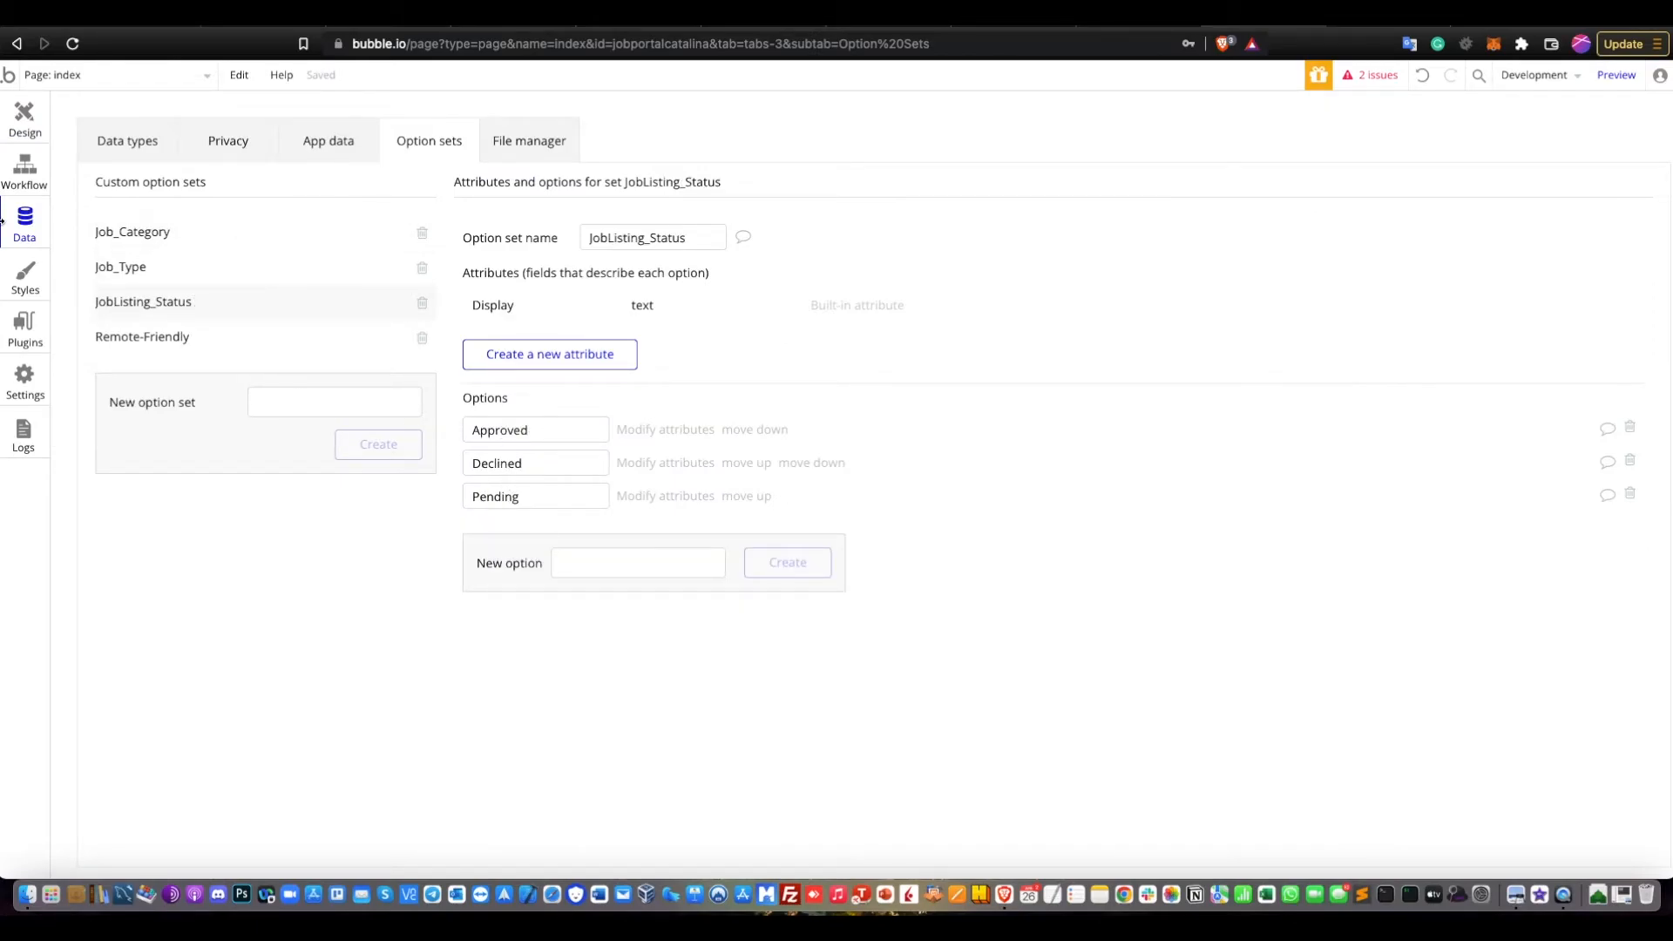
pyautogui.click(133, 154)
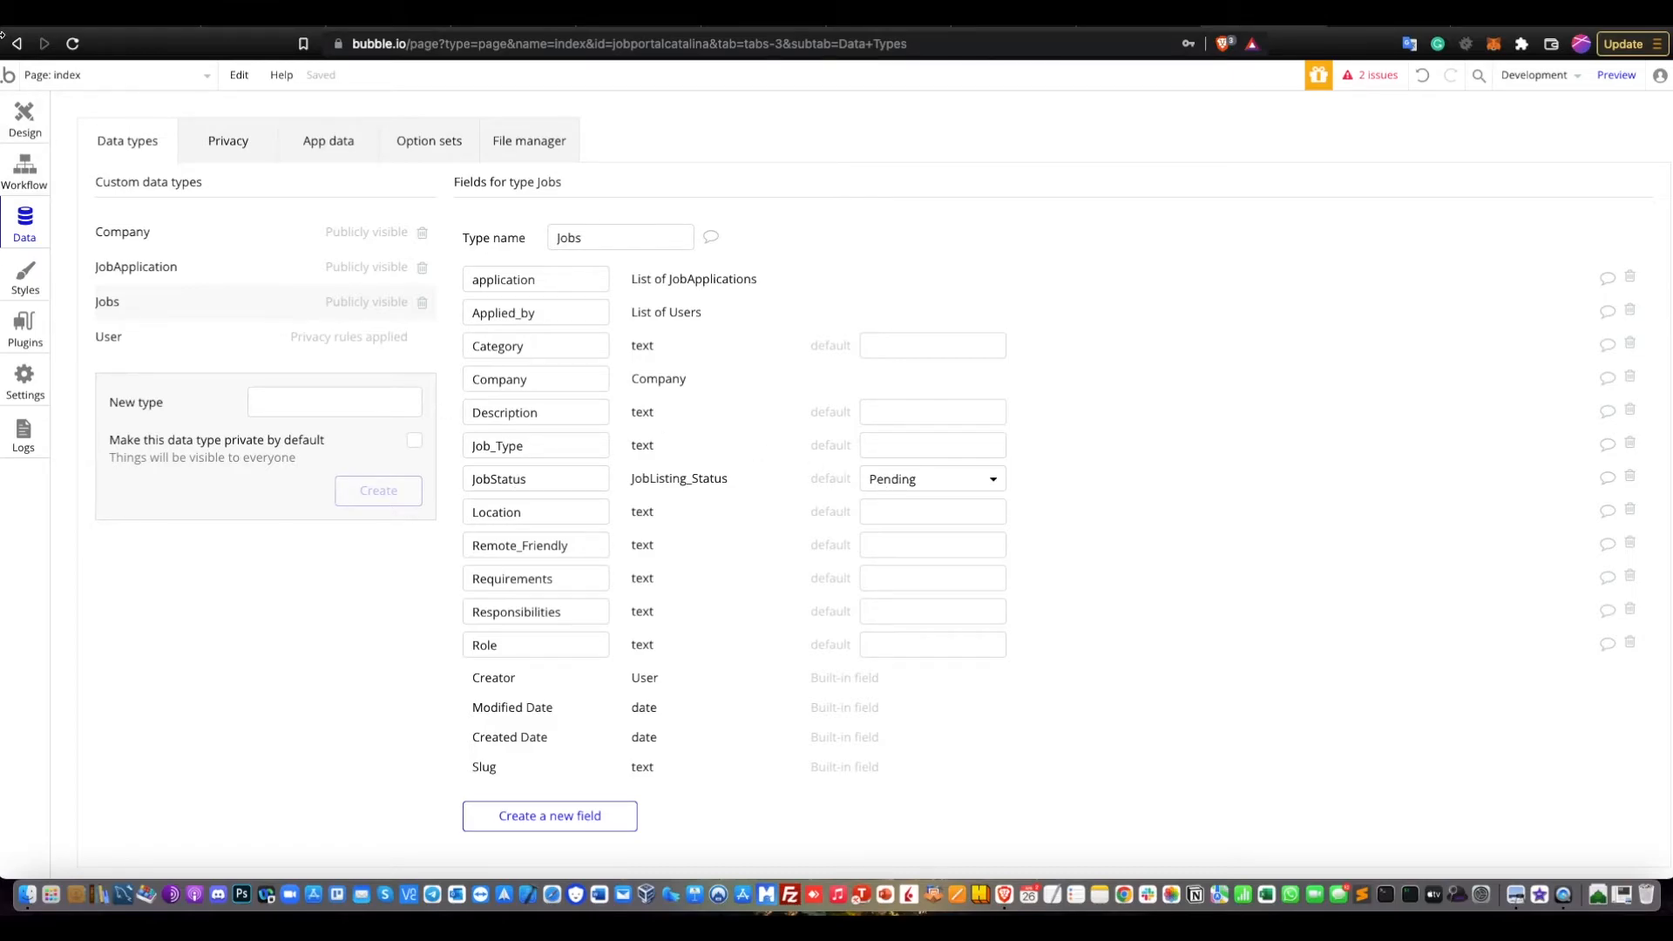
# Return to the page design and reselect RepeatingGroup Jobs's serial as the items until # limit in the repeating group's data source
pyautogui.click(25, 118)
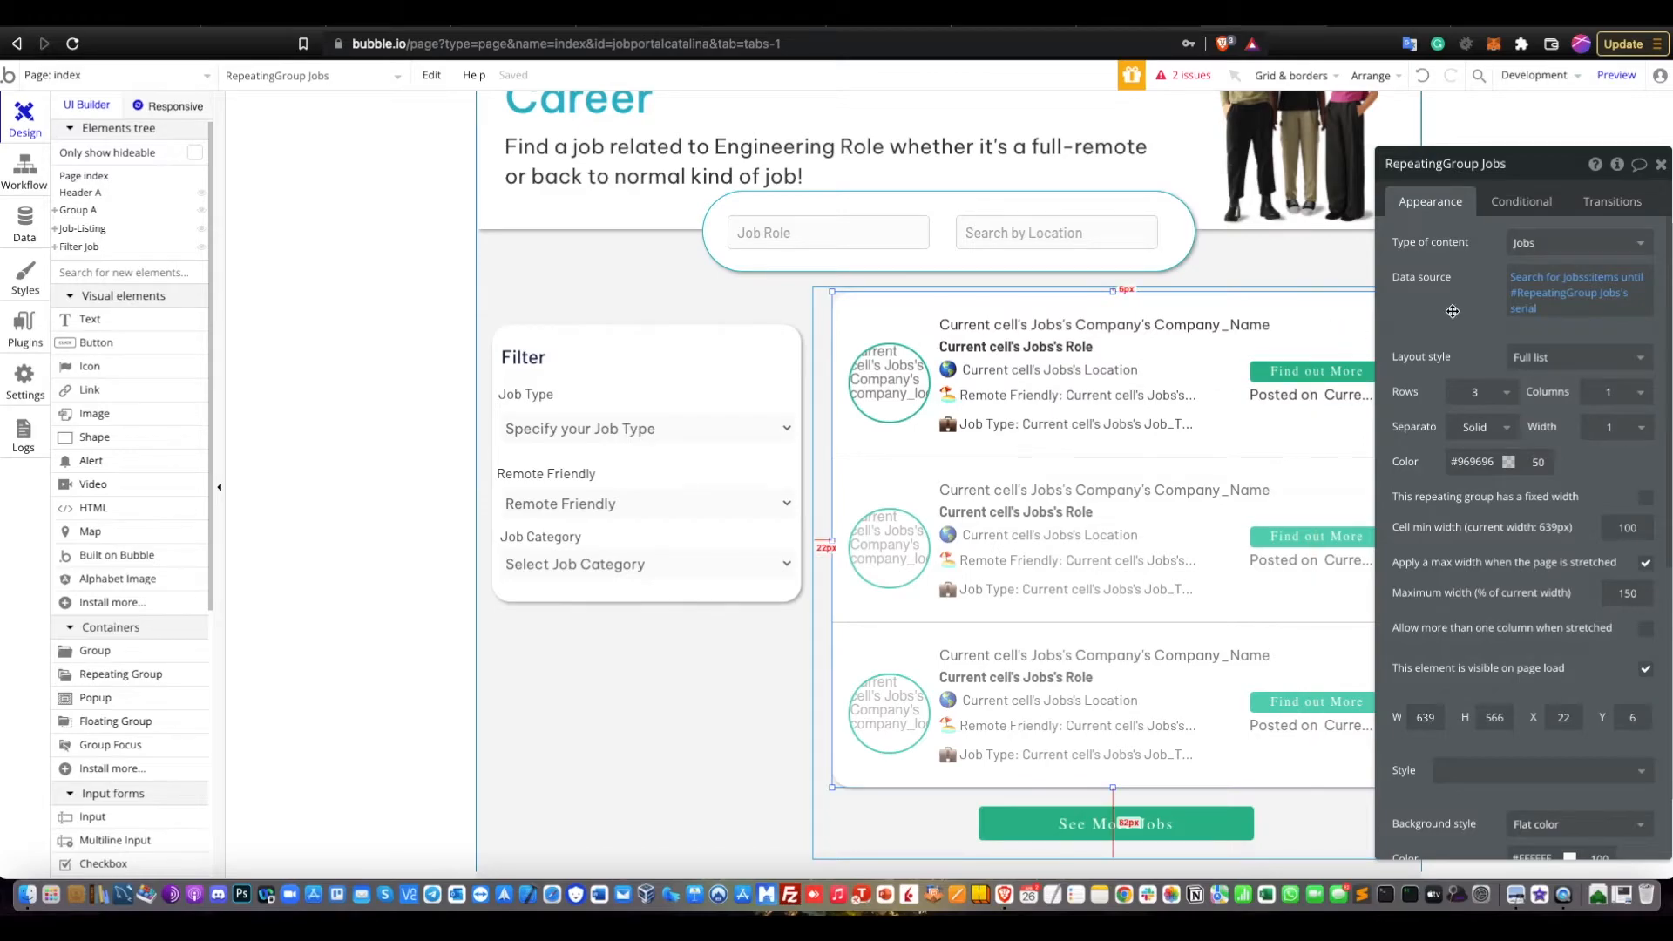
pyautogui.click(1615, 278)
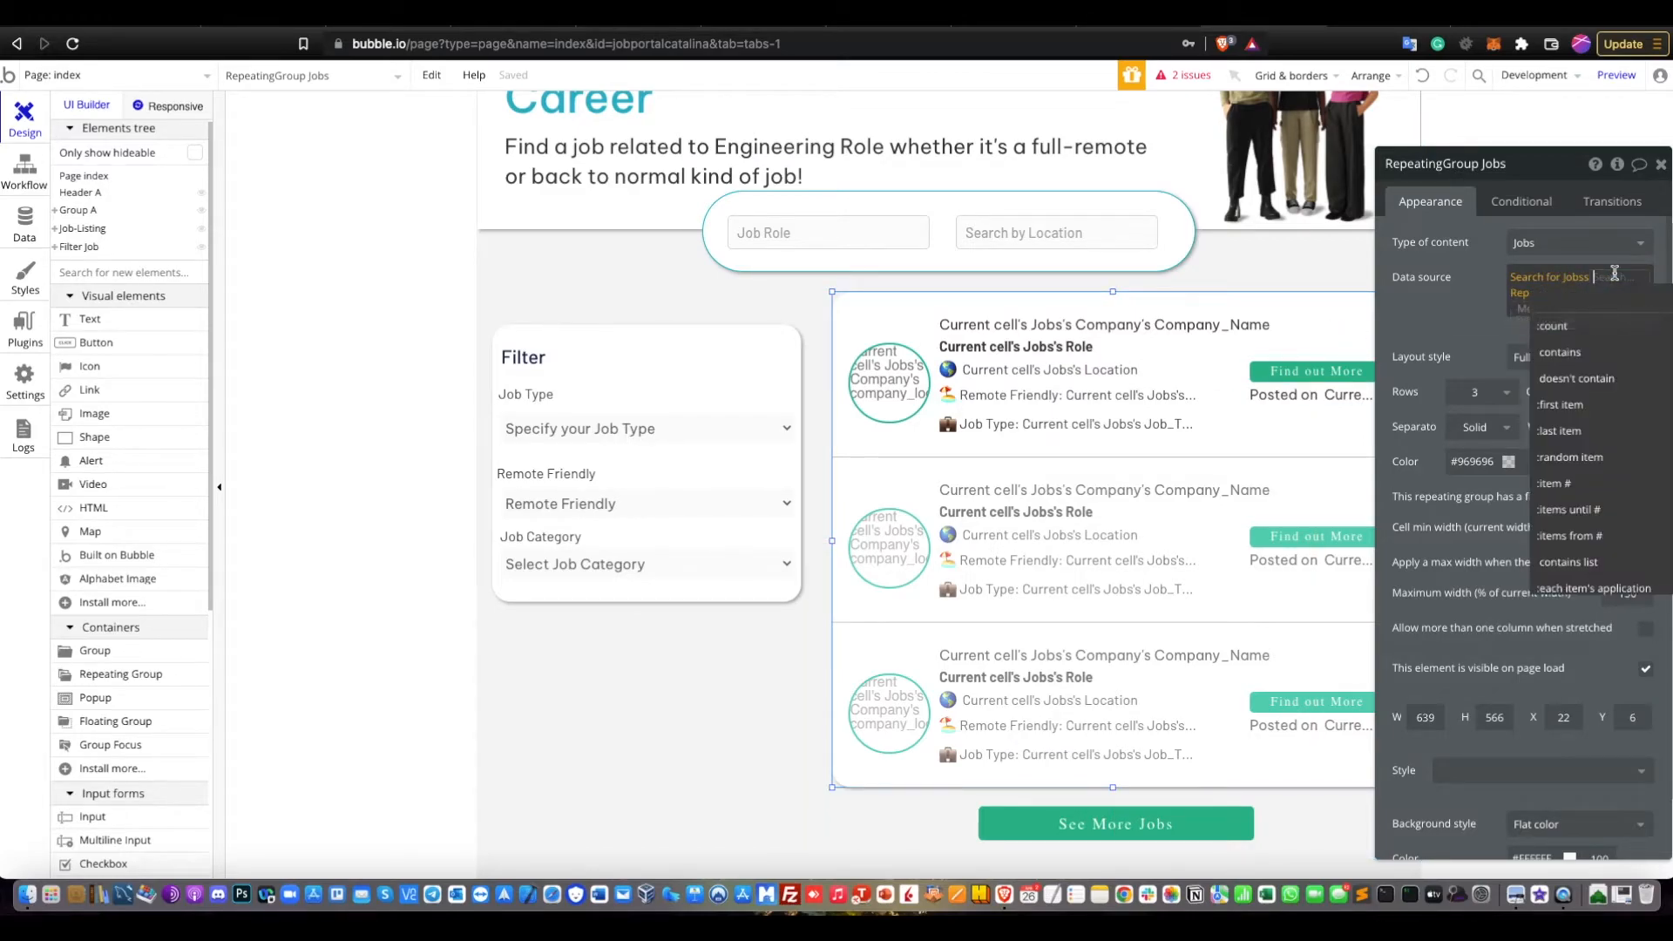
pyautogui.click(1562, 513)
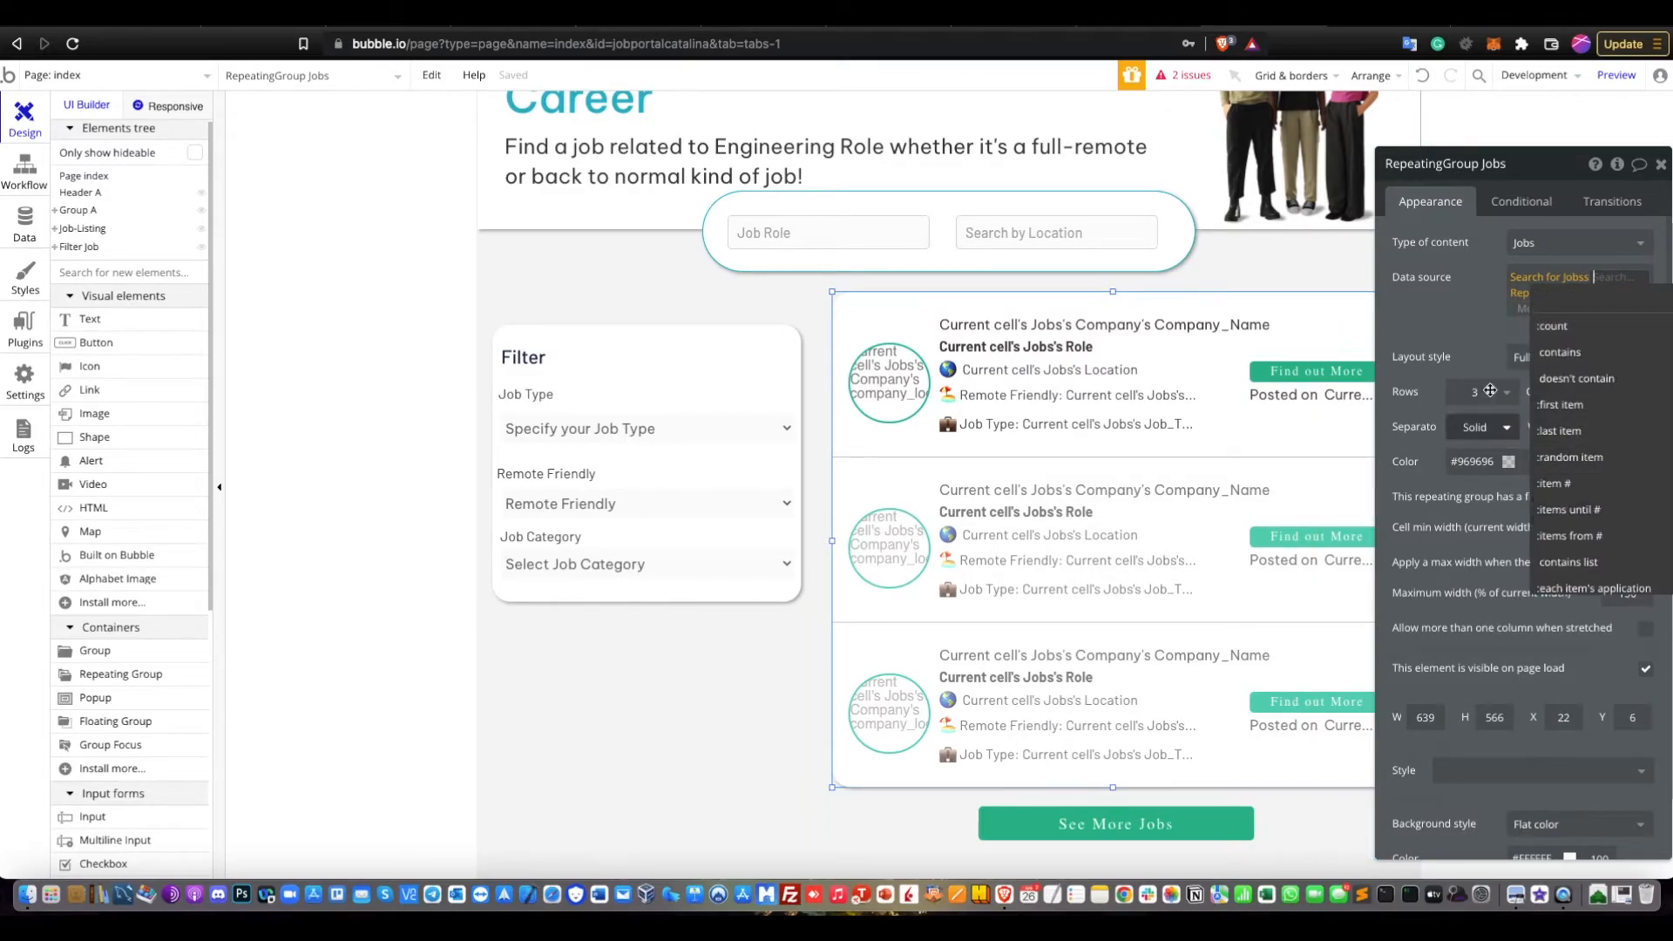
pyautogui.click(1533, 294)
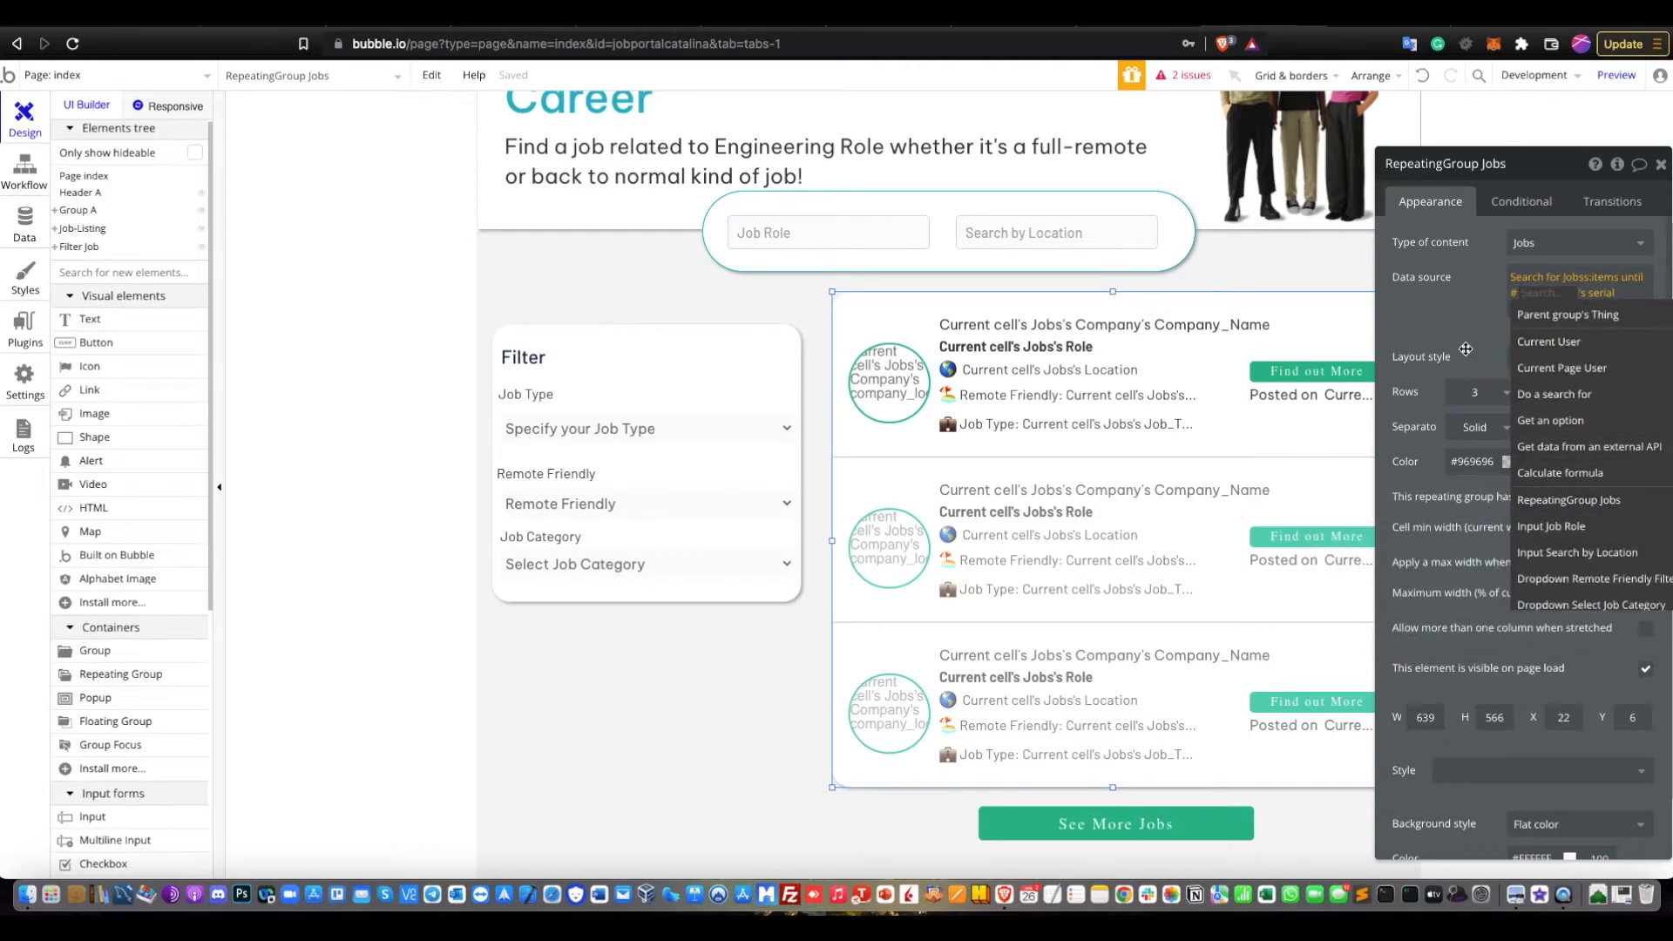
pyautogui.click(1584, 501)
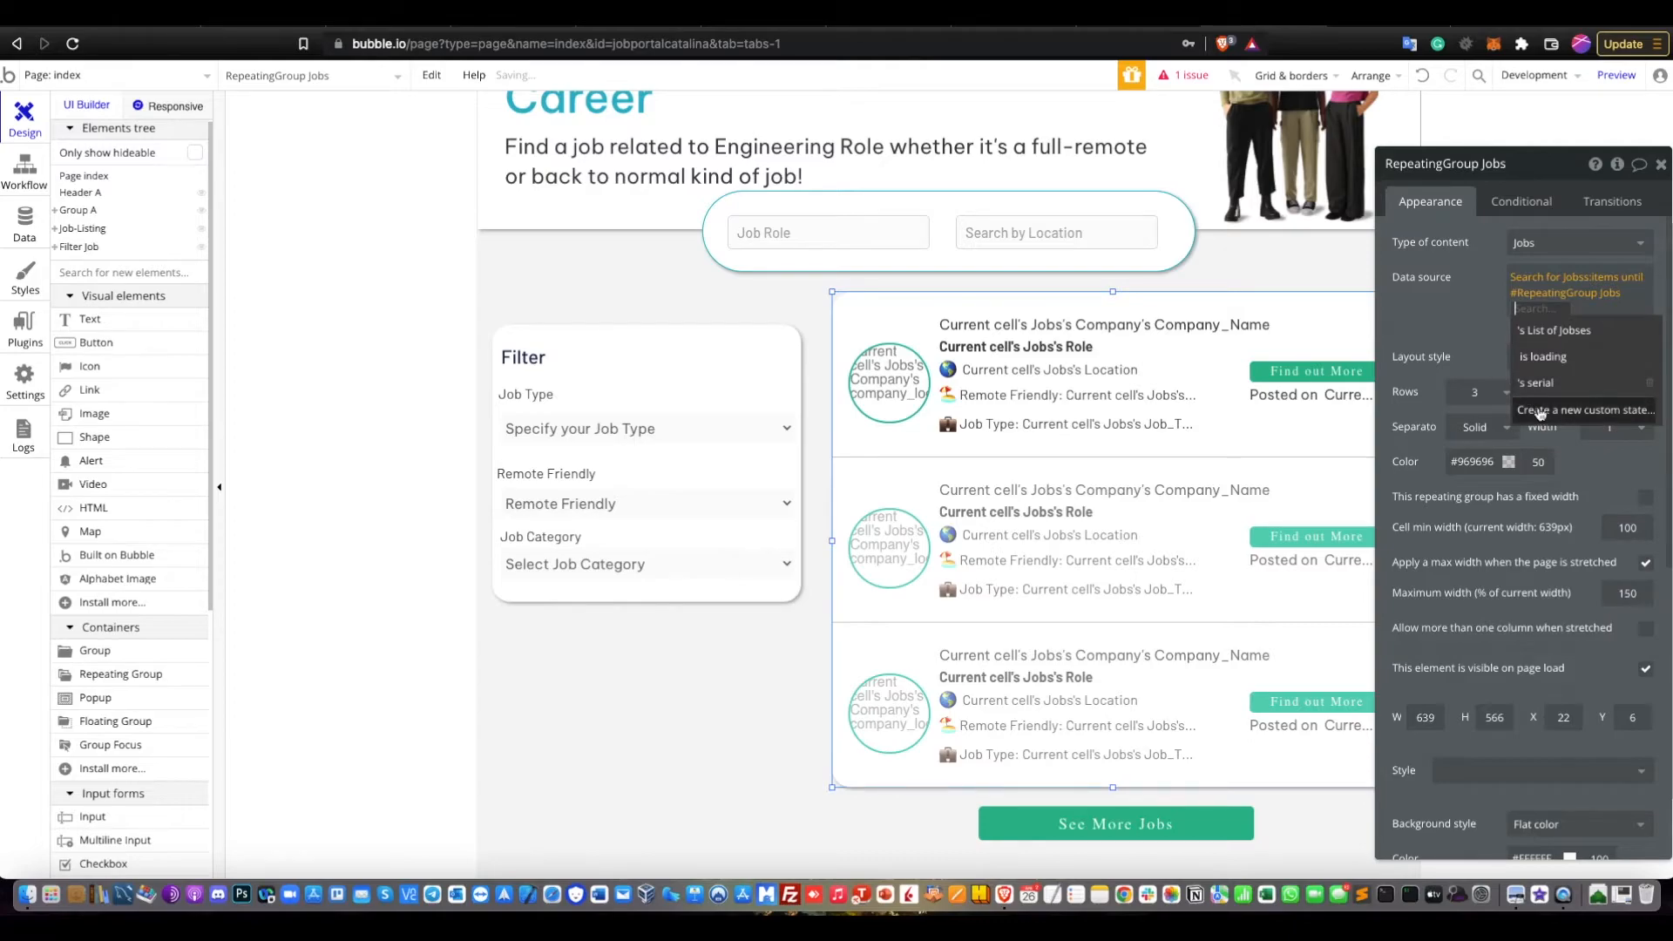
pyautogui.click(1536, 383)
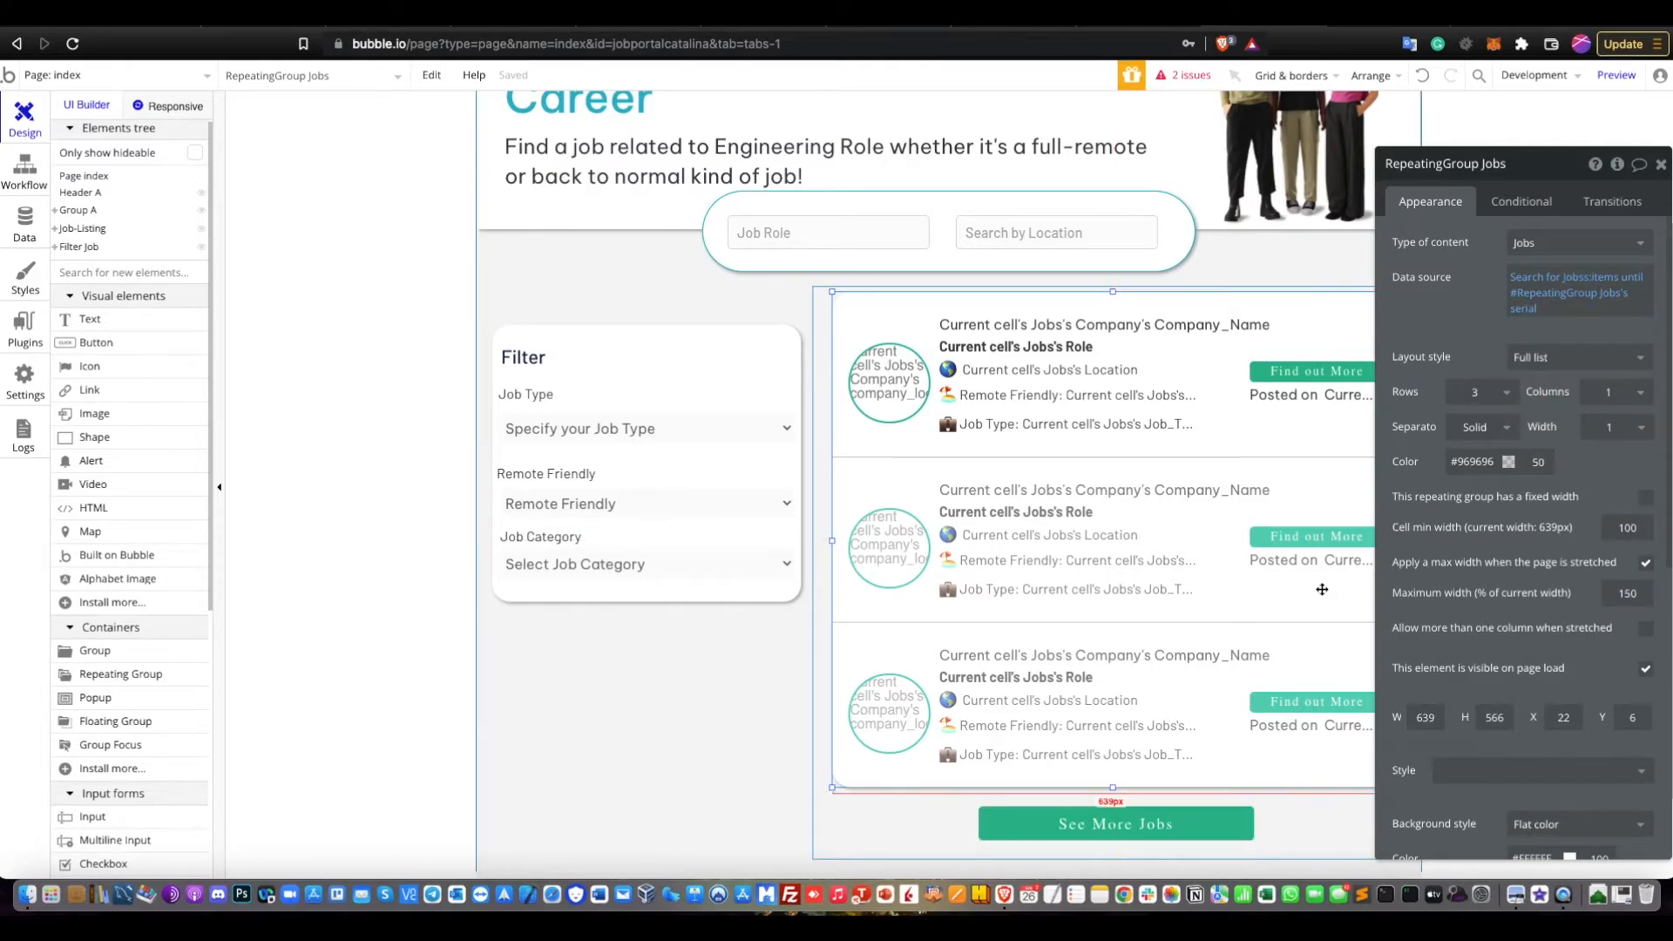
# Inspect the See More Jobs button's conditions, including the job search and count compared with the repeating group's serial state
pyautogui.click(1266, 839)
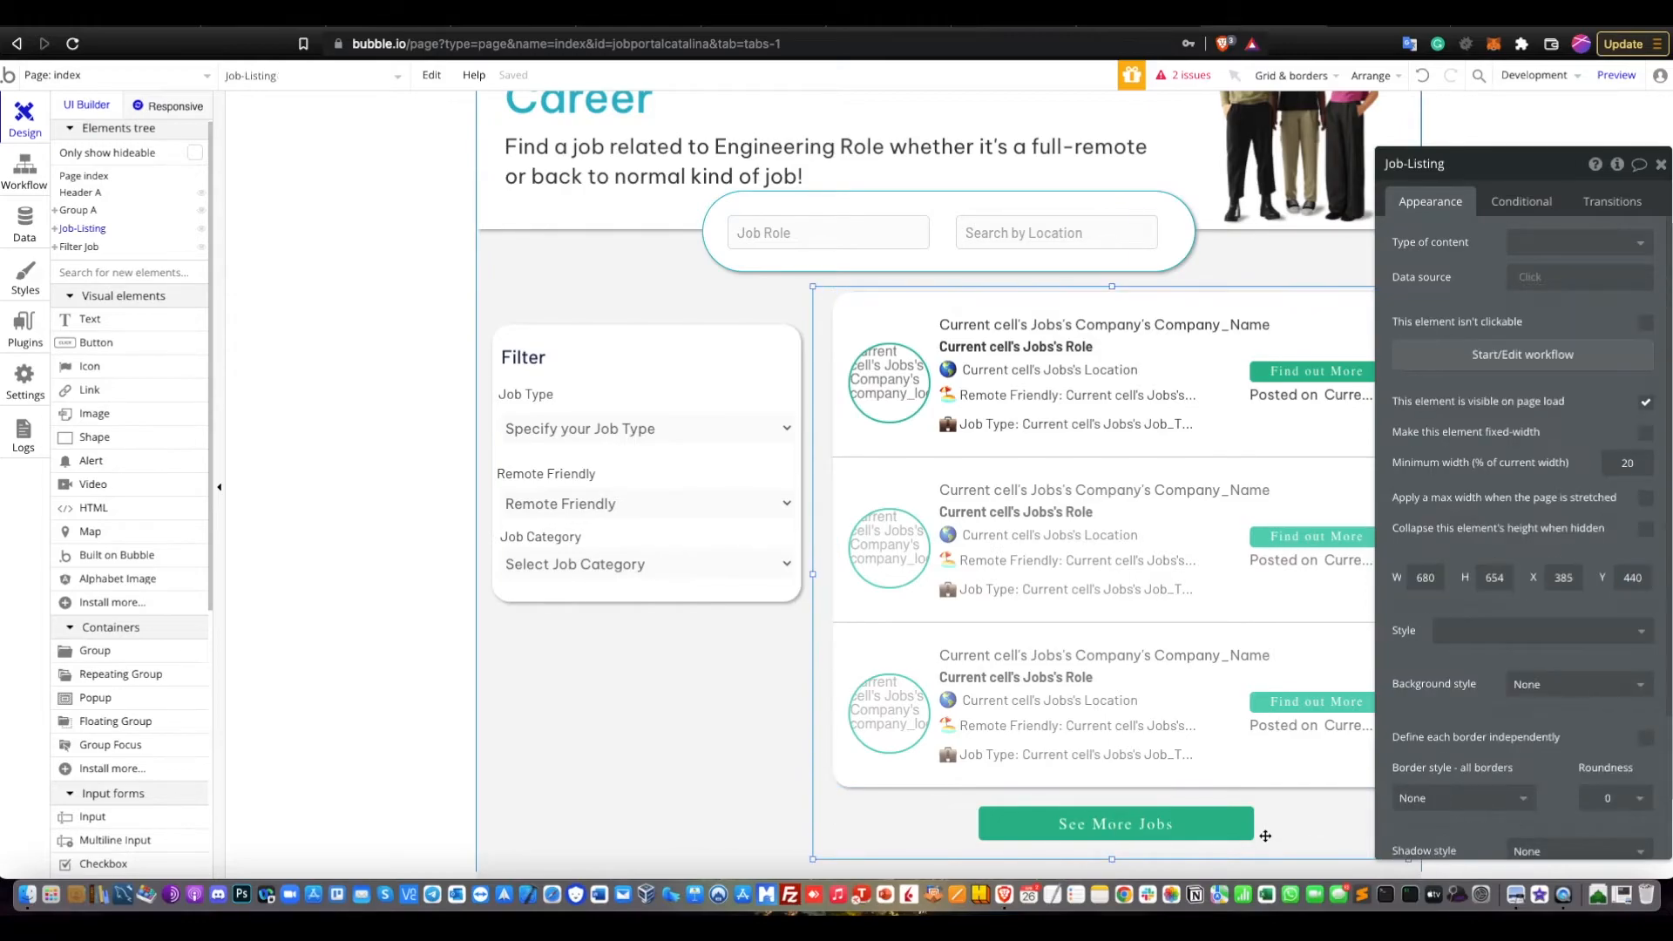
pyautogui.click(1213, 810)
pyautogui.moveTo(1212, 814); pyautogui.dragTo(1208, 811)
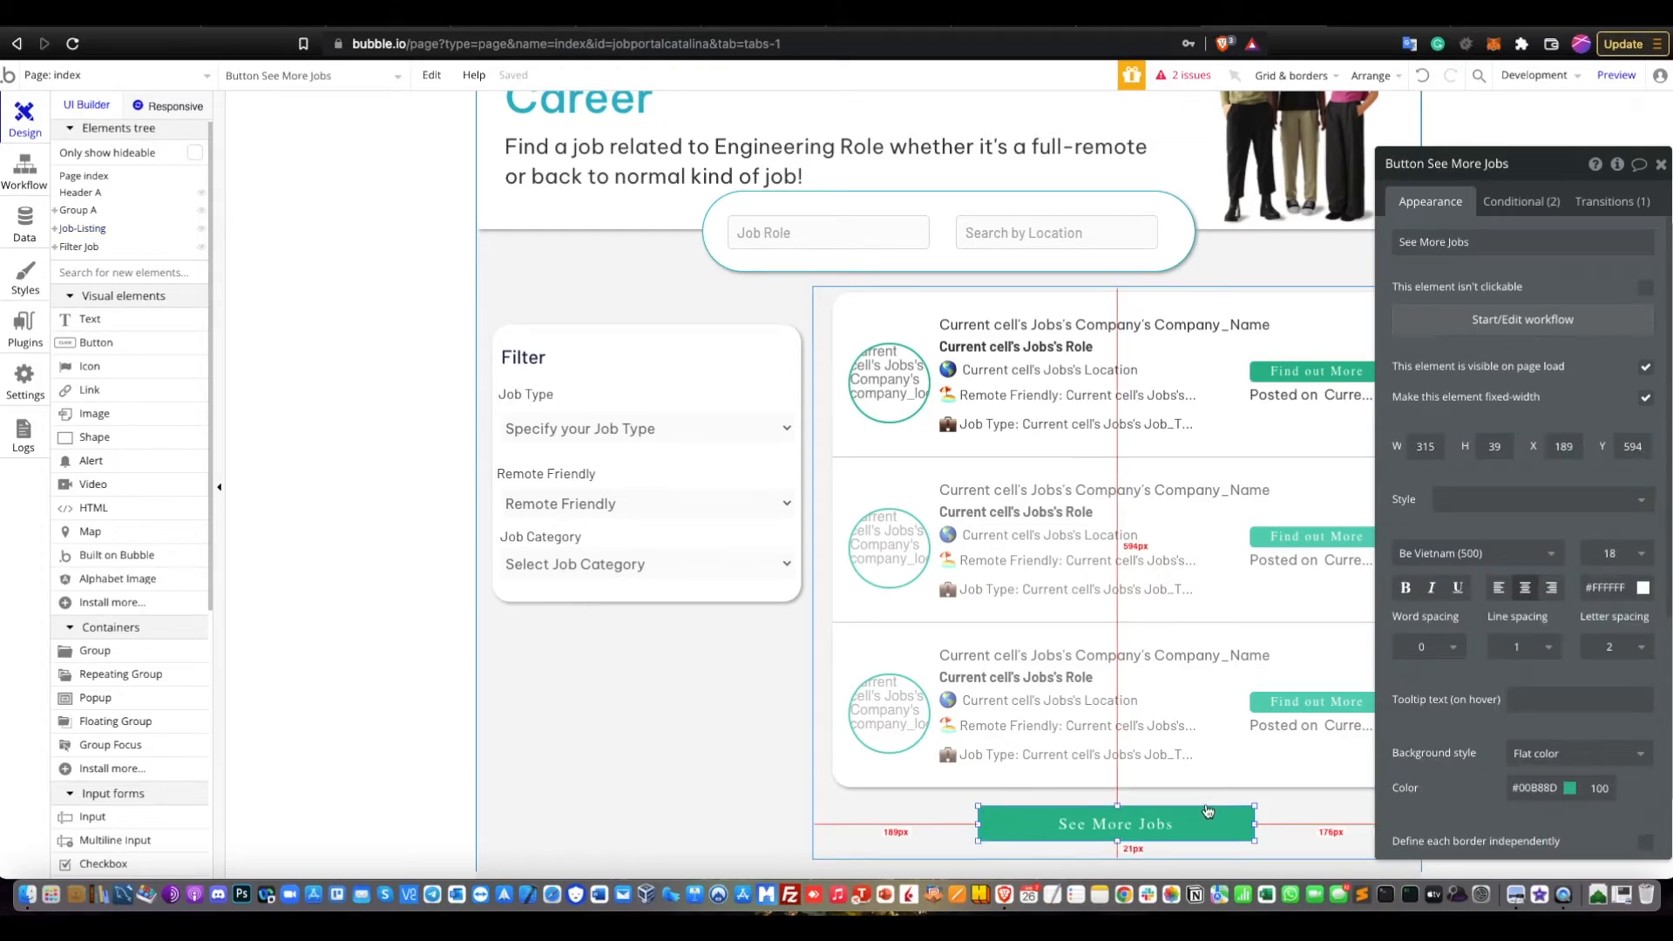
pyautogui.click(1499, 194)
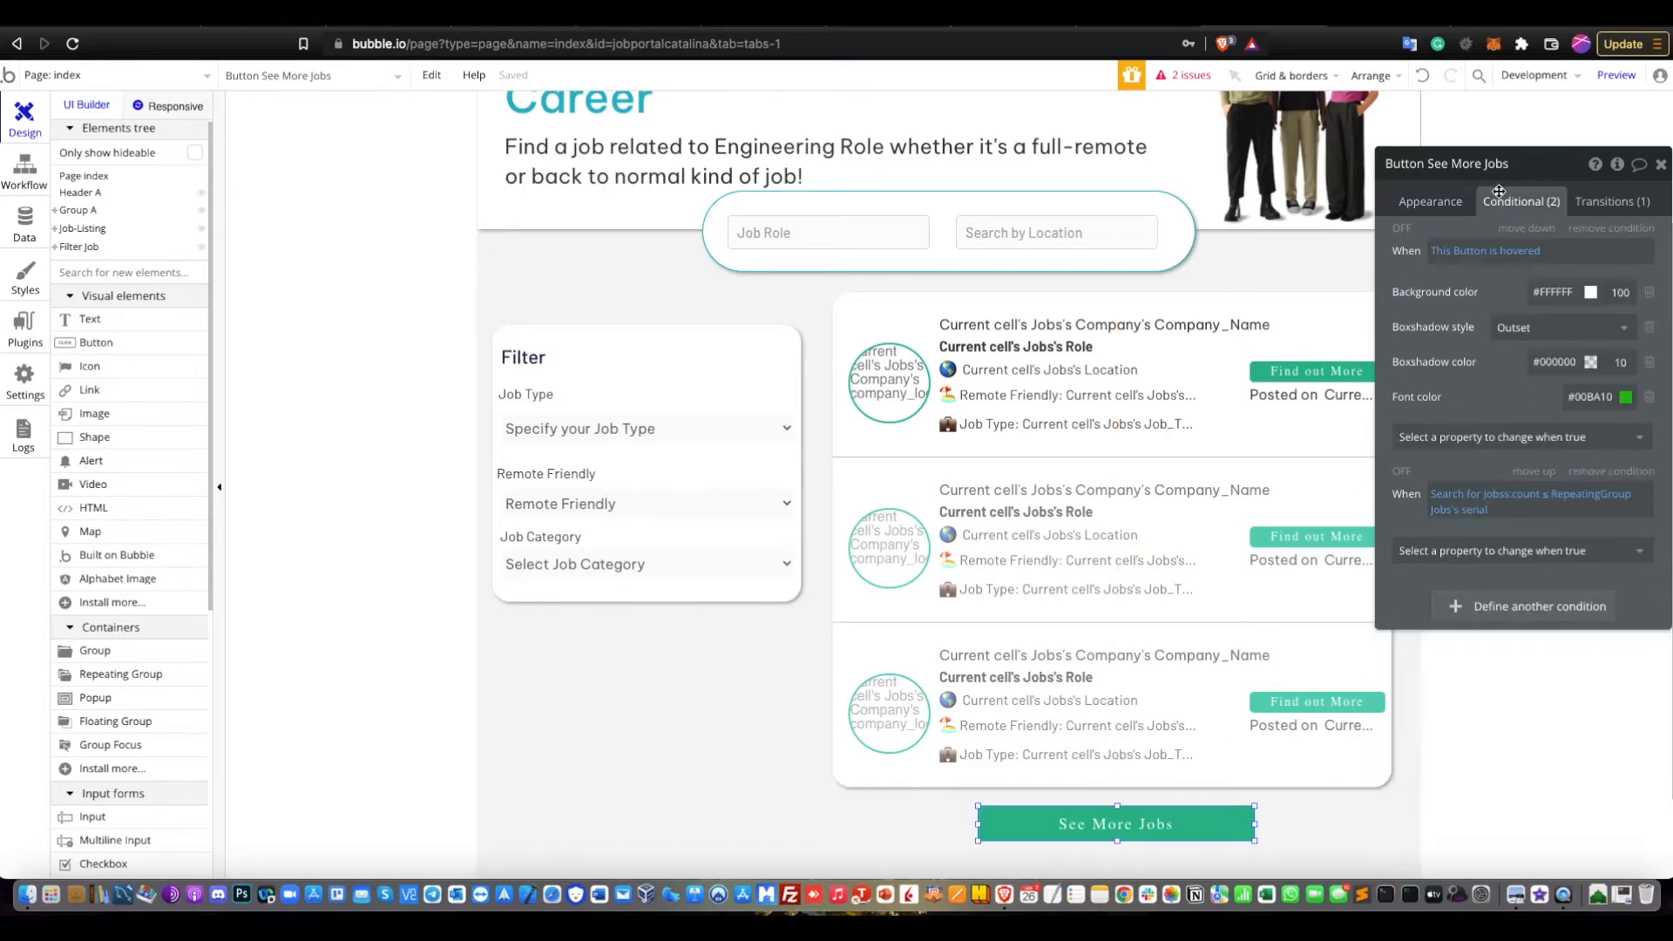
pyautogui.click(1447, 495)
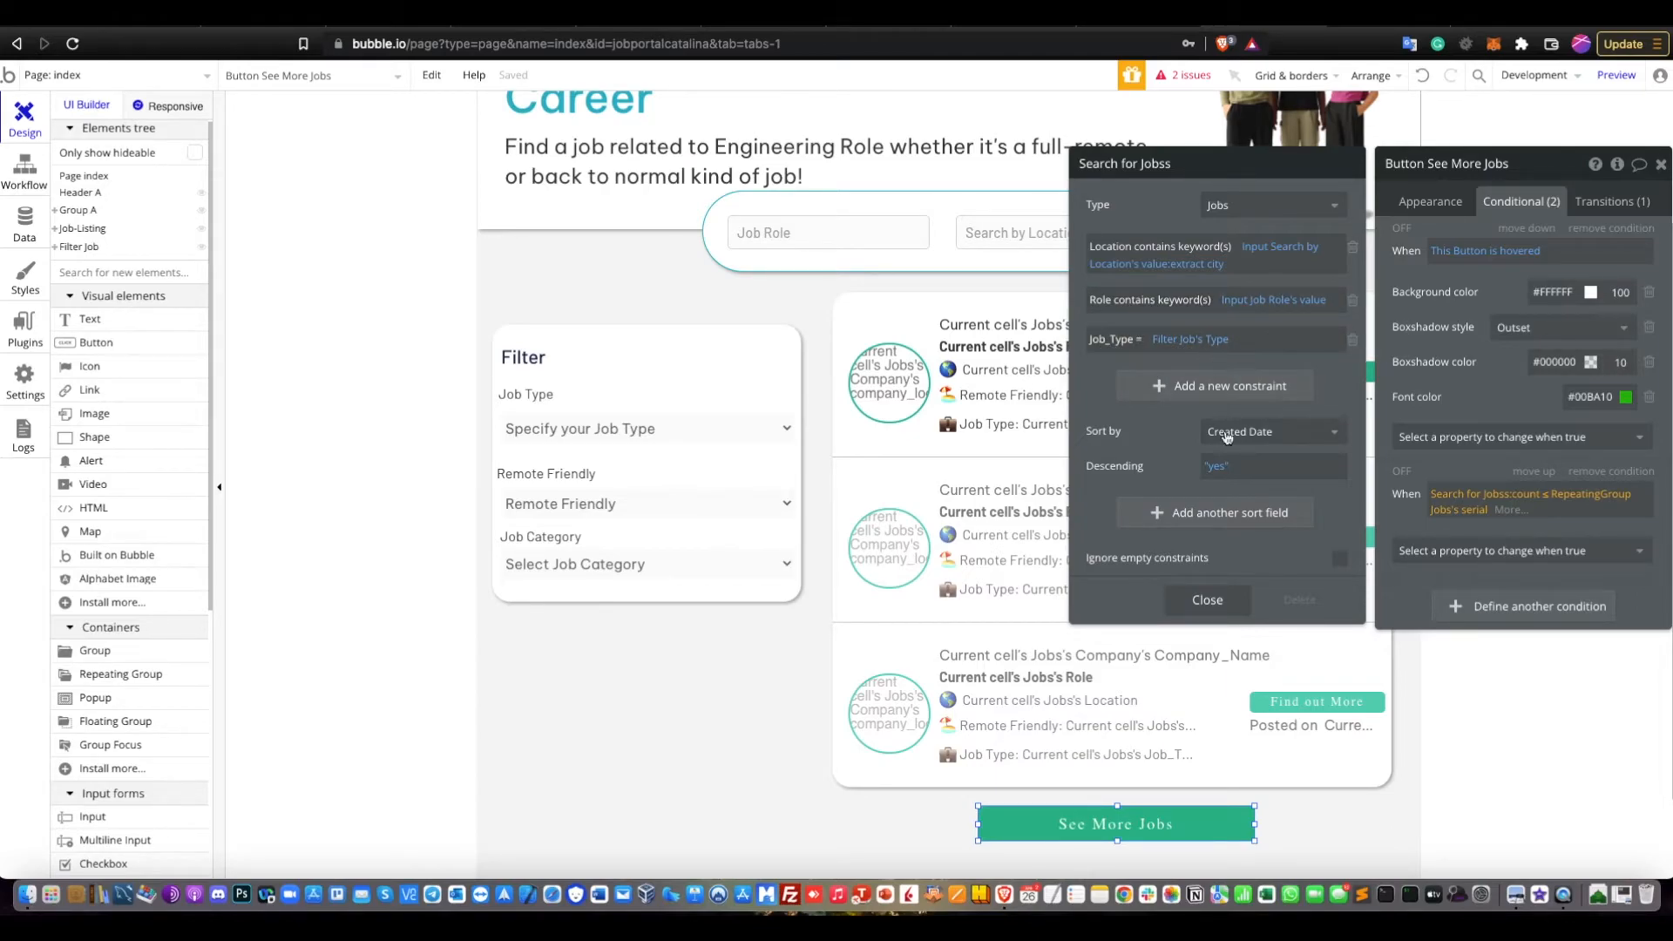
pyautogui.click(1208, 599)
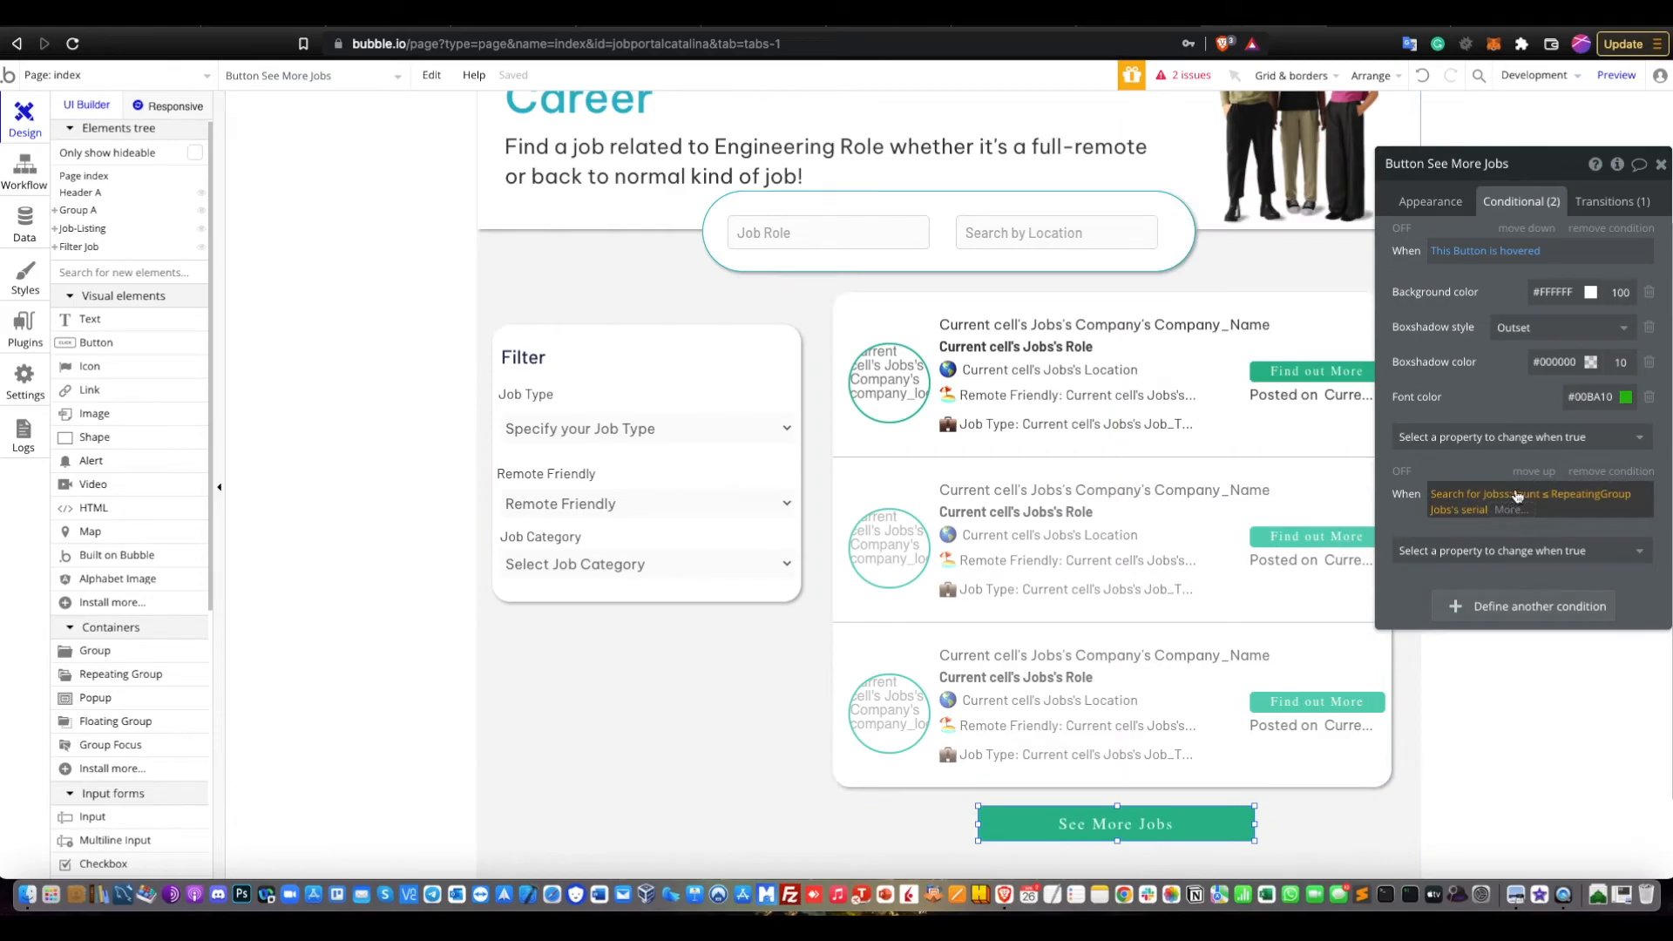
pyautogui.click(1523, 496)
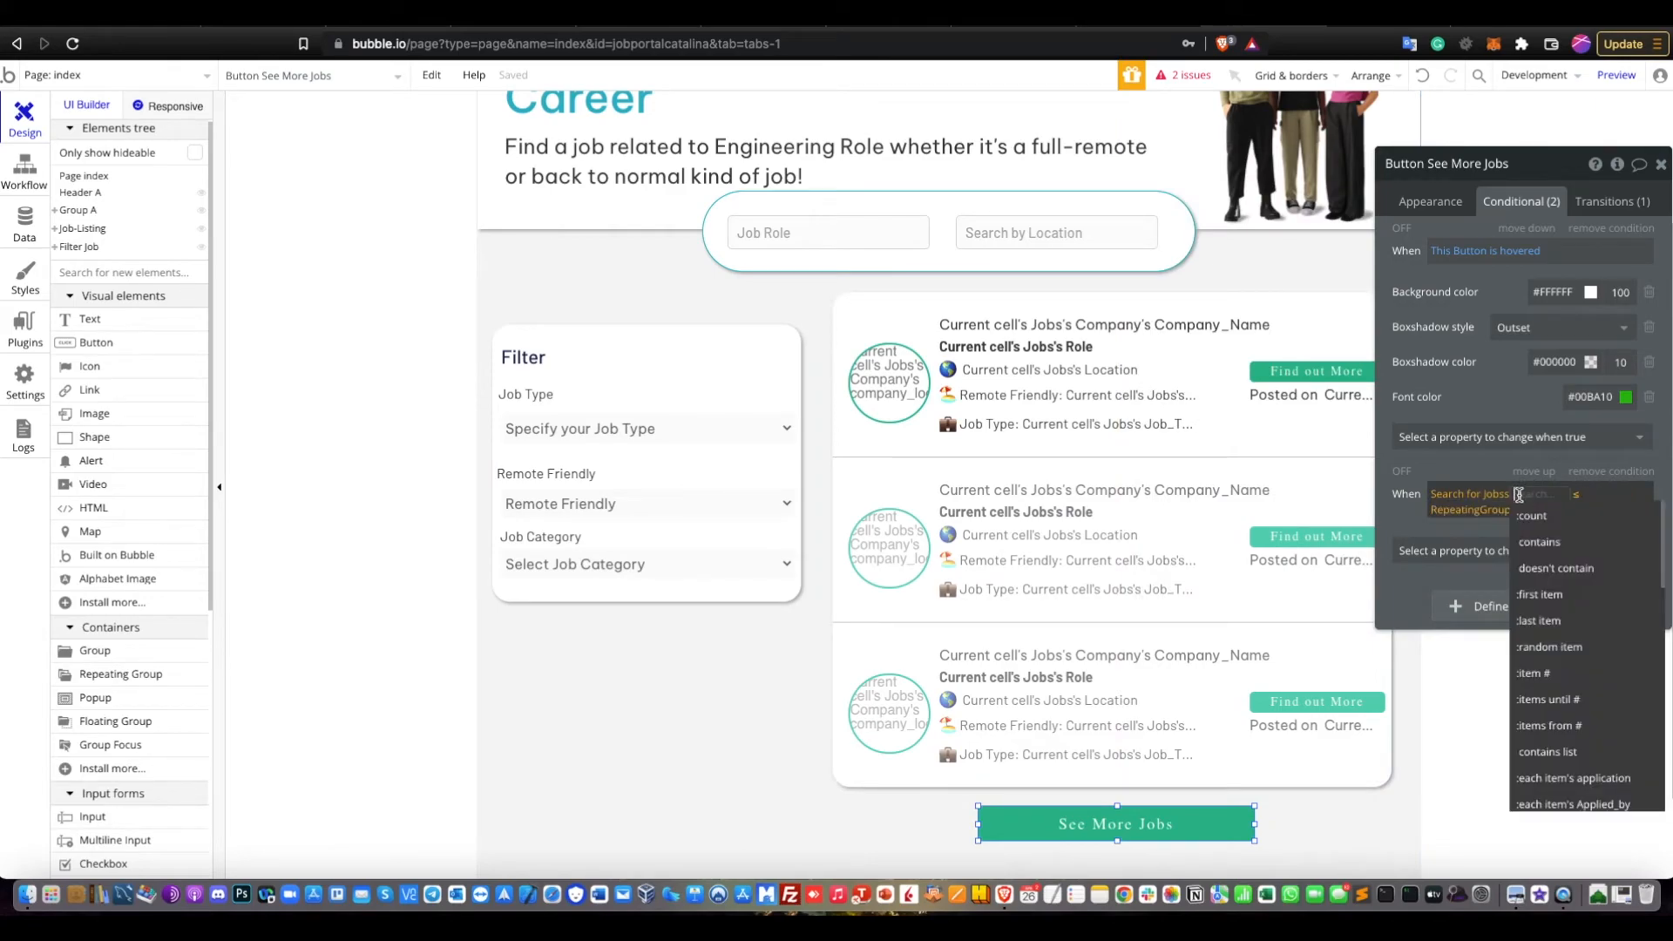
pyautogui.click(1453, 535)
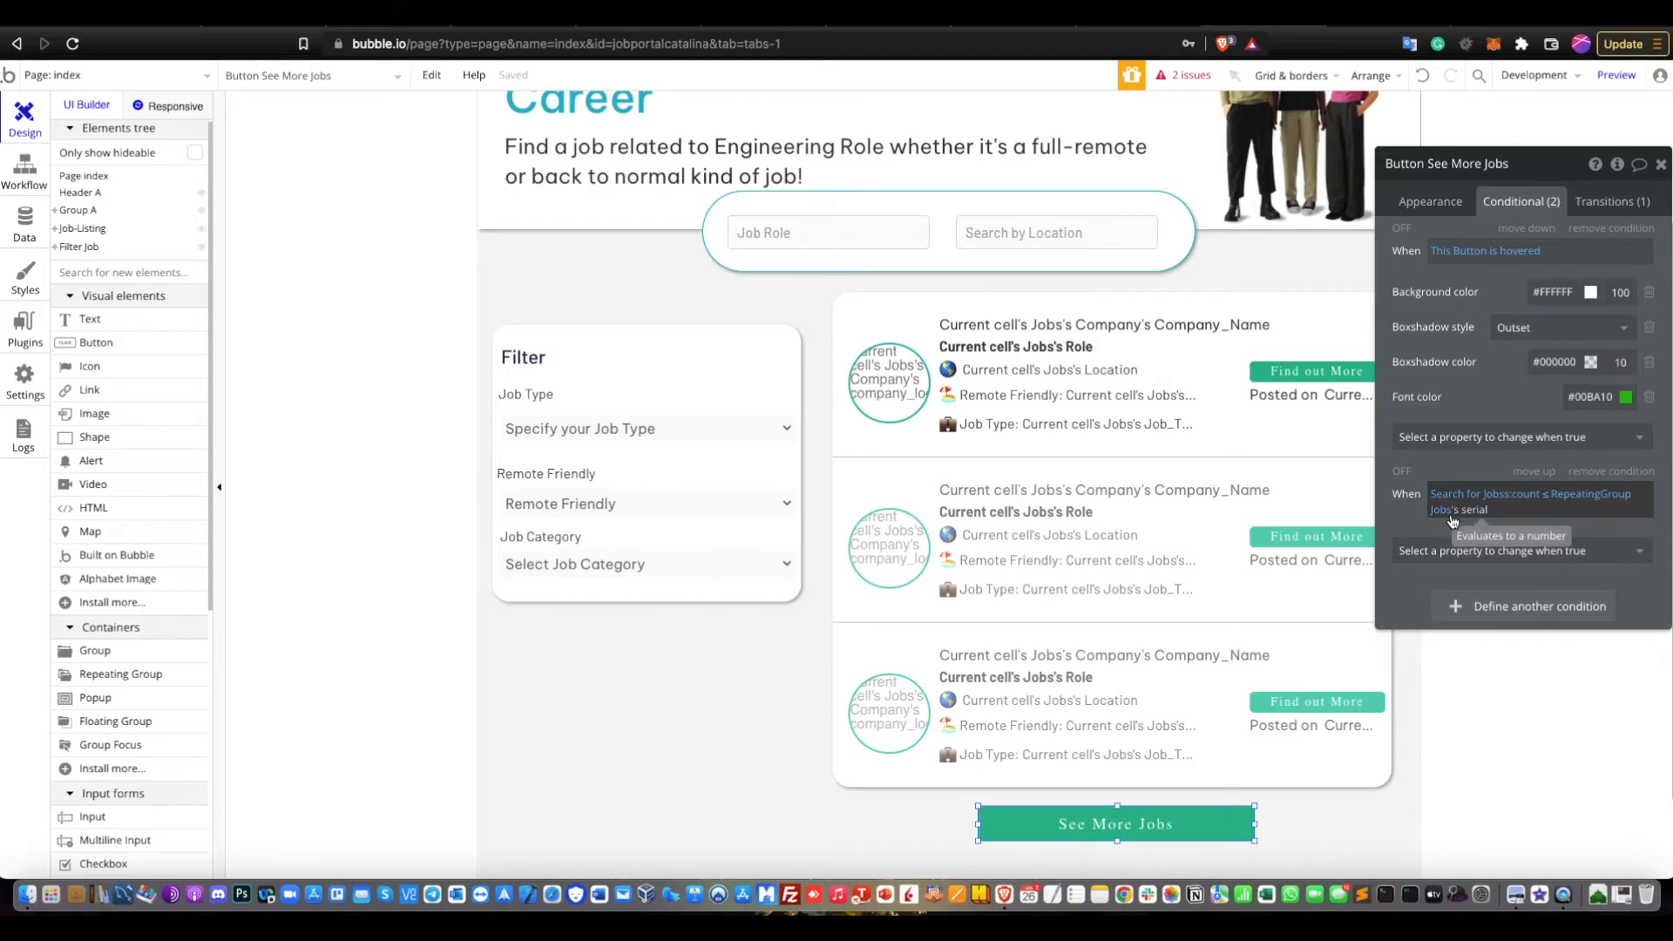
# Check the serial custom state's type and default value on the jobs repeating group
pyautogui.click(1293, 448)
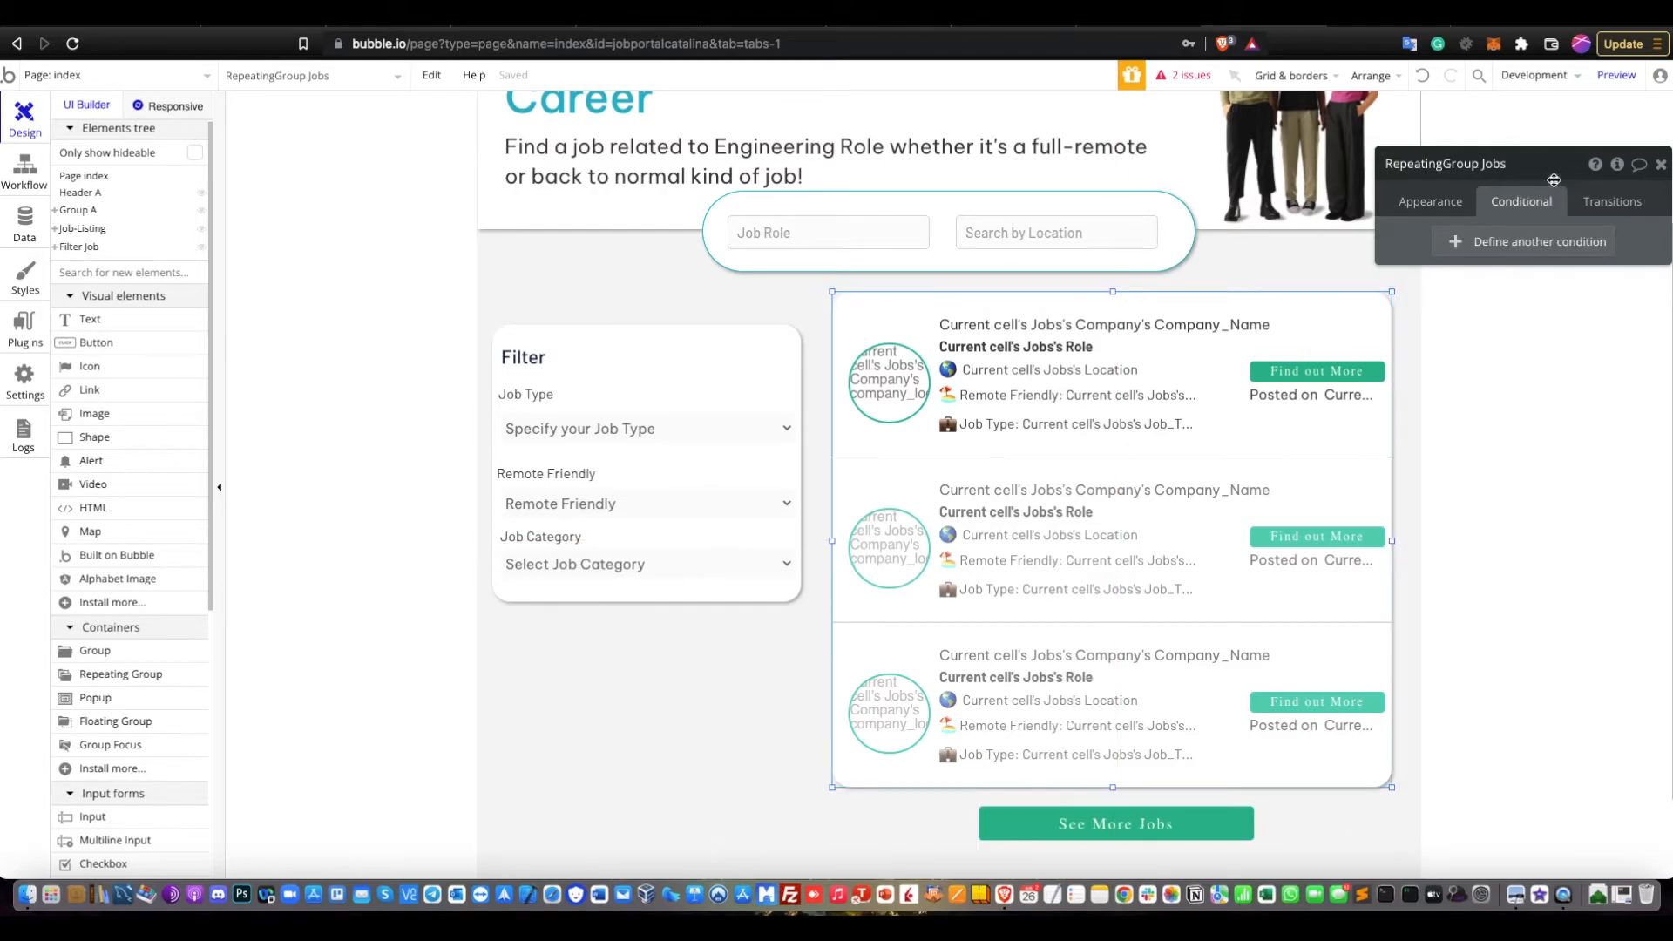
pyautogui.click(1618, 165)
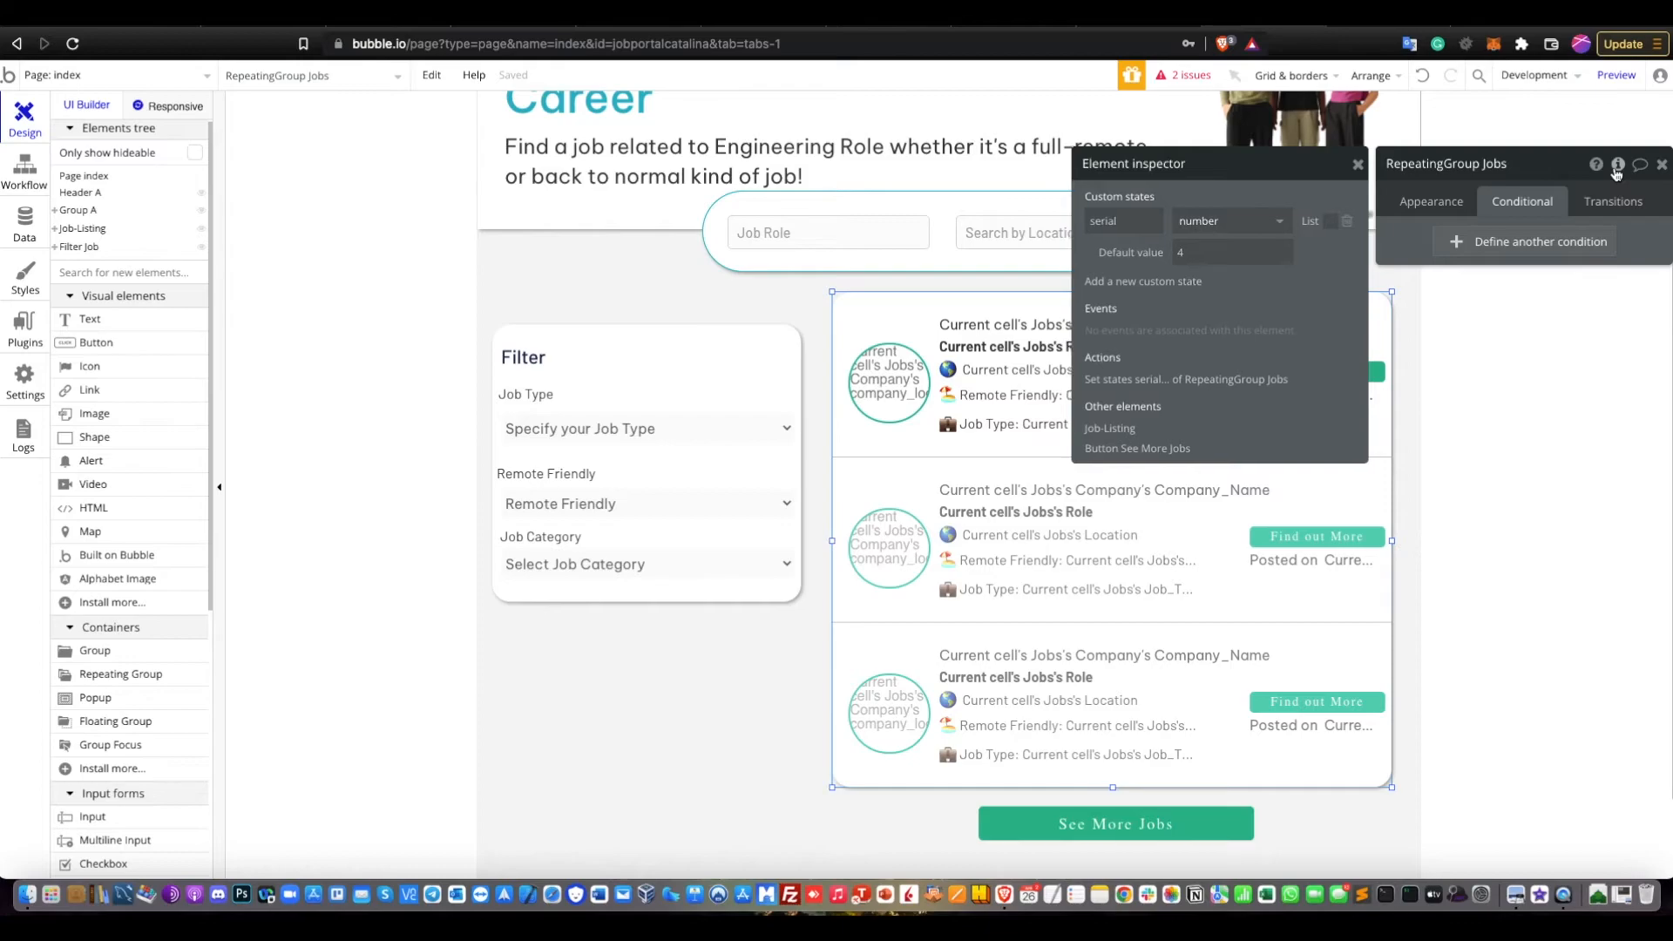
pyautogui.click(1618, 165)
# Open the See More Jobs button's workflow and inspect the action that sets the repeating group's serial state
pyautogui.click(1124, 824)
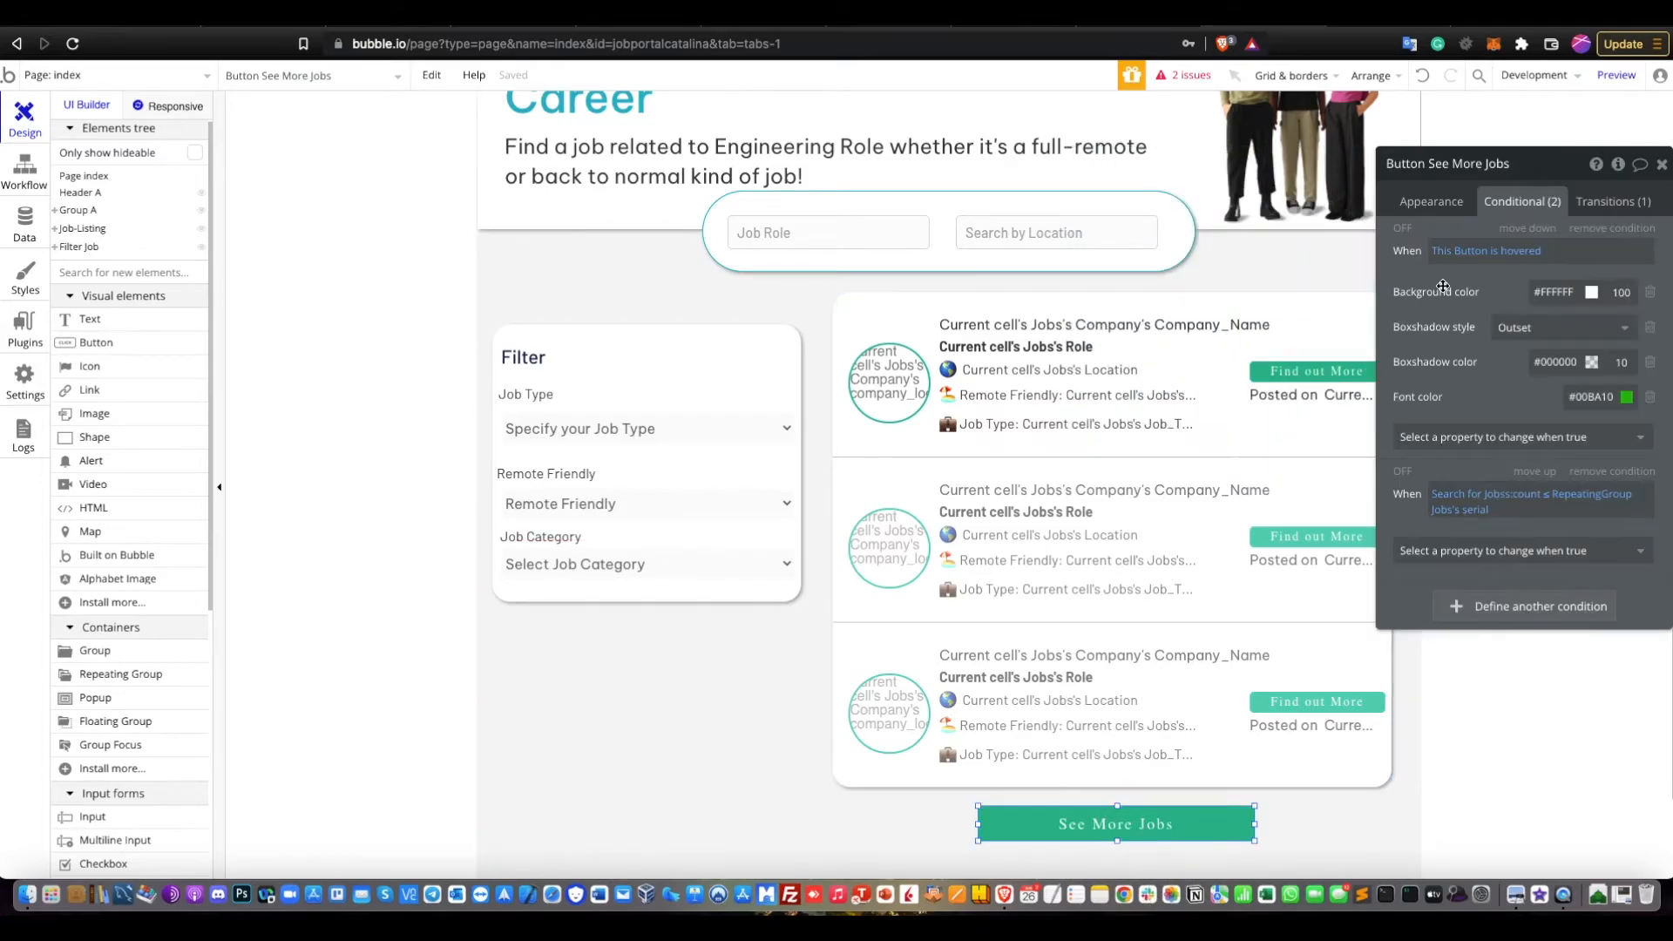
pyautogui.click(1427, 201)
pyautogui.click(1492, 321)
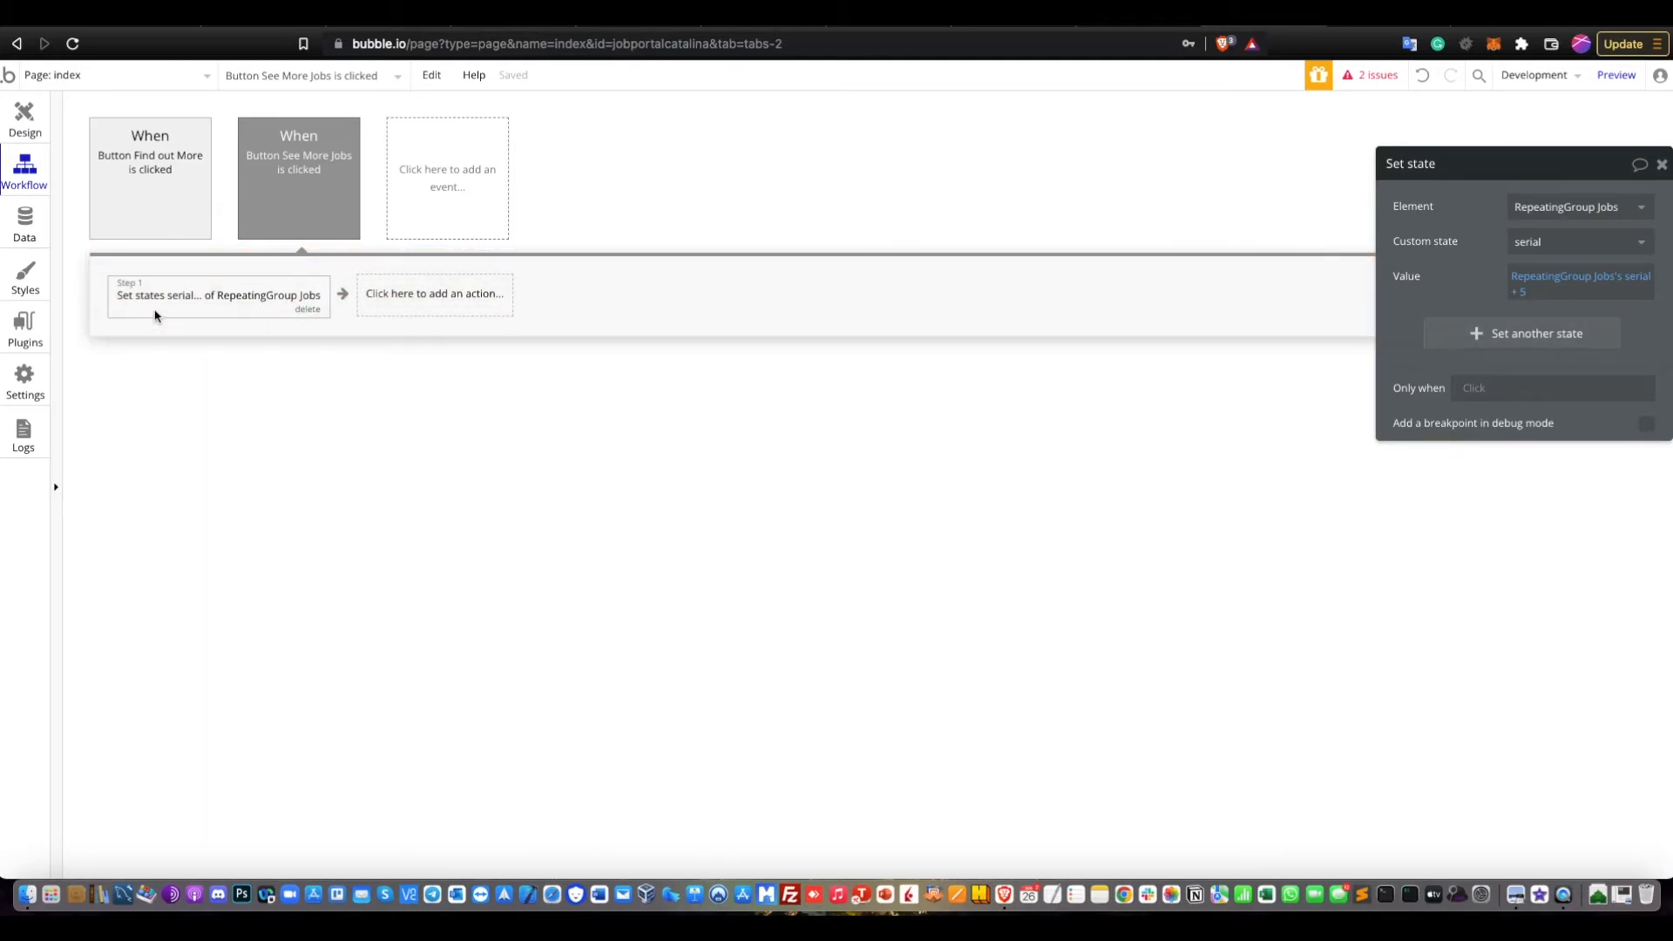
# Reselect RepeatingGroup Jobs as the Set state action's element and review its serial custom state and value expression
pyautogui.click(1508, 202)
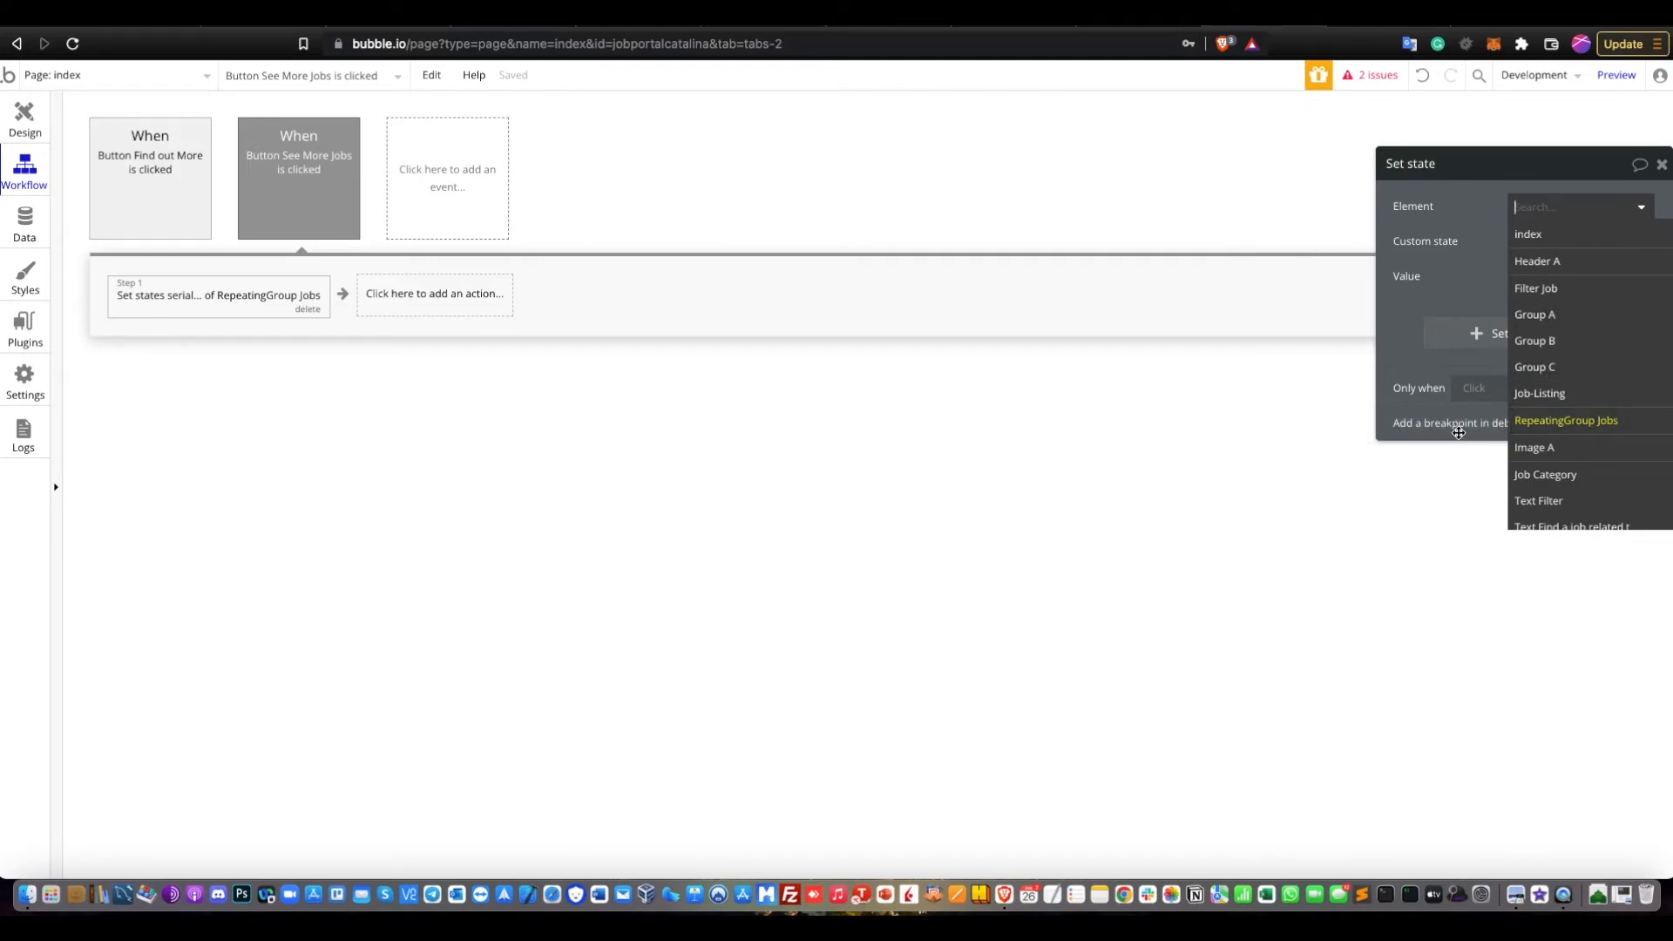
pyautogui.click(1532, 423)
pyautogui.click(1516, 242)
pyautogui.click(1525, 268)
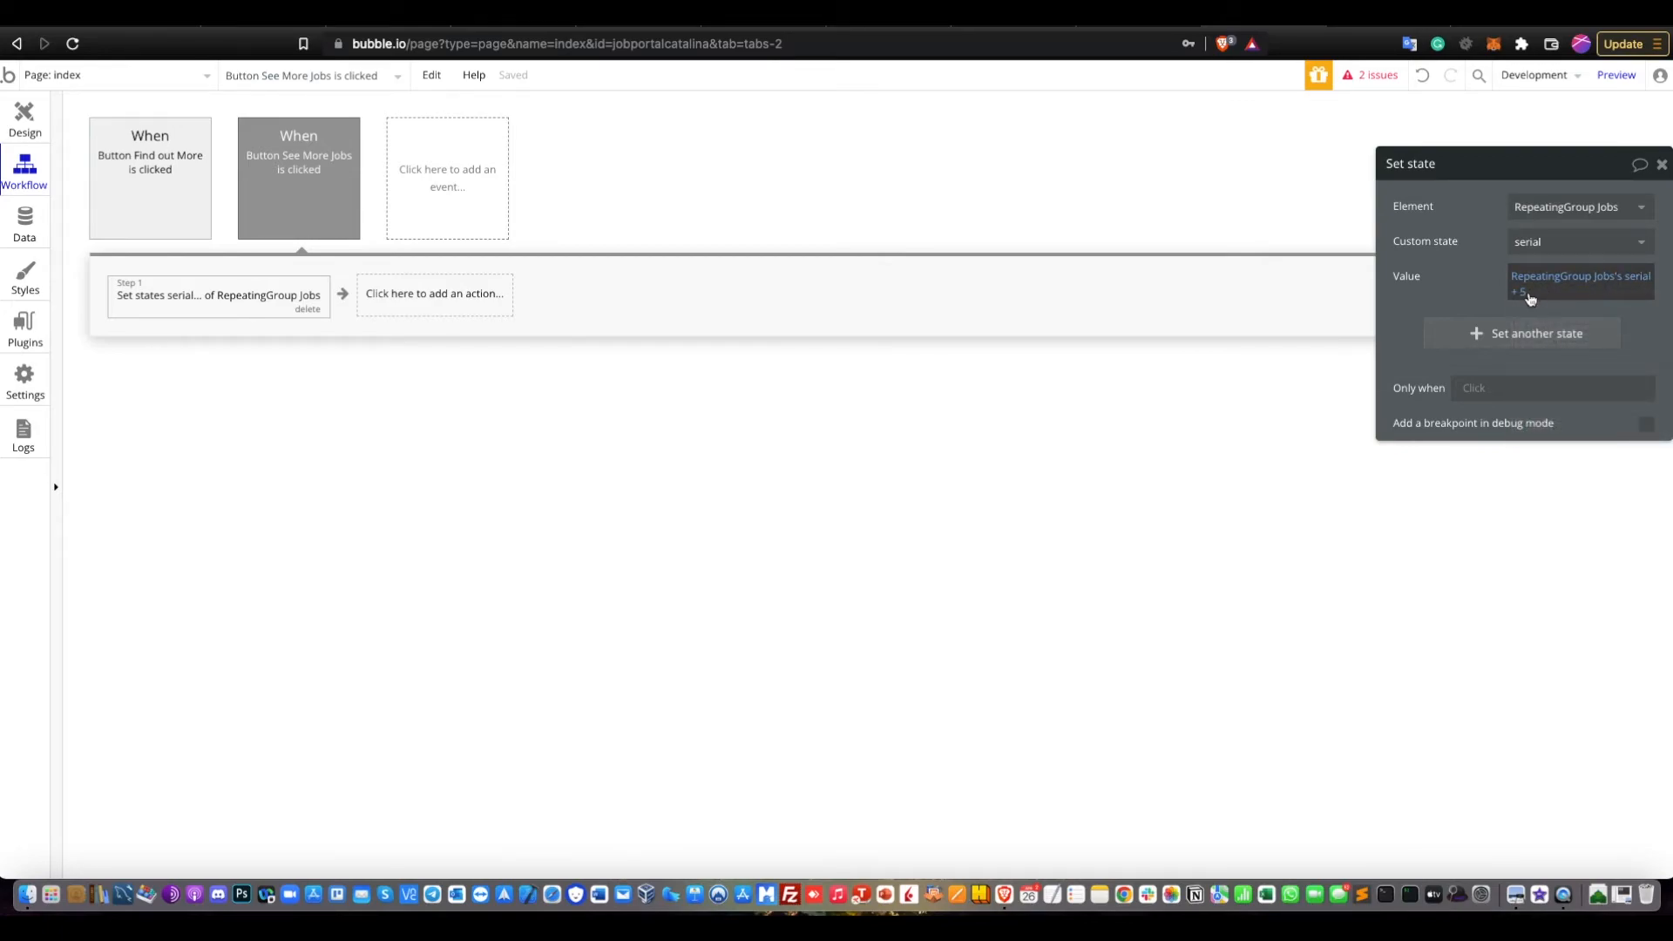
# Open the Find out More button's workflow from the page design and inspect its Go to page job_posting action's destination and data to send
pyautogui.click(24, 131)
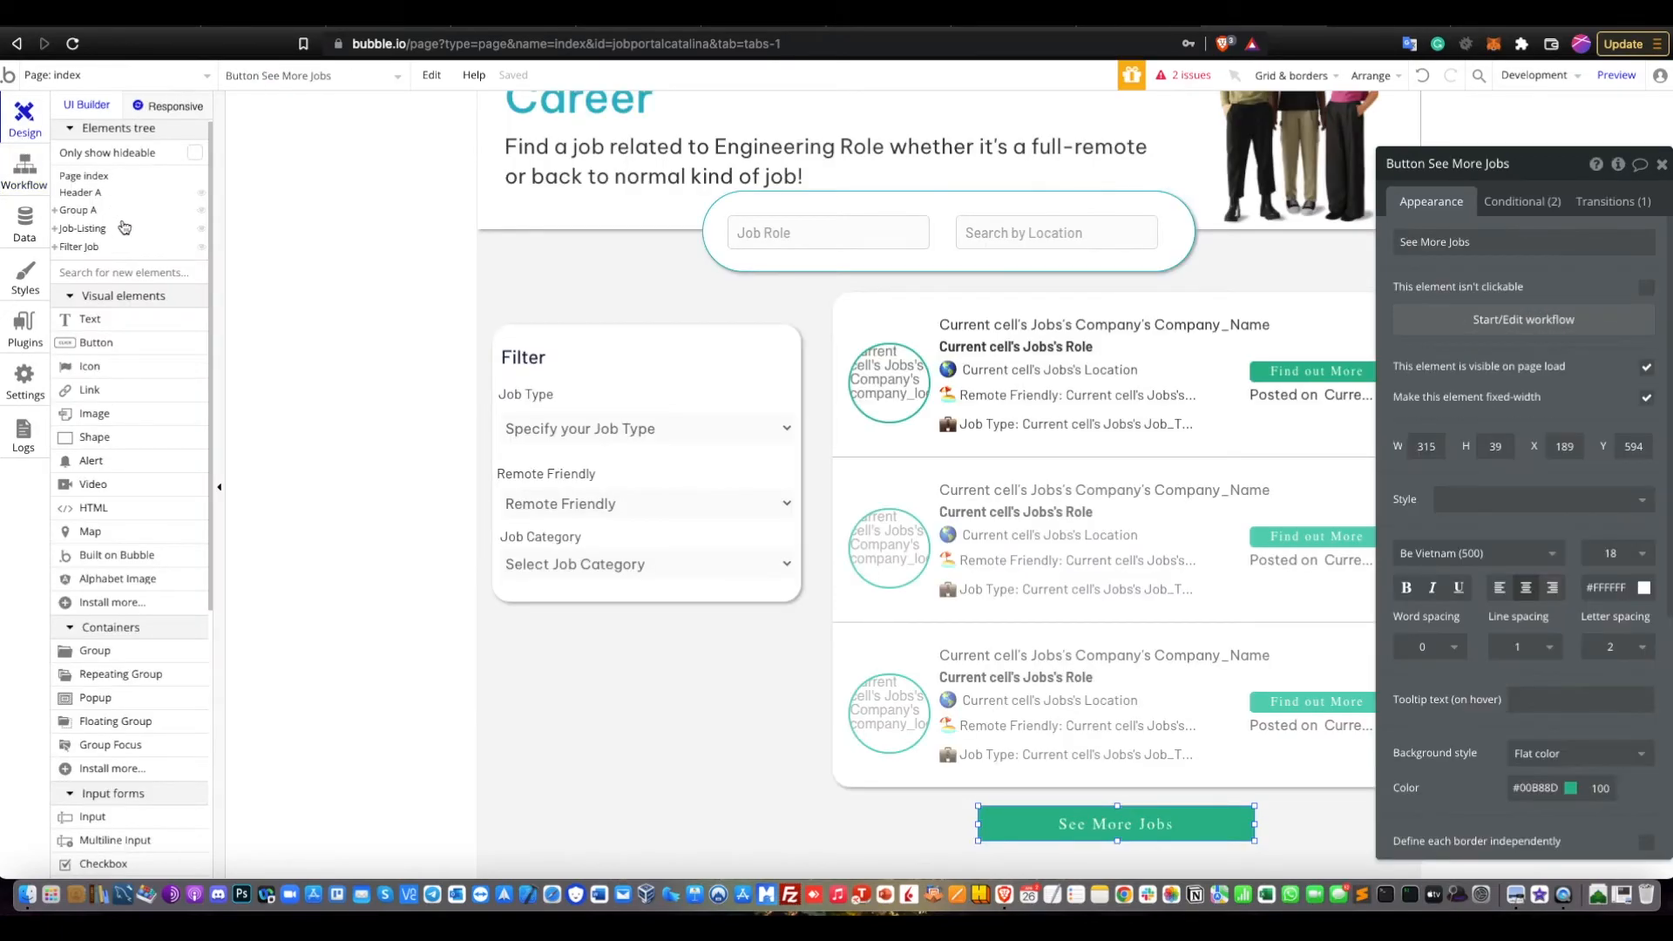
pyautogui.click(1270, 372)
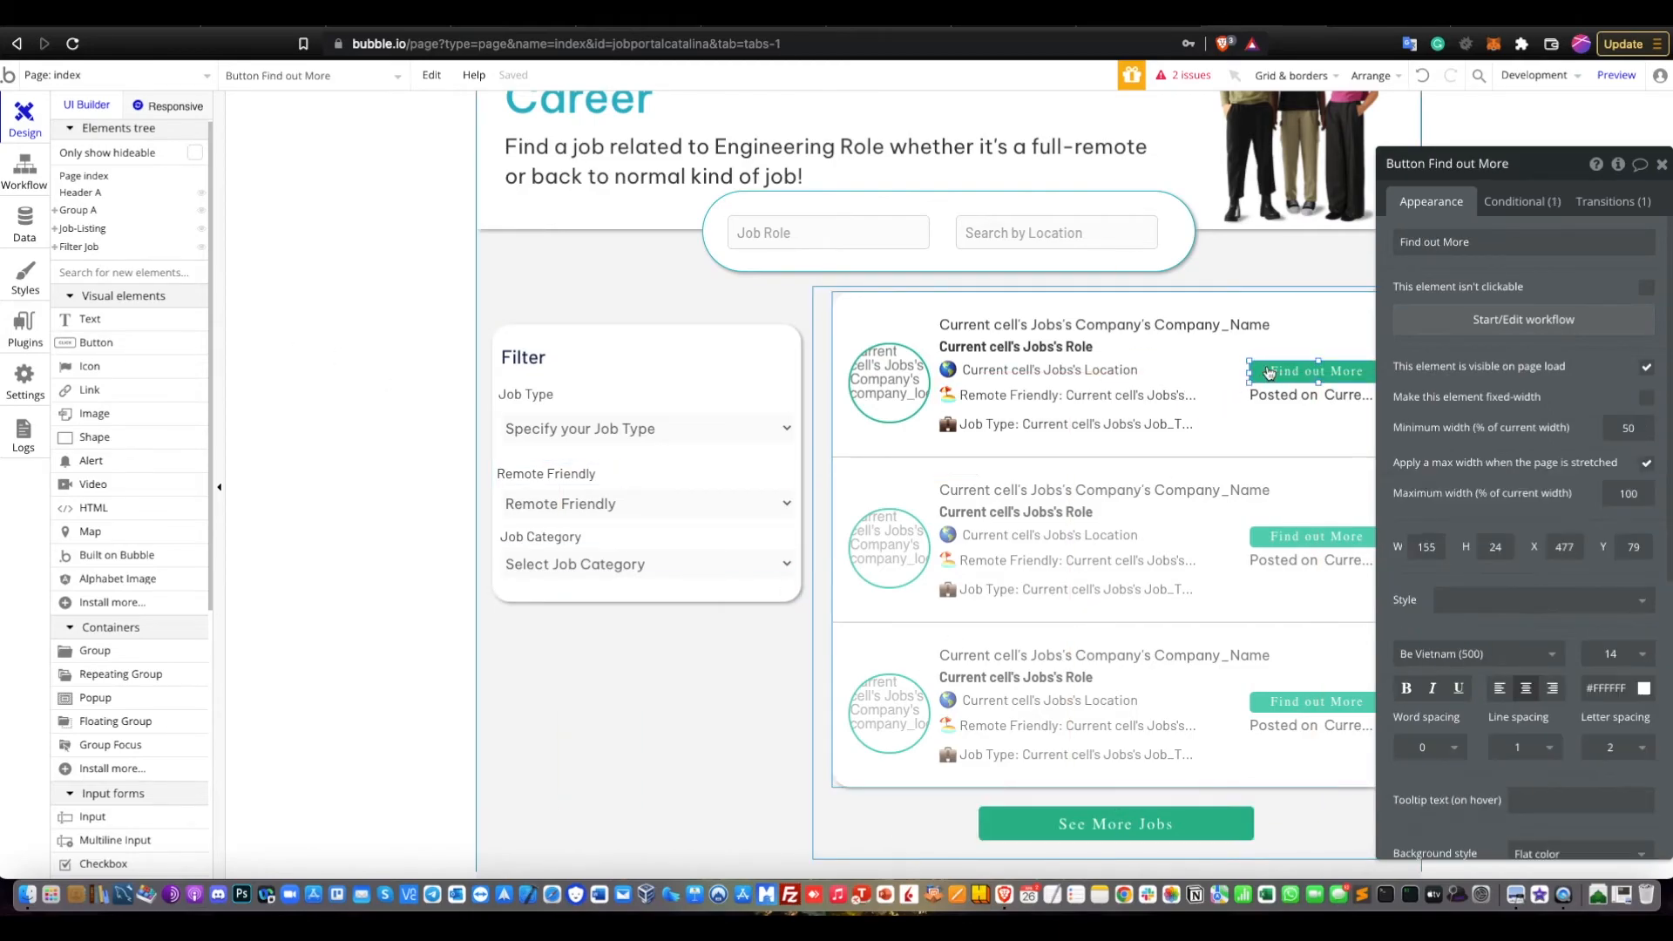
pyautogui.click(1400, 329)
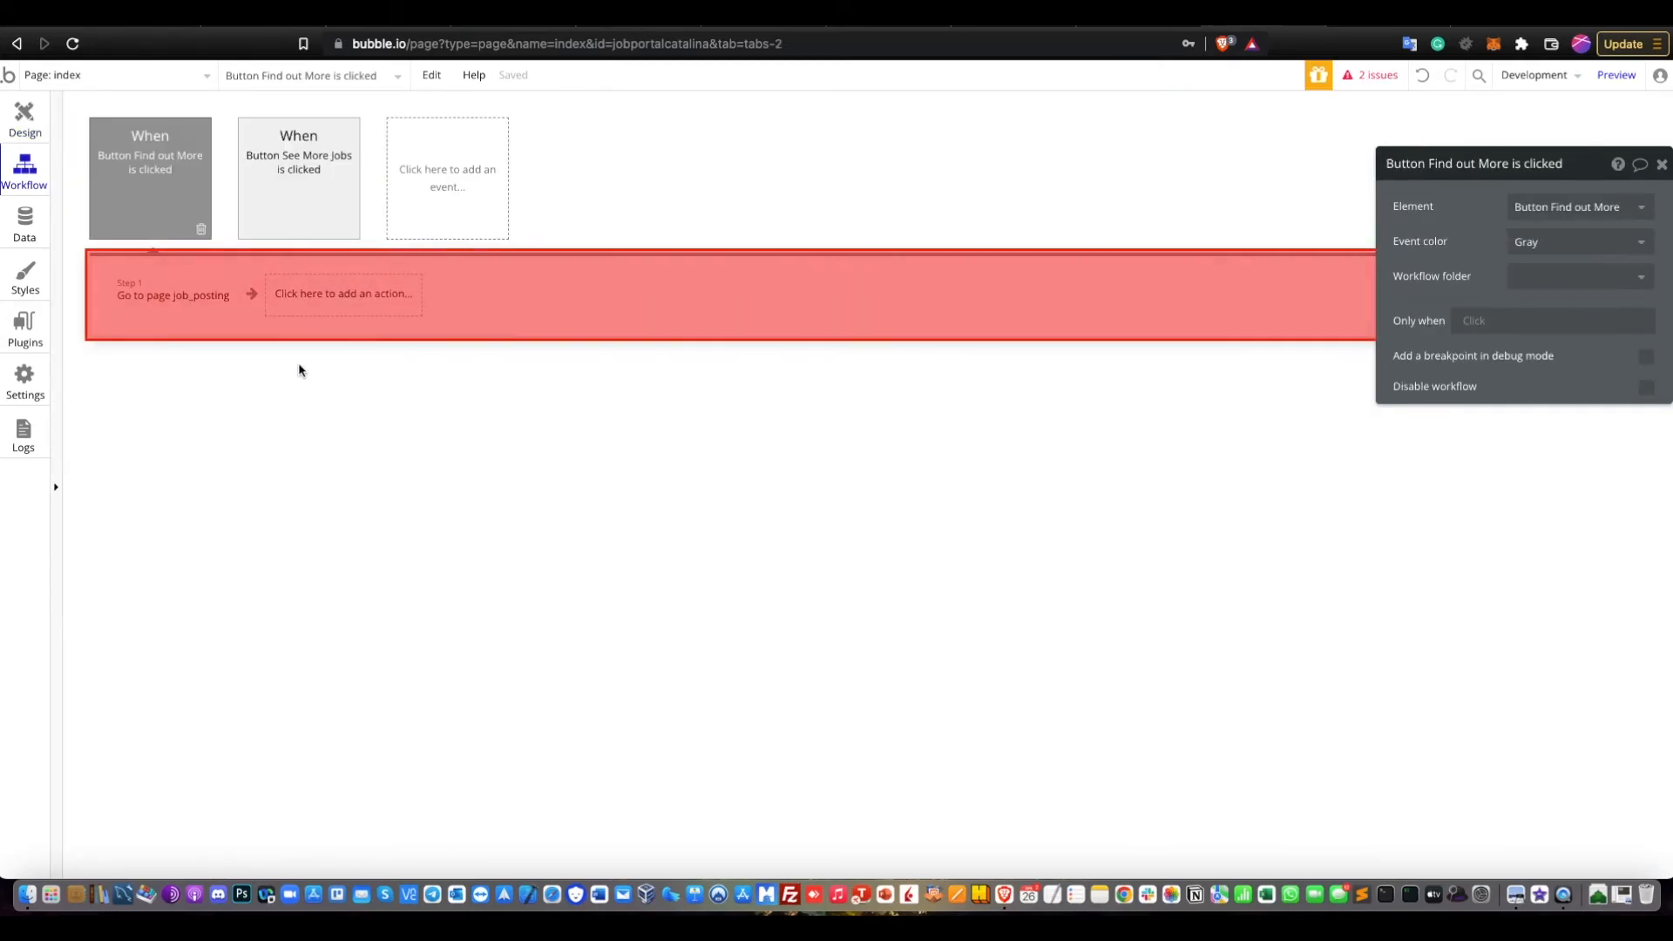
pyautogui.click(174, 306)
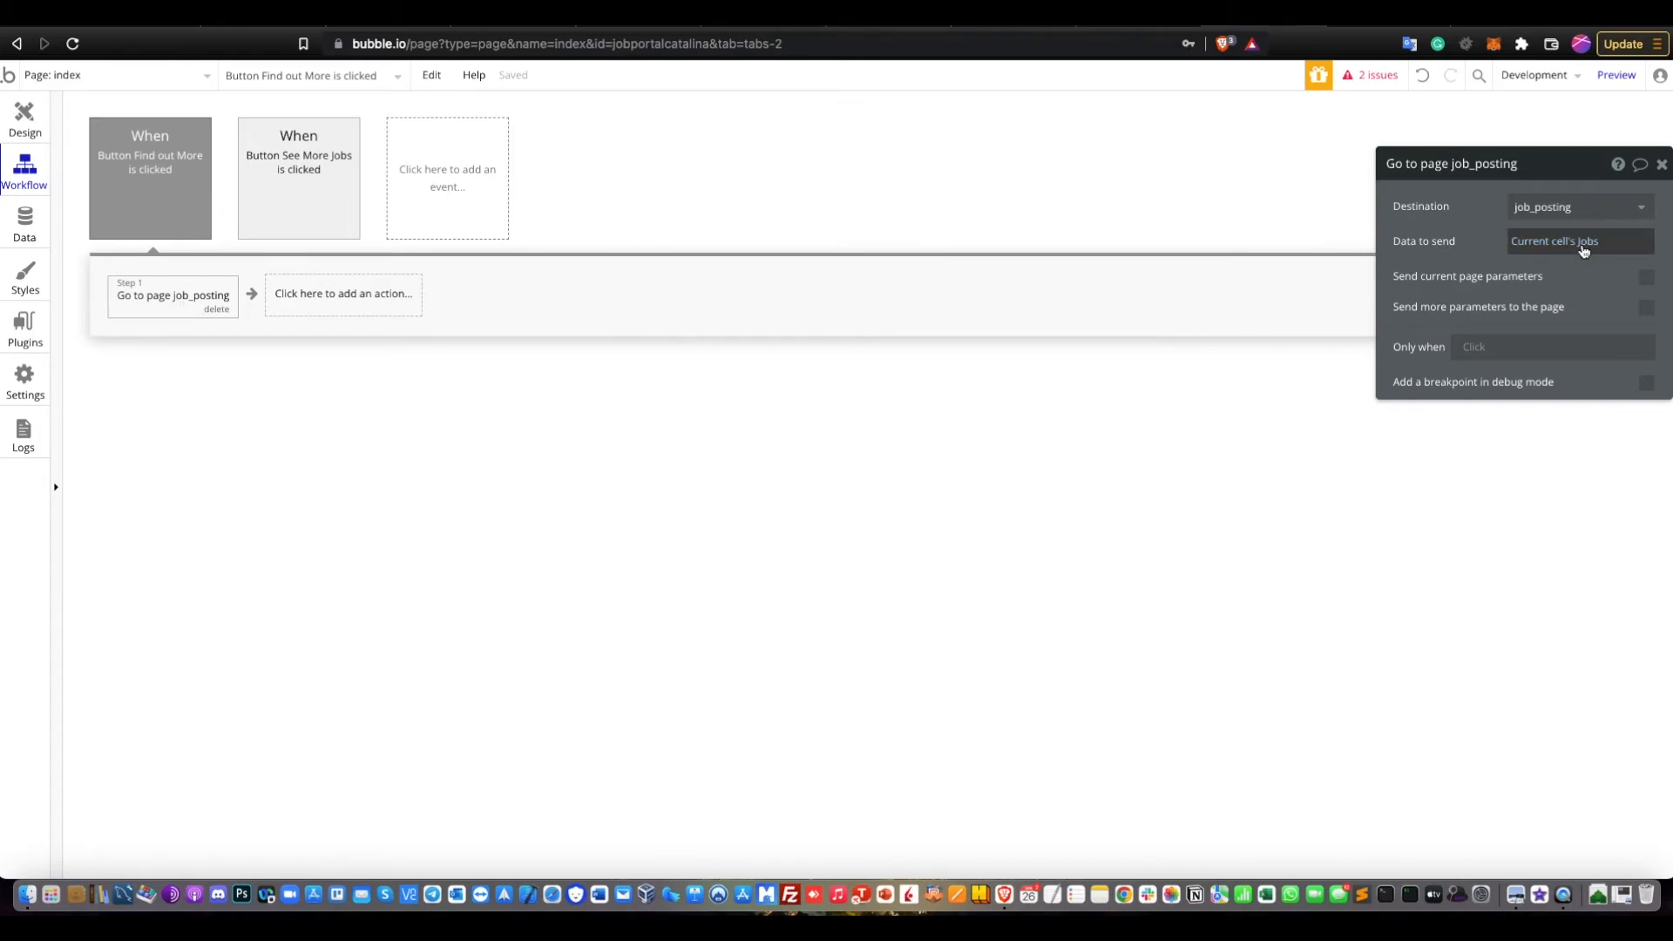
pyautogui.moveTo(1578, 250)
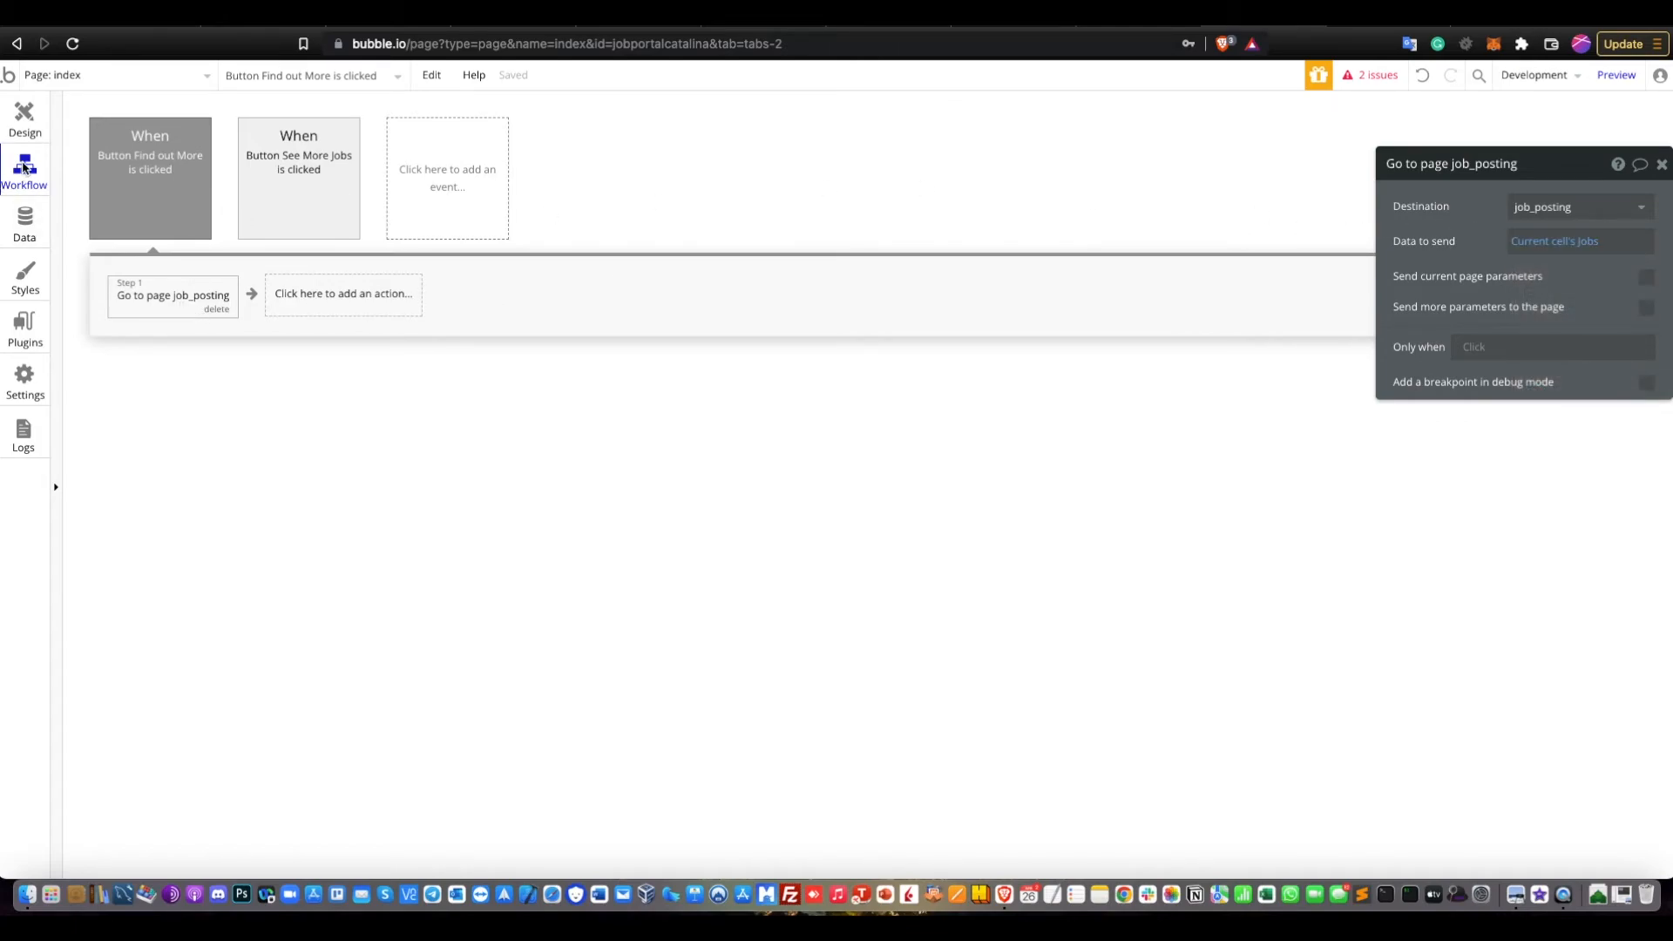
# Return to the index page design, then switch to the running job portal in the browser
pyautogui.click(24, 122)
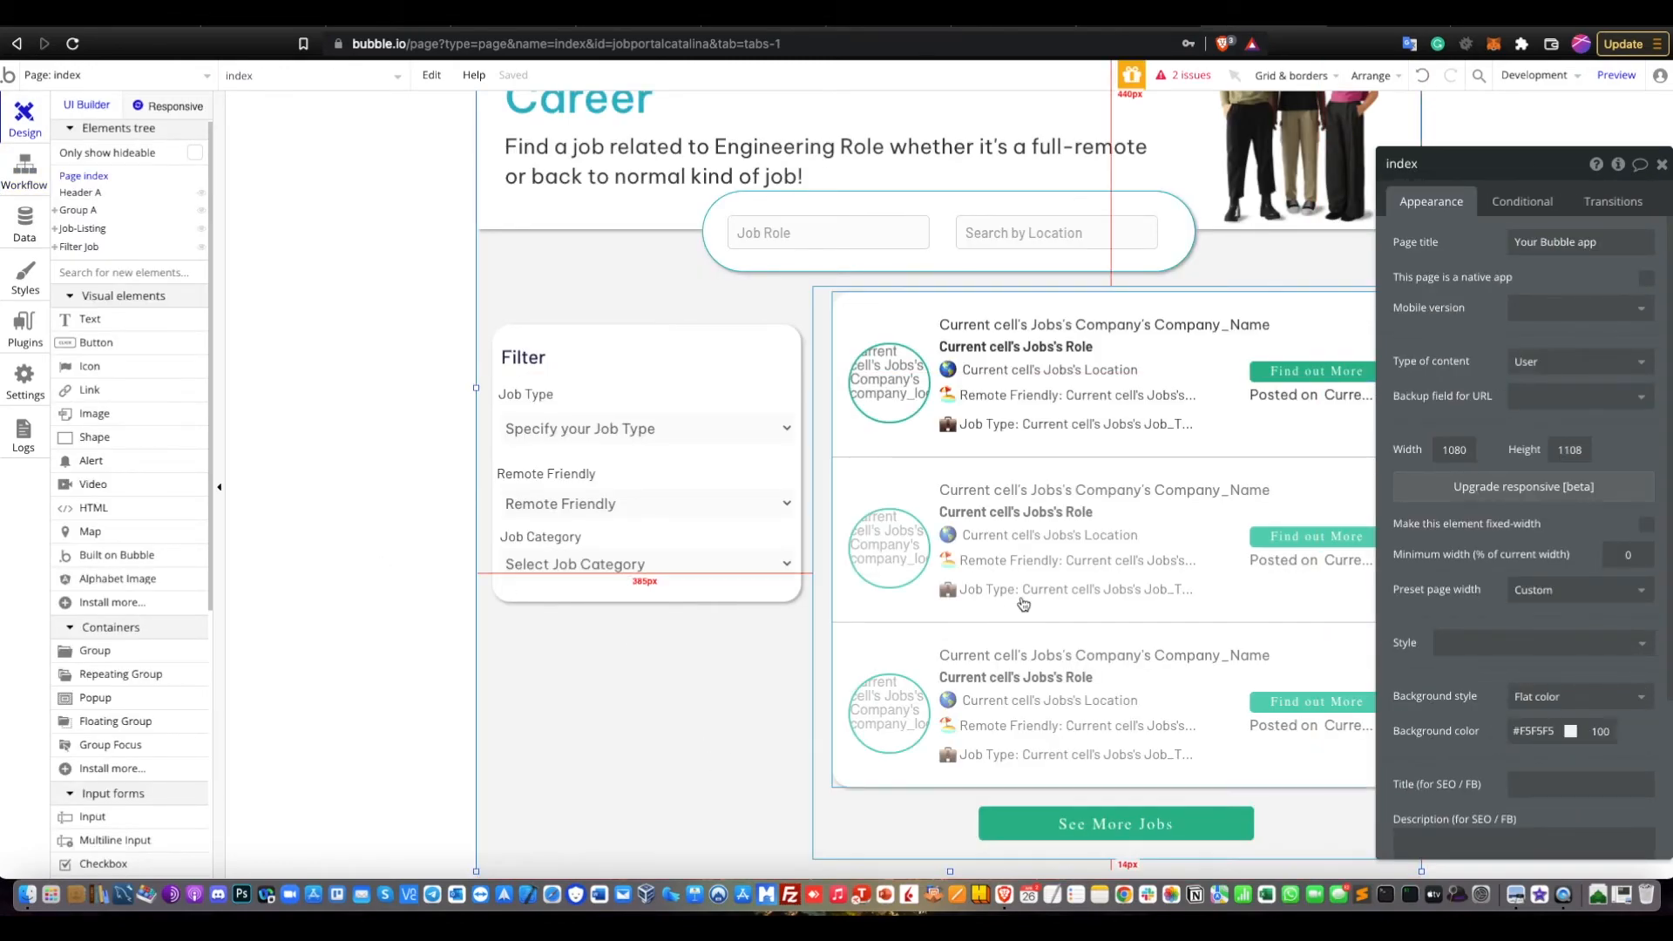
pyautogui.click(1418, 23)
pyautogui.click(529, 90)
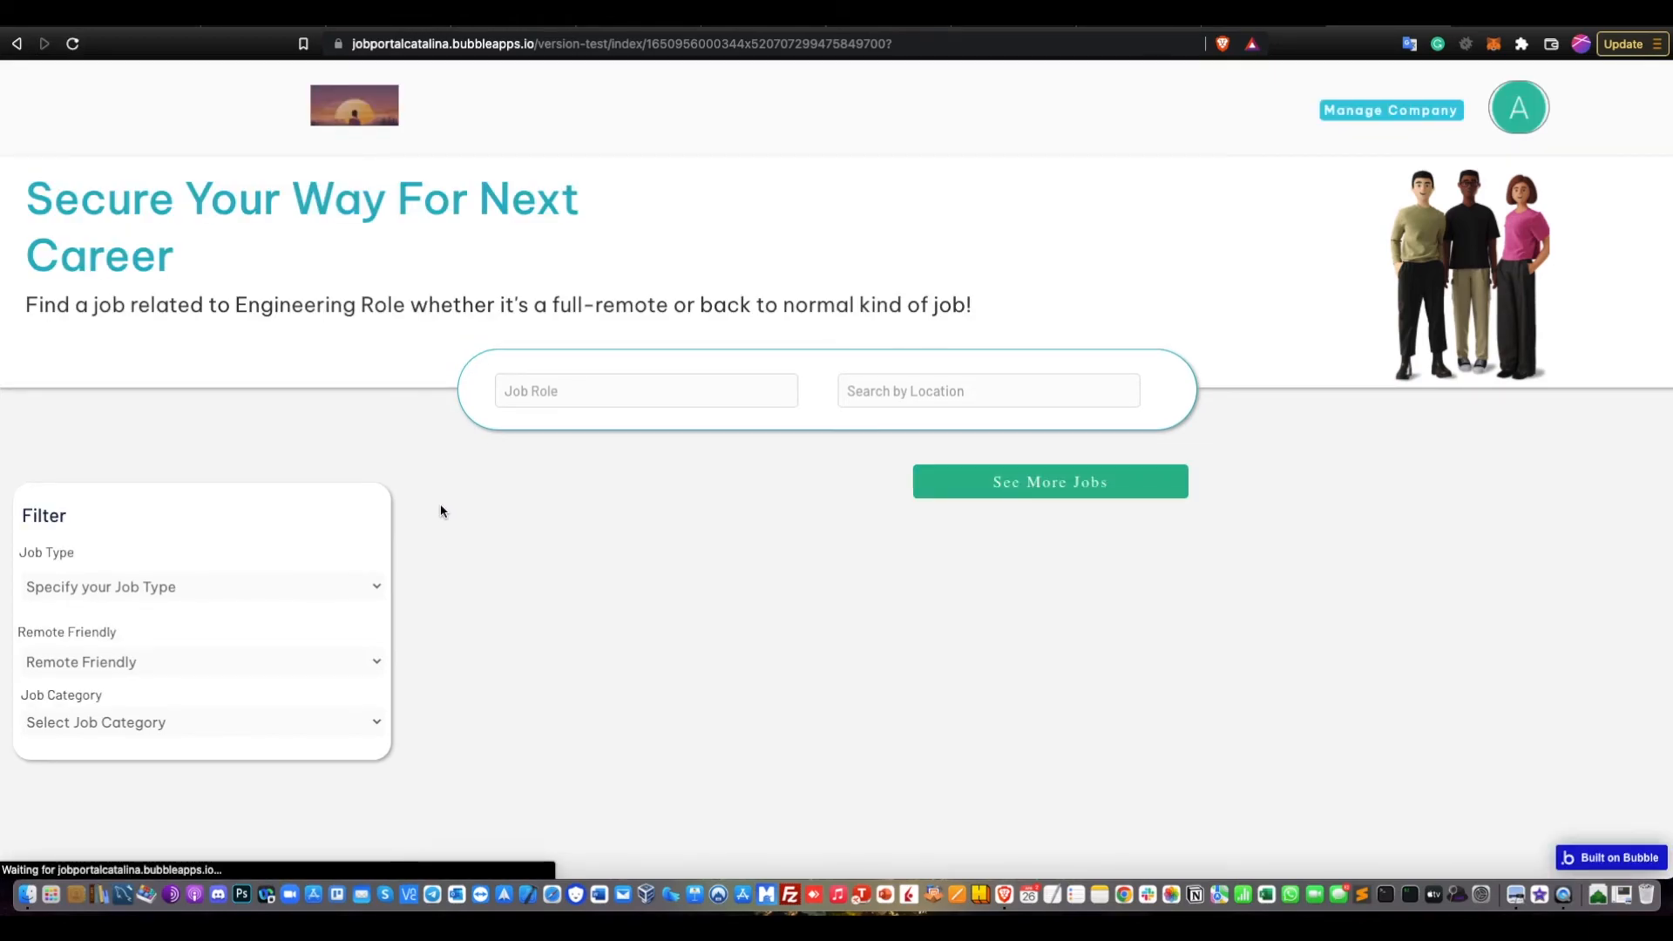
# Test the Job Role search with NFT and with 3D, then clear the field
pyautogui.click(632, 398)
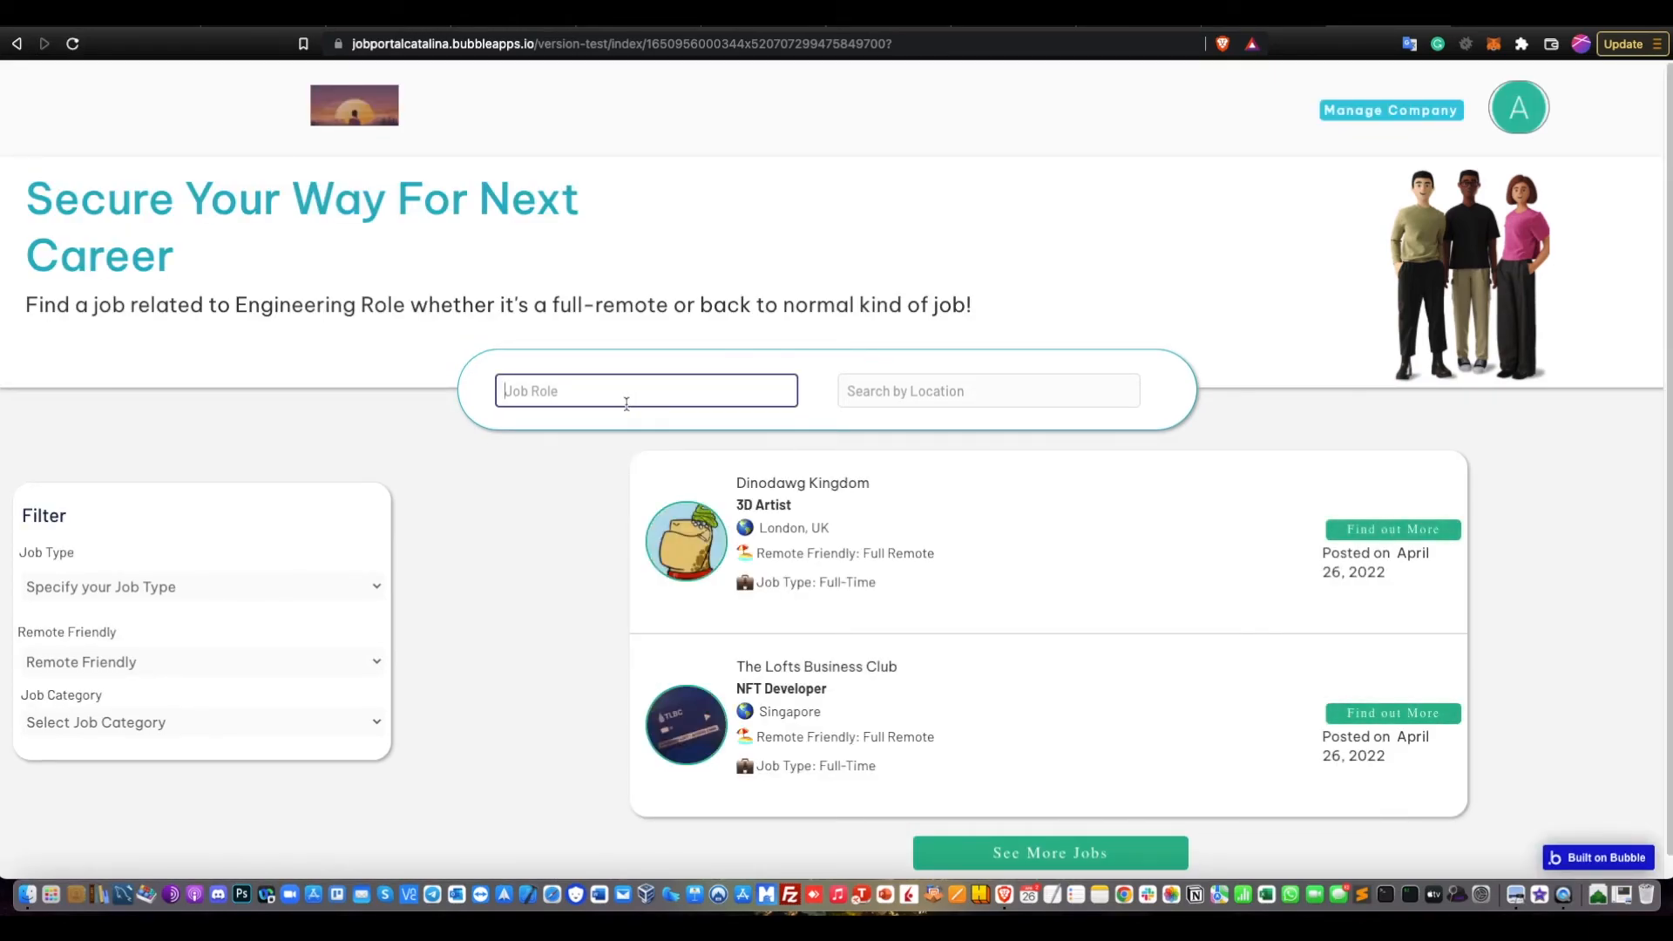
pyautogui.write('NFT')
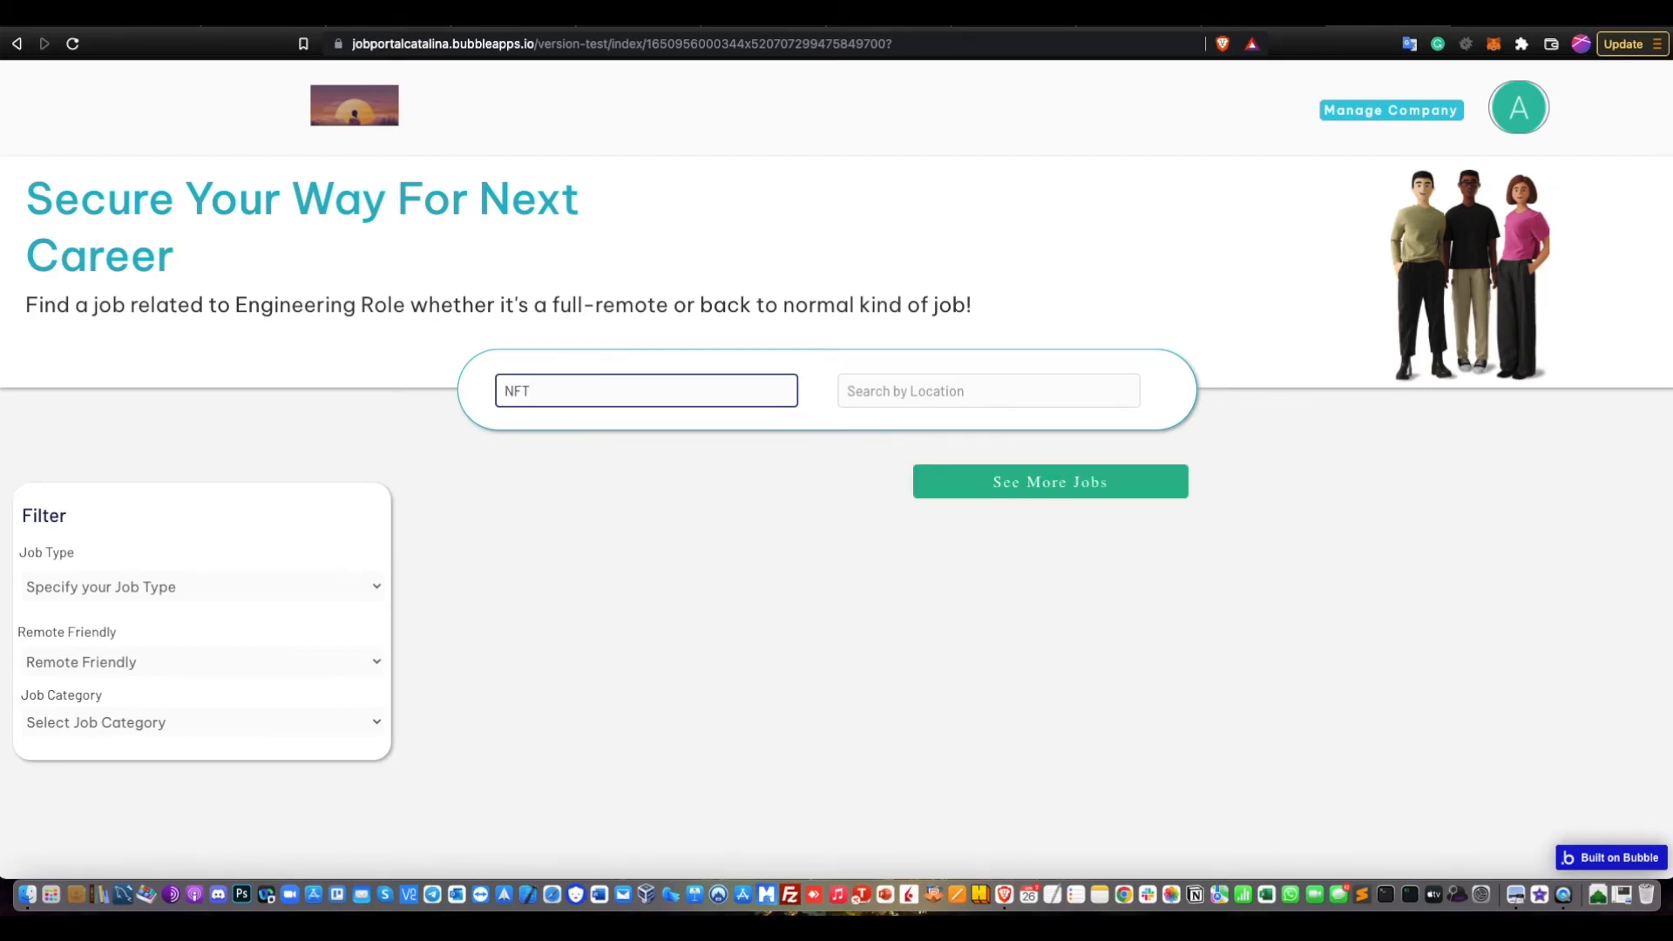
pyautogui.moveTo(627, 402); pyautogui.dragTo(464, 366)
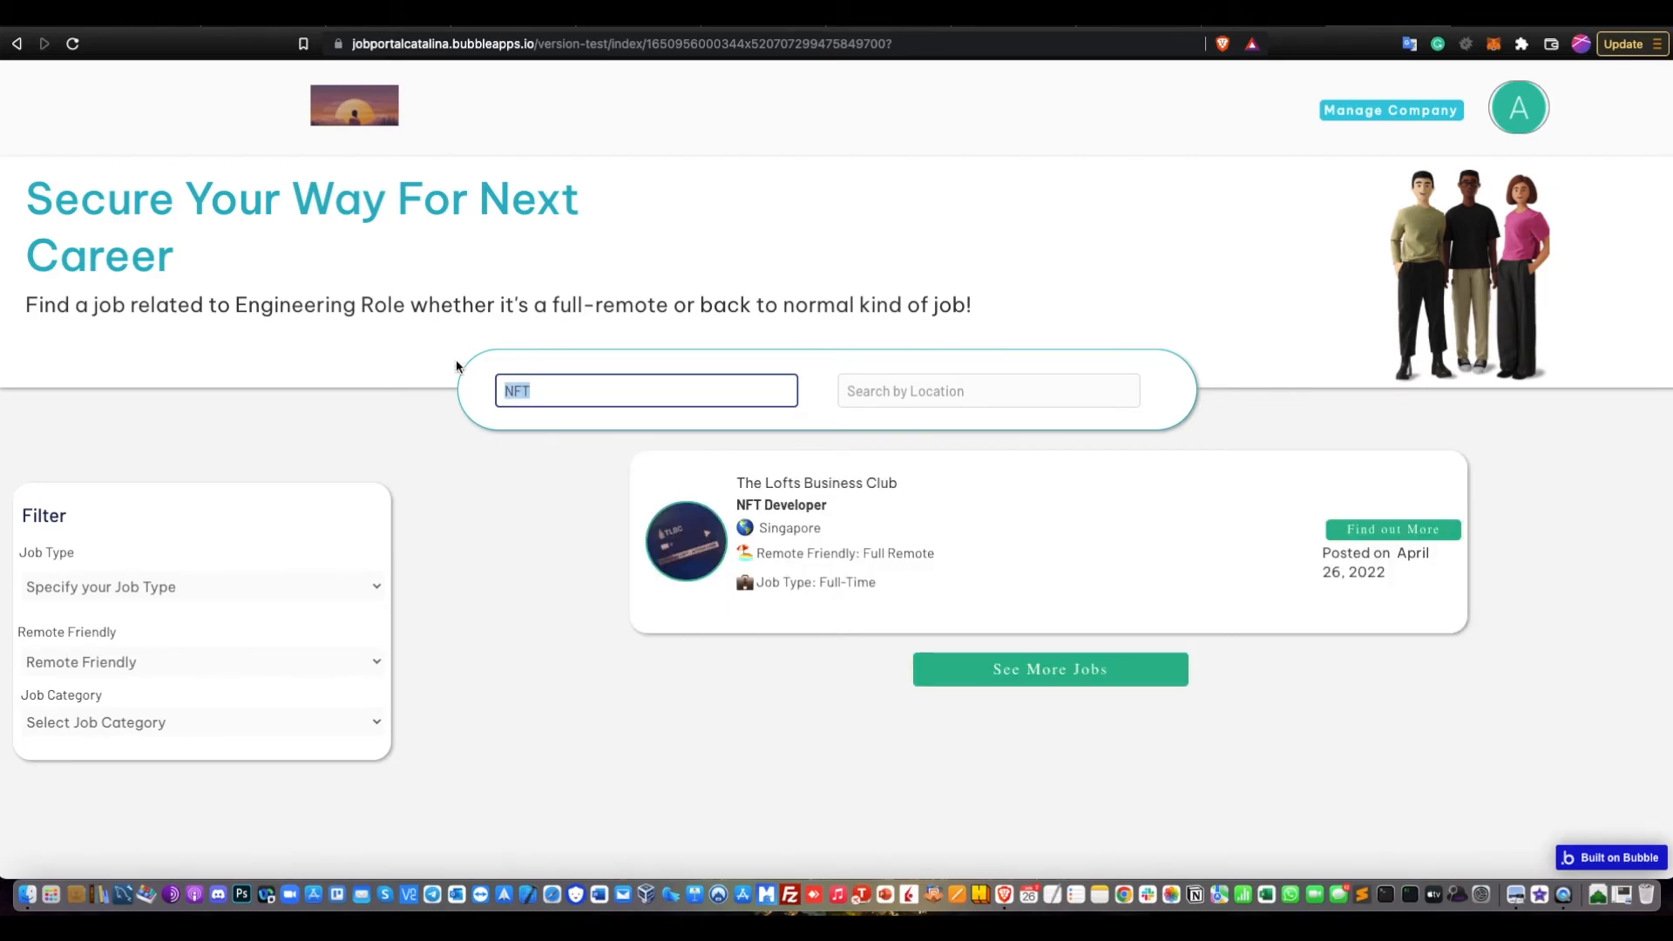
pyautogui.press('BackSpace')
pyautogui.write('3D')
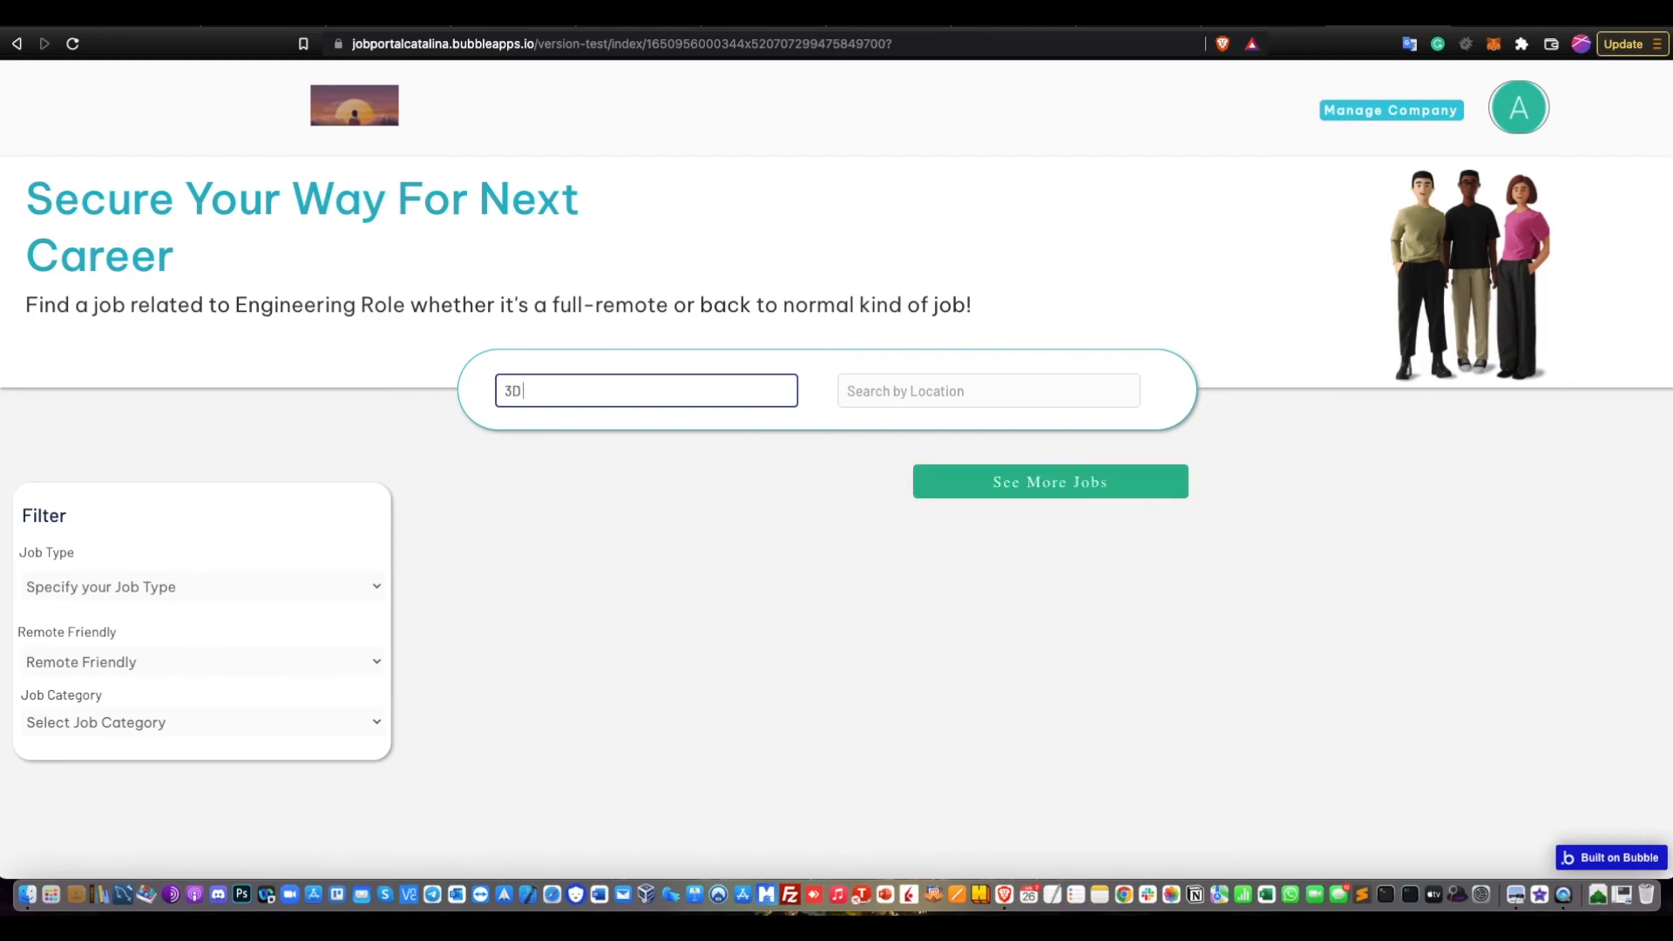
pyautogui.moveTo(524, 381); pyautogui.dragTo(494, 378)
pyautogui.press('BackSpace')
# Test the location search with London, then clear the field
pyautogui.click(874, 393)
pyautogui.write('Lon')
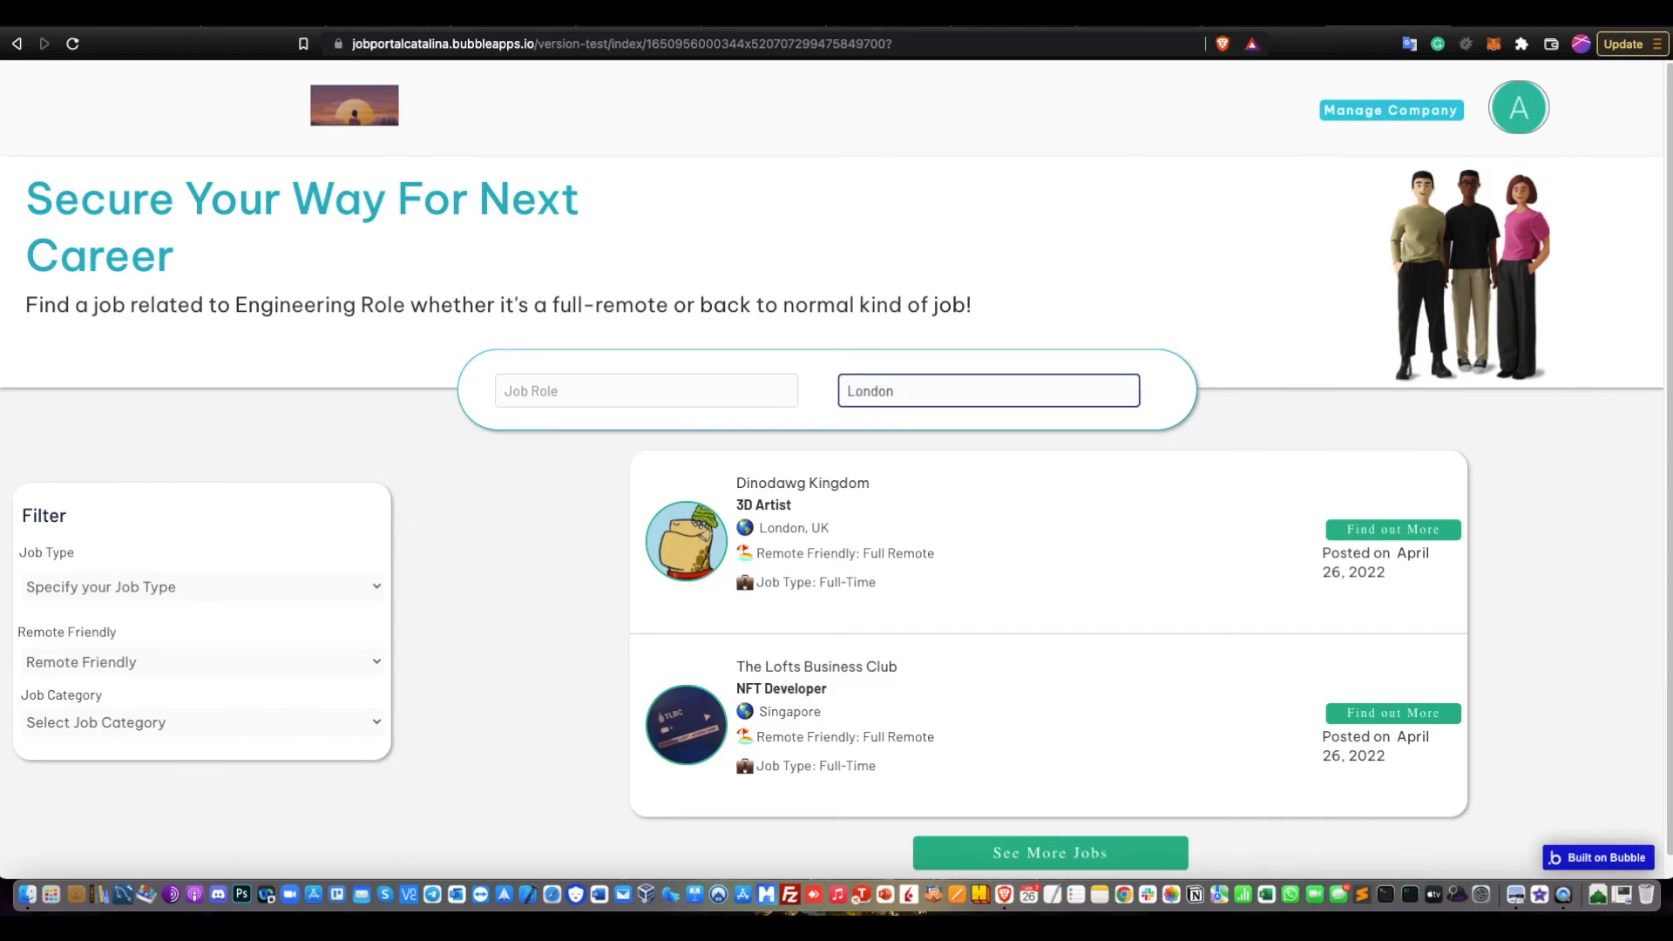
pyautogui.write('don')
pyautogui.doubleClick(888, 387)
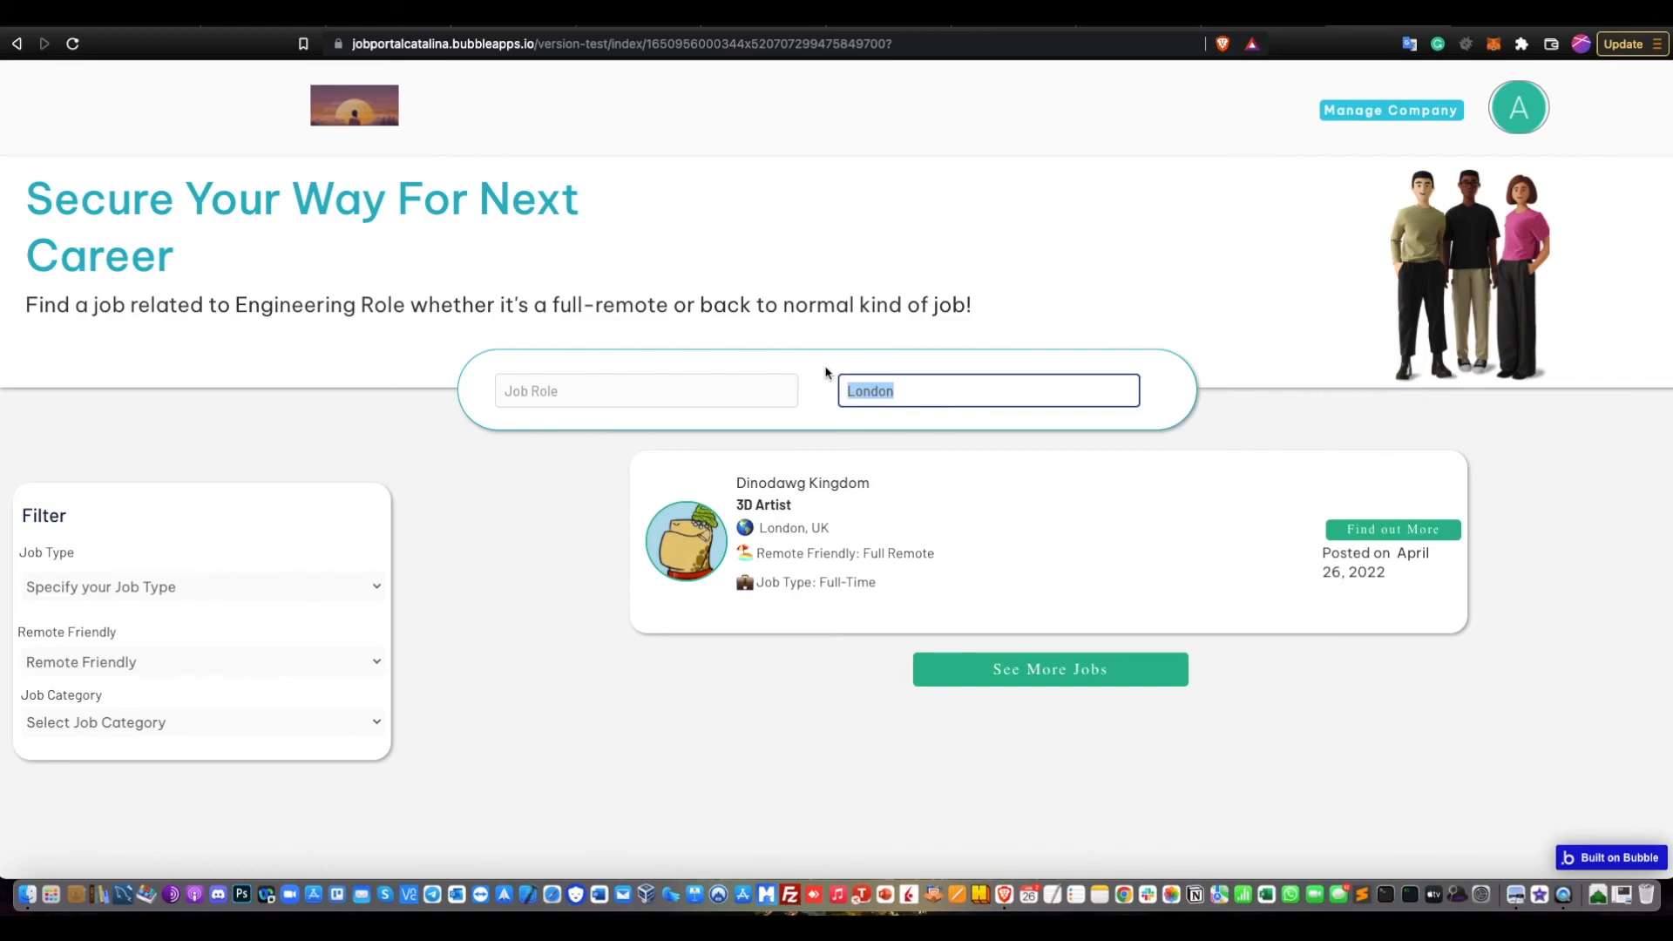
pyautogui.press('BackSpace')
pyautogui.click(594, 480)
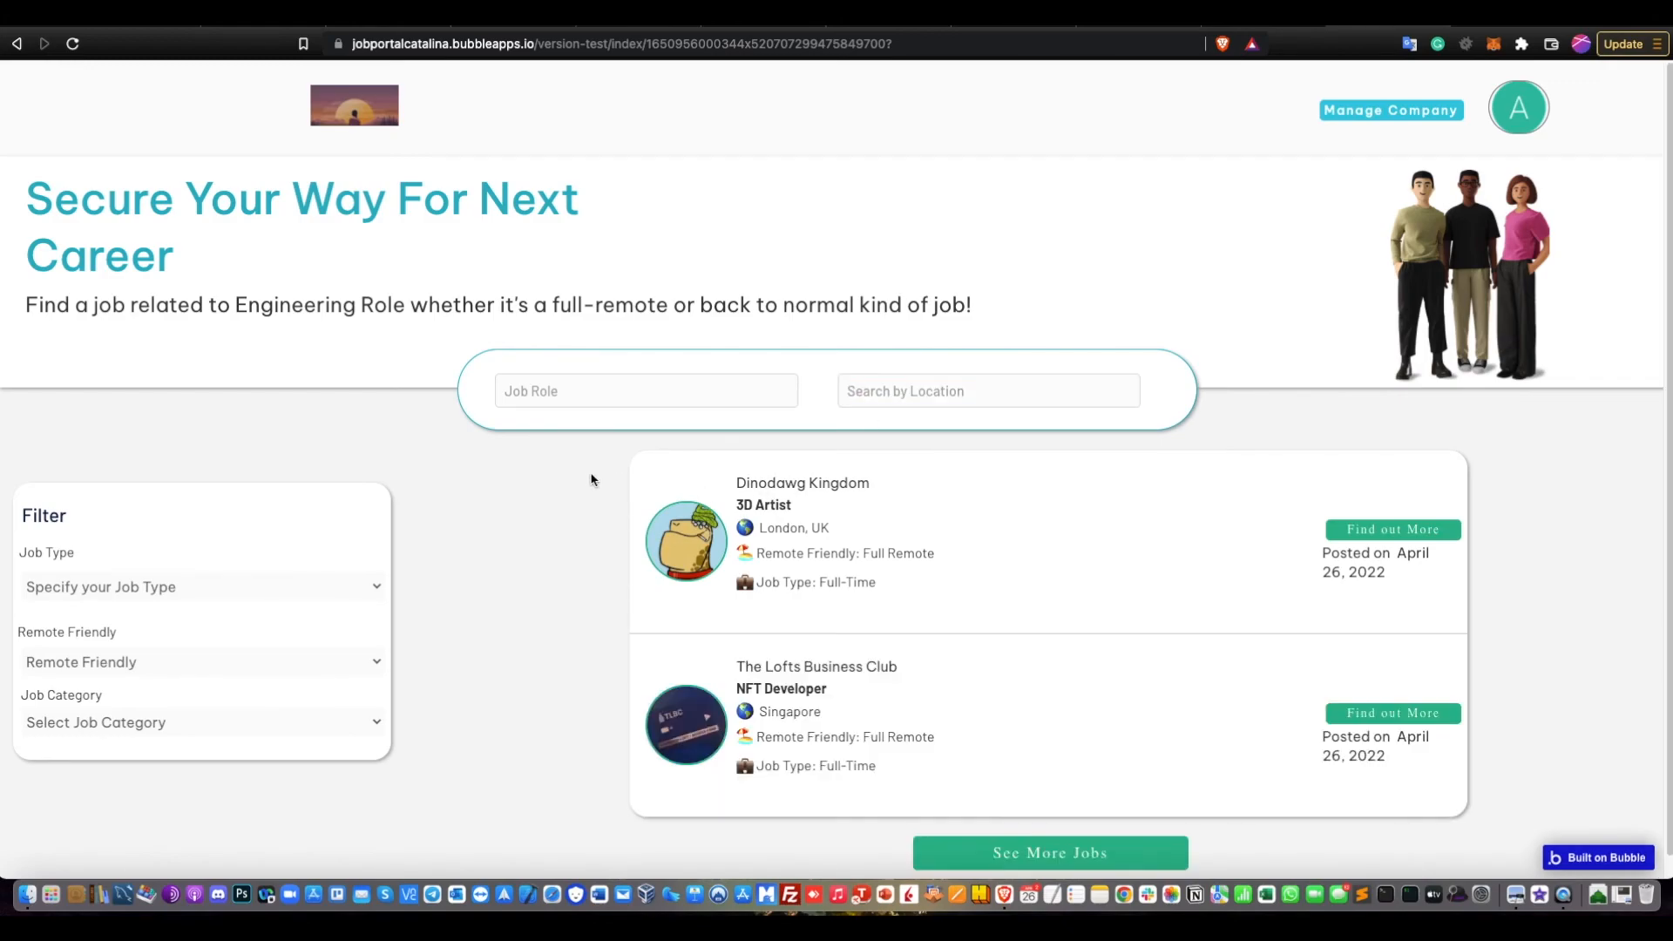
# Filter the job listings by the Product Management and UI/UX Design categories in turn, then reset the Job Category filter to blank
pyautogui.click(303, 722)
pyautogui.click(299, 743)
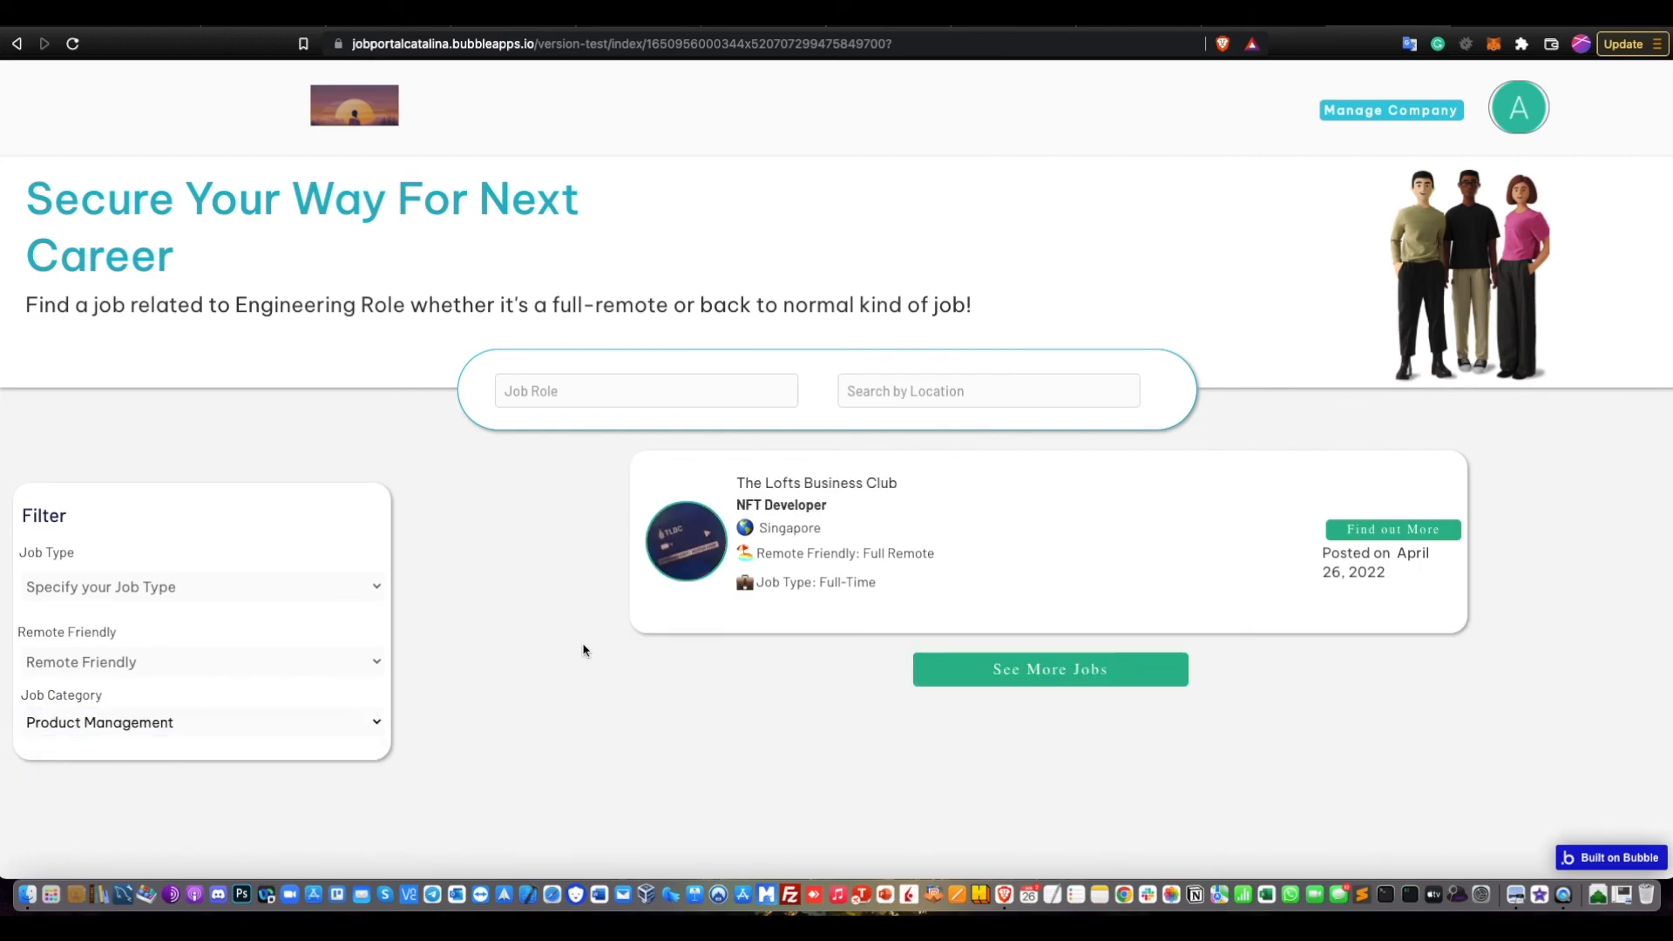
pyautogui.click(310, 721)
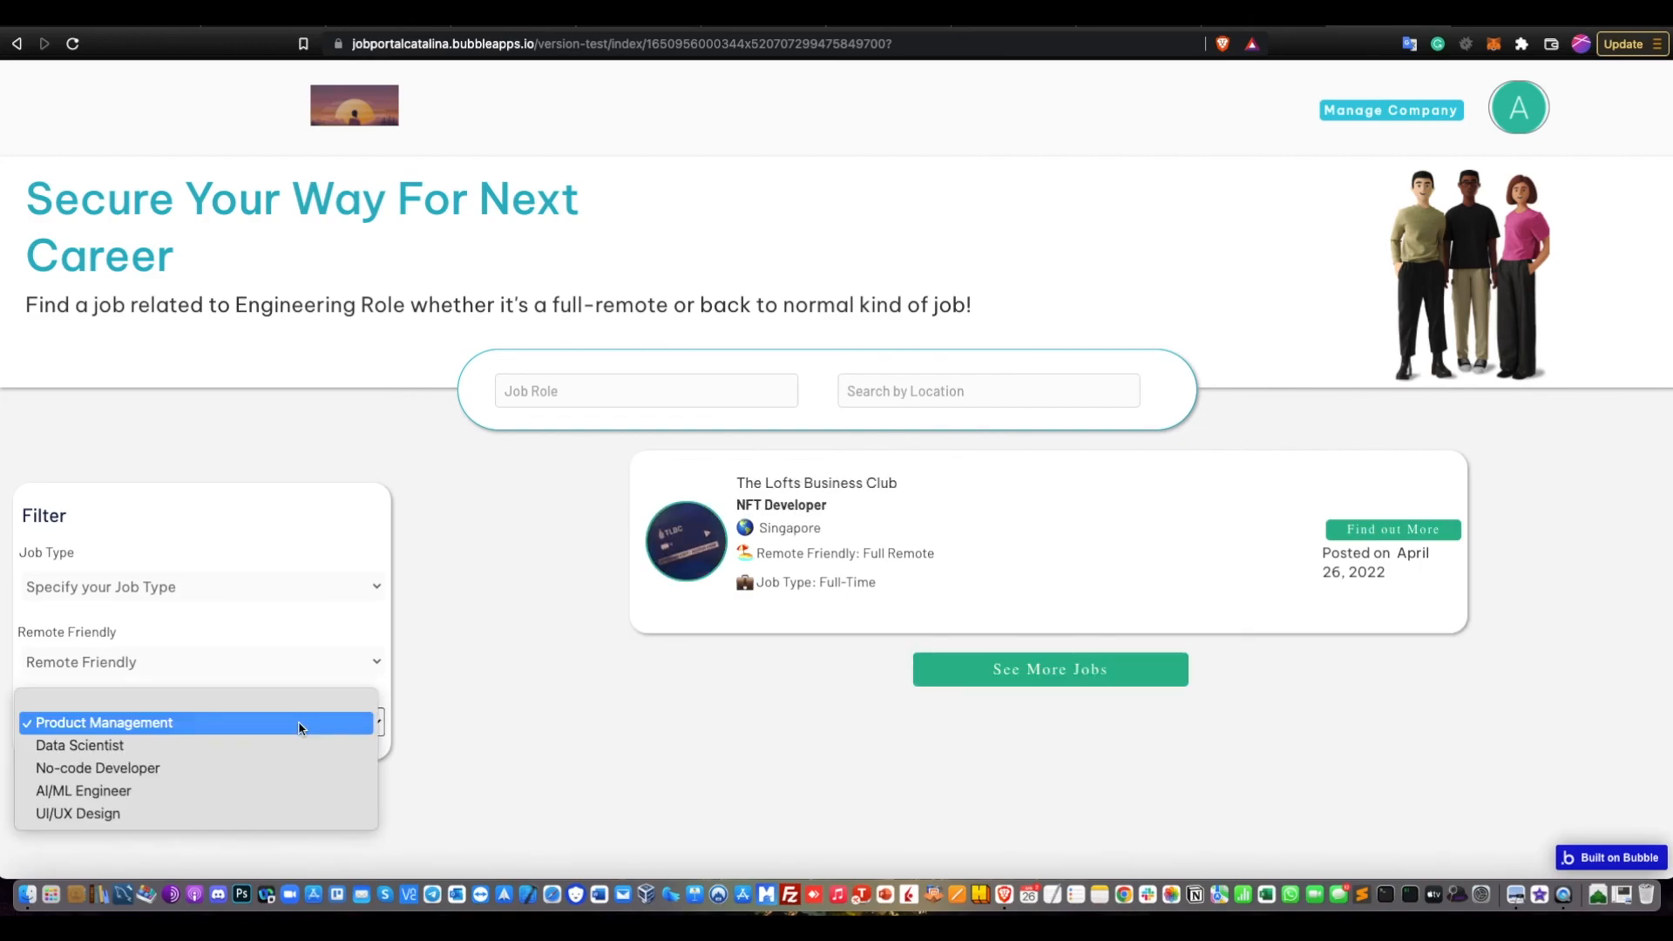
pyautogui.click(268, 809)
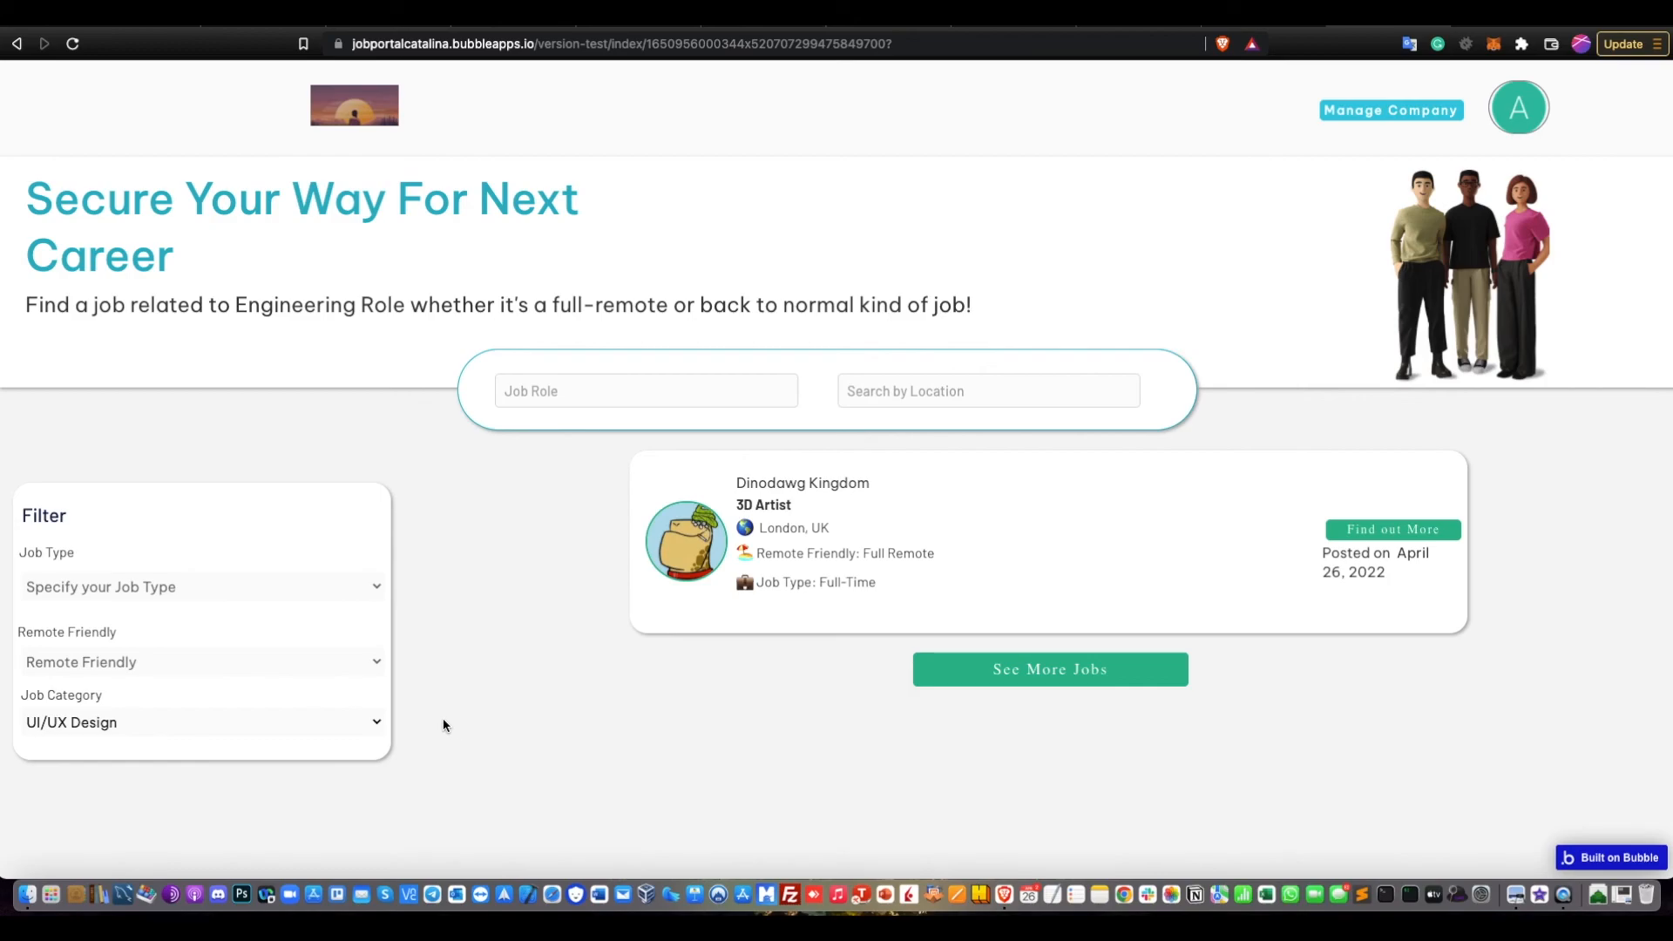
pyautogui.click(249, 720)
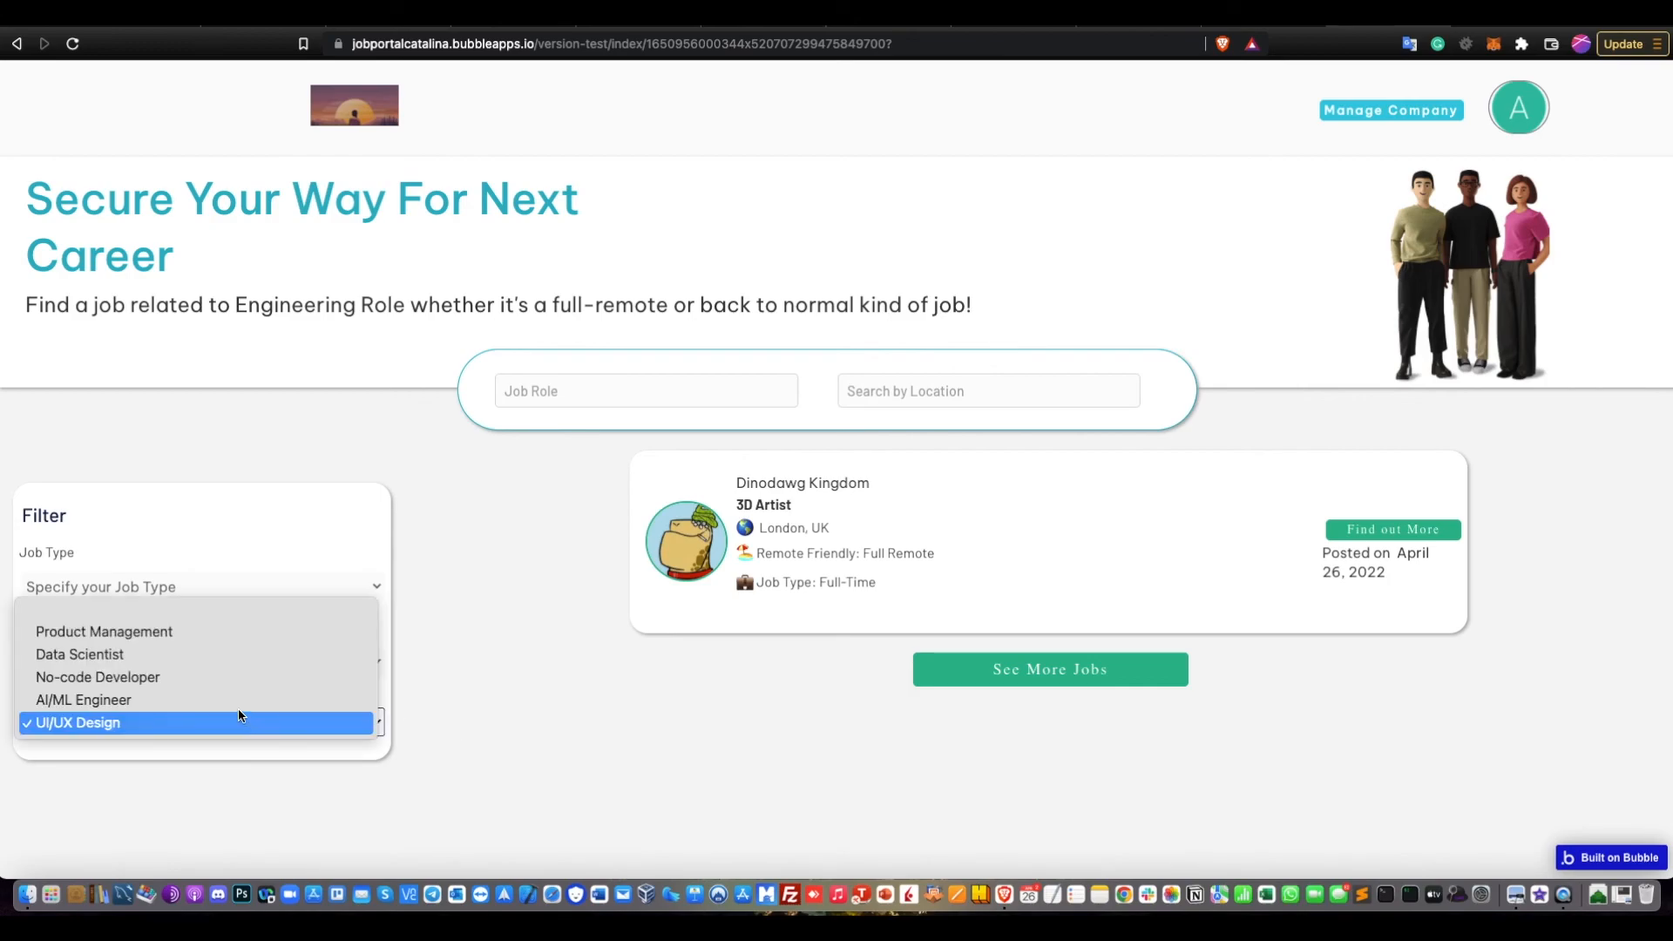
pyautogui.click(234, 609)
# Filter the job listings by Remote Friendly values Full Remote and No in turn, then reset the filter to blank
pyautogui.click(232, 653)
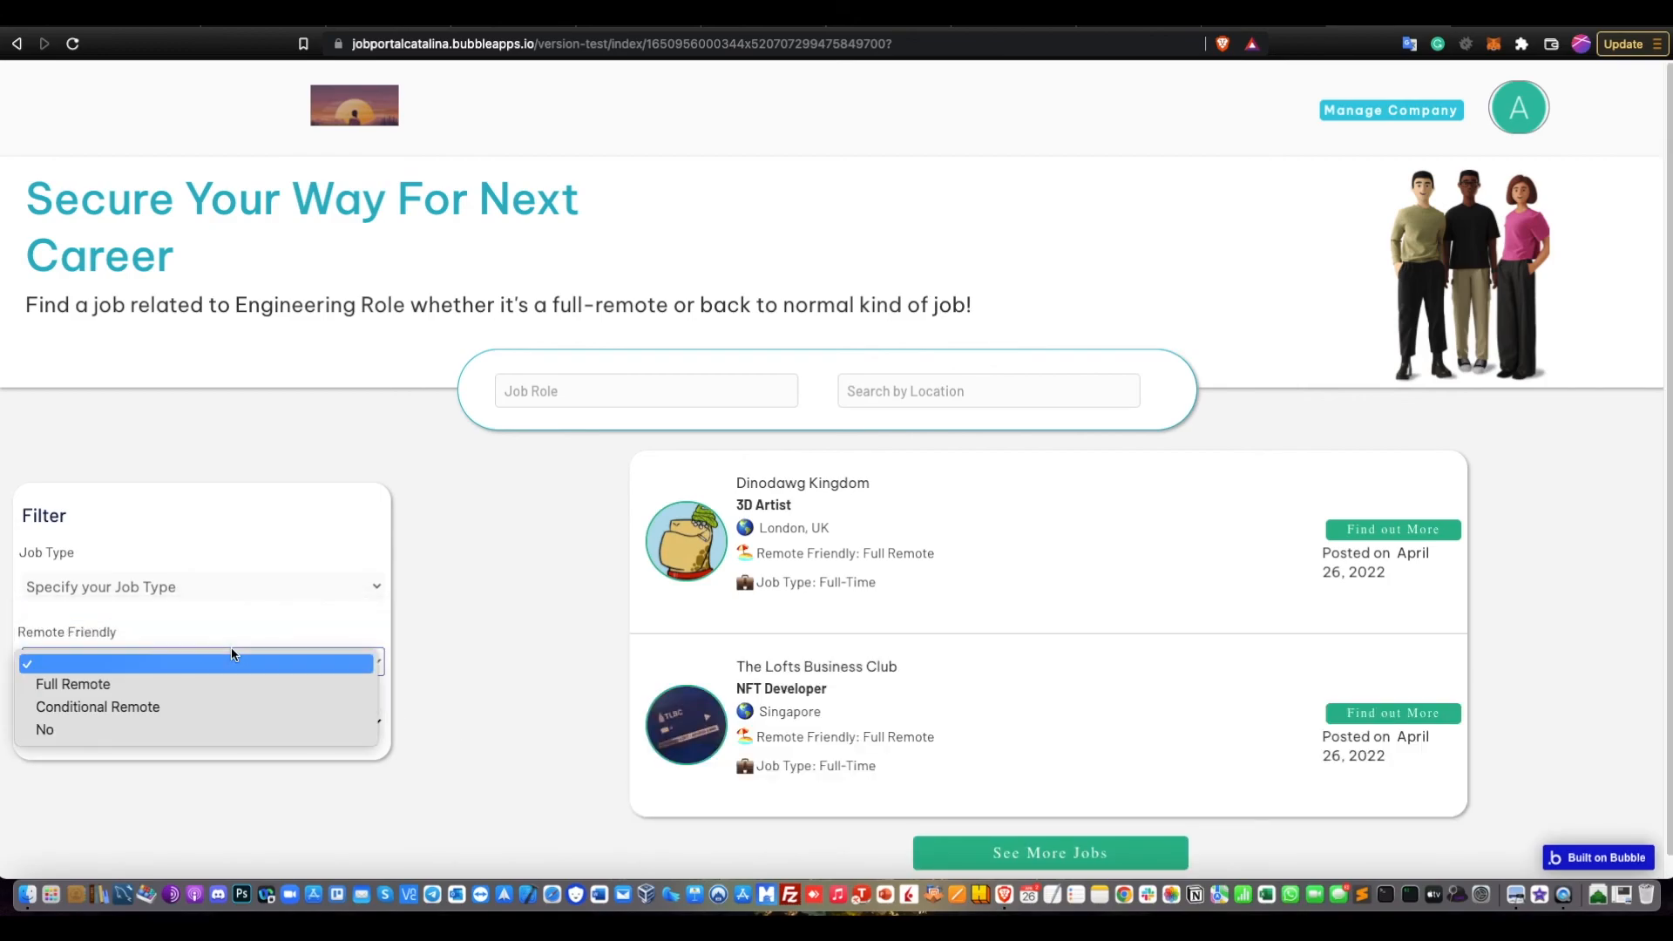
pyautogui.click(232, 683)
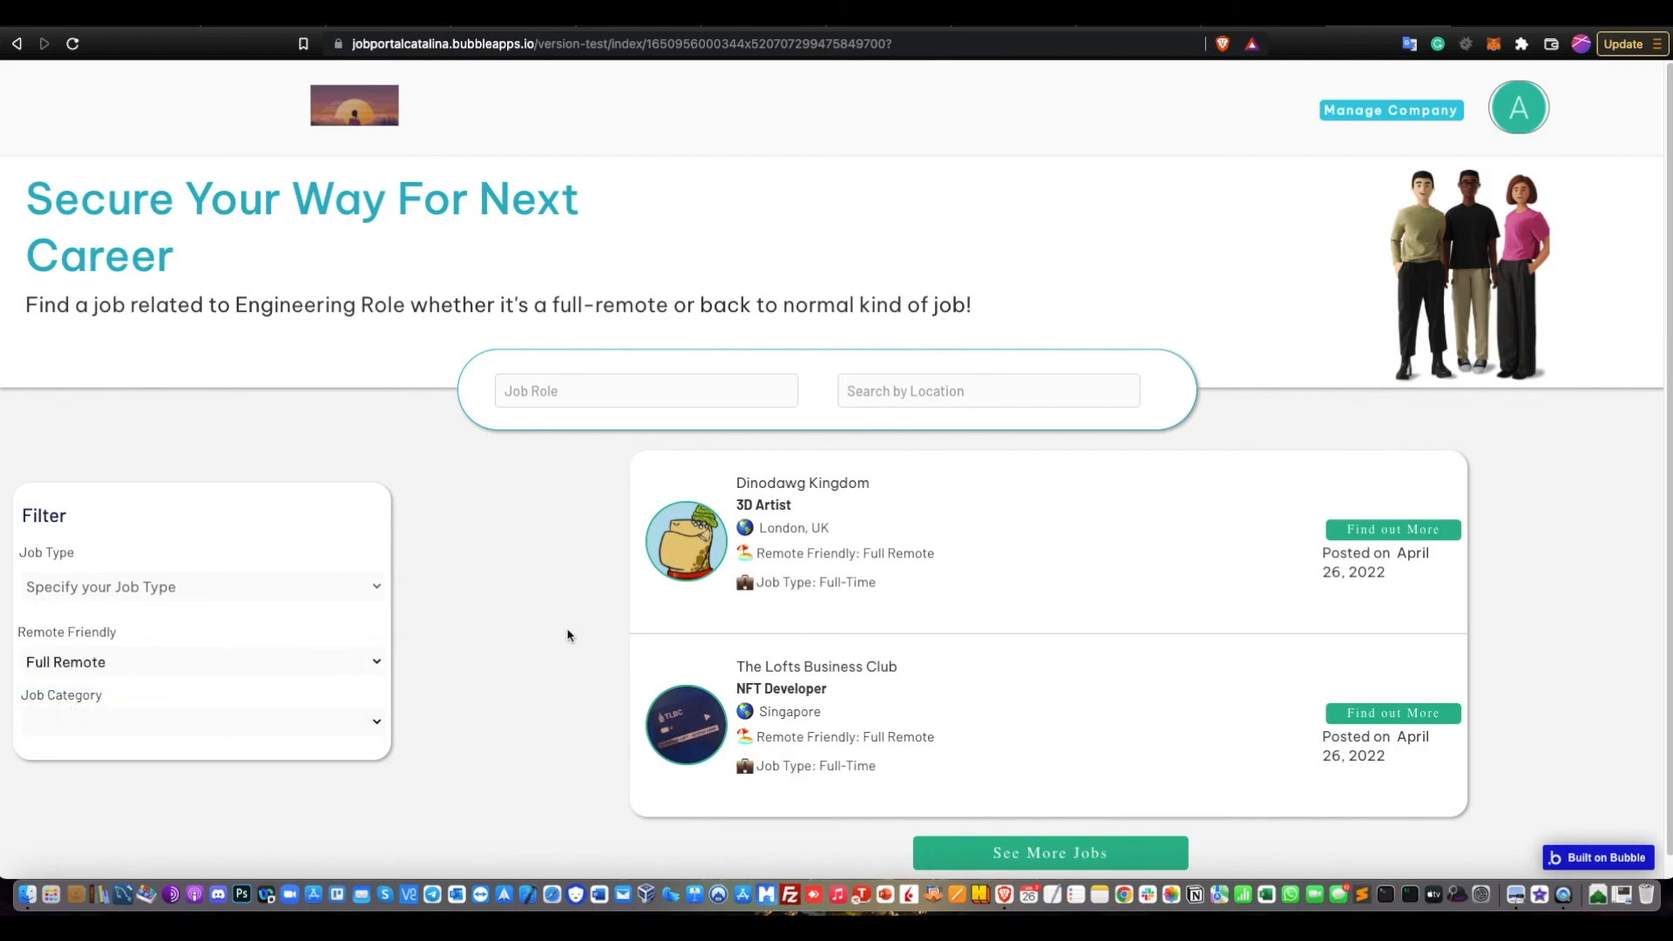
pyautogui.click(352, 656)
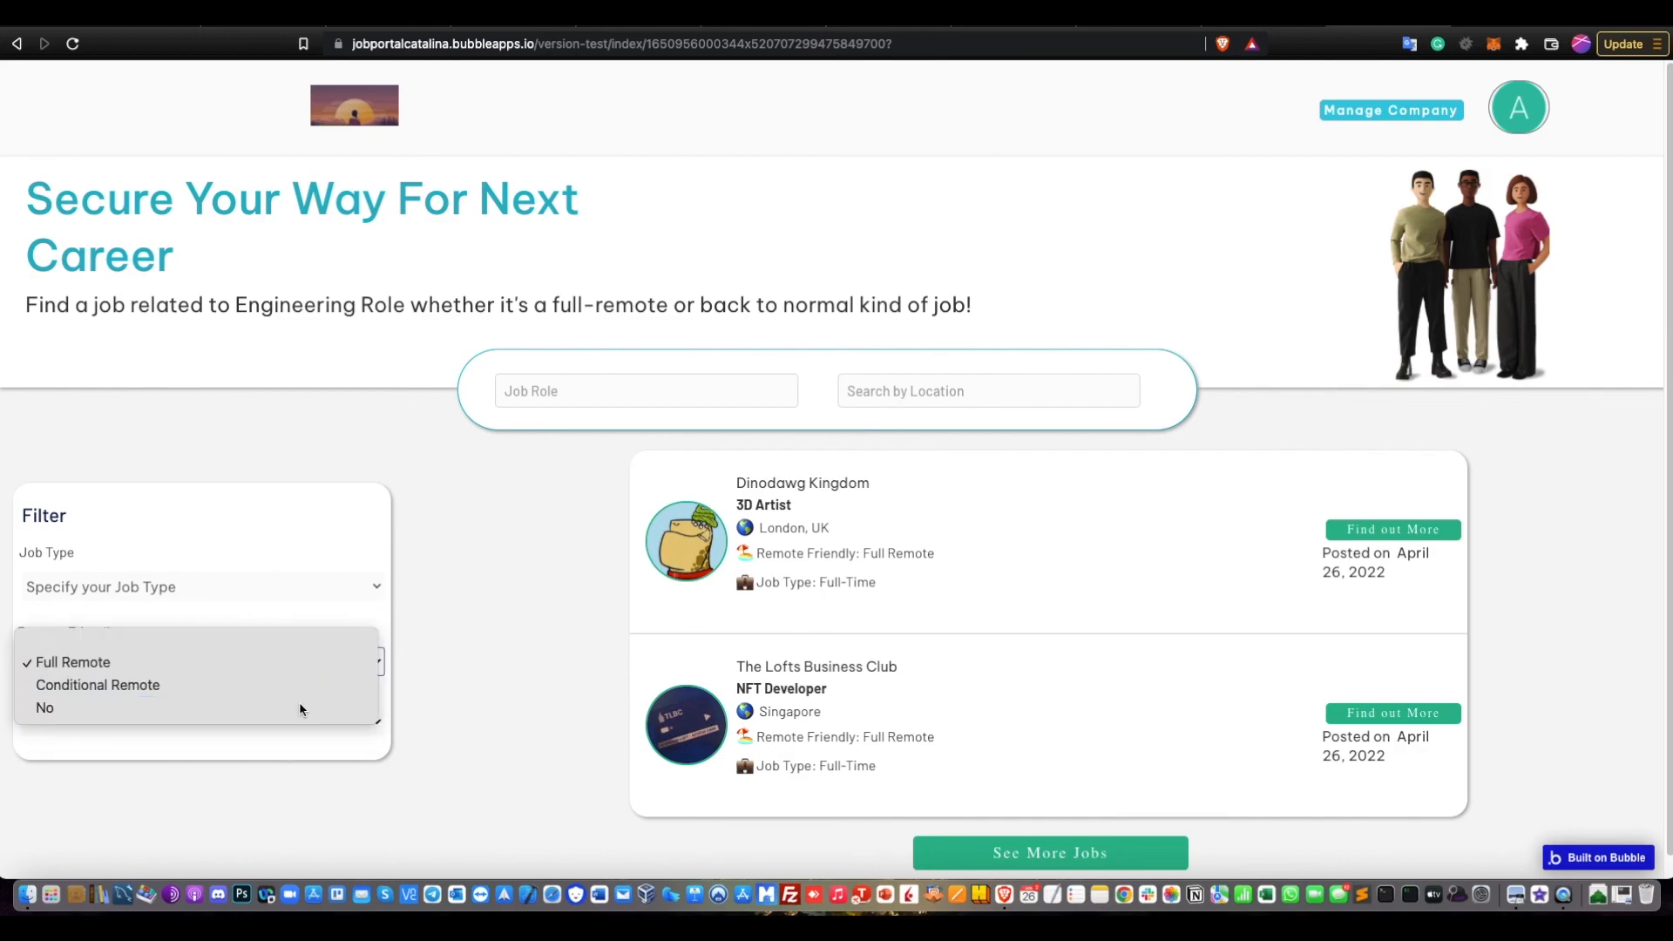
pyautogui.click(299, 704)
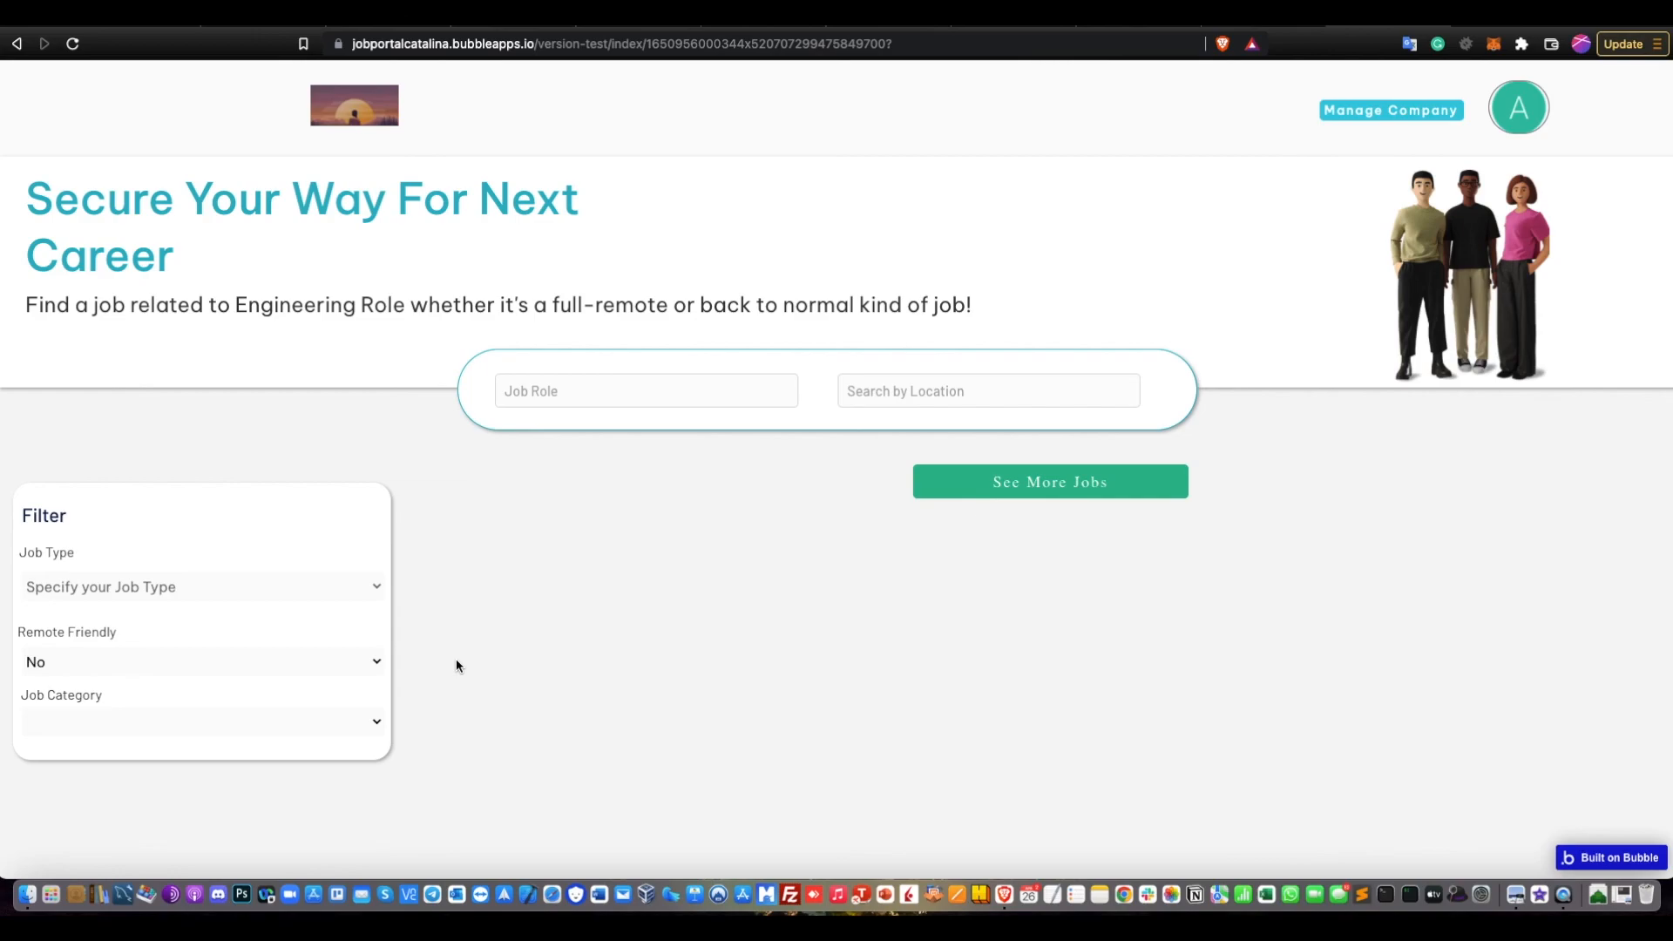
pyautogui.click(366, 662)
pyautogui.click(307, 601)
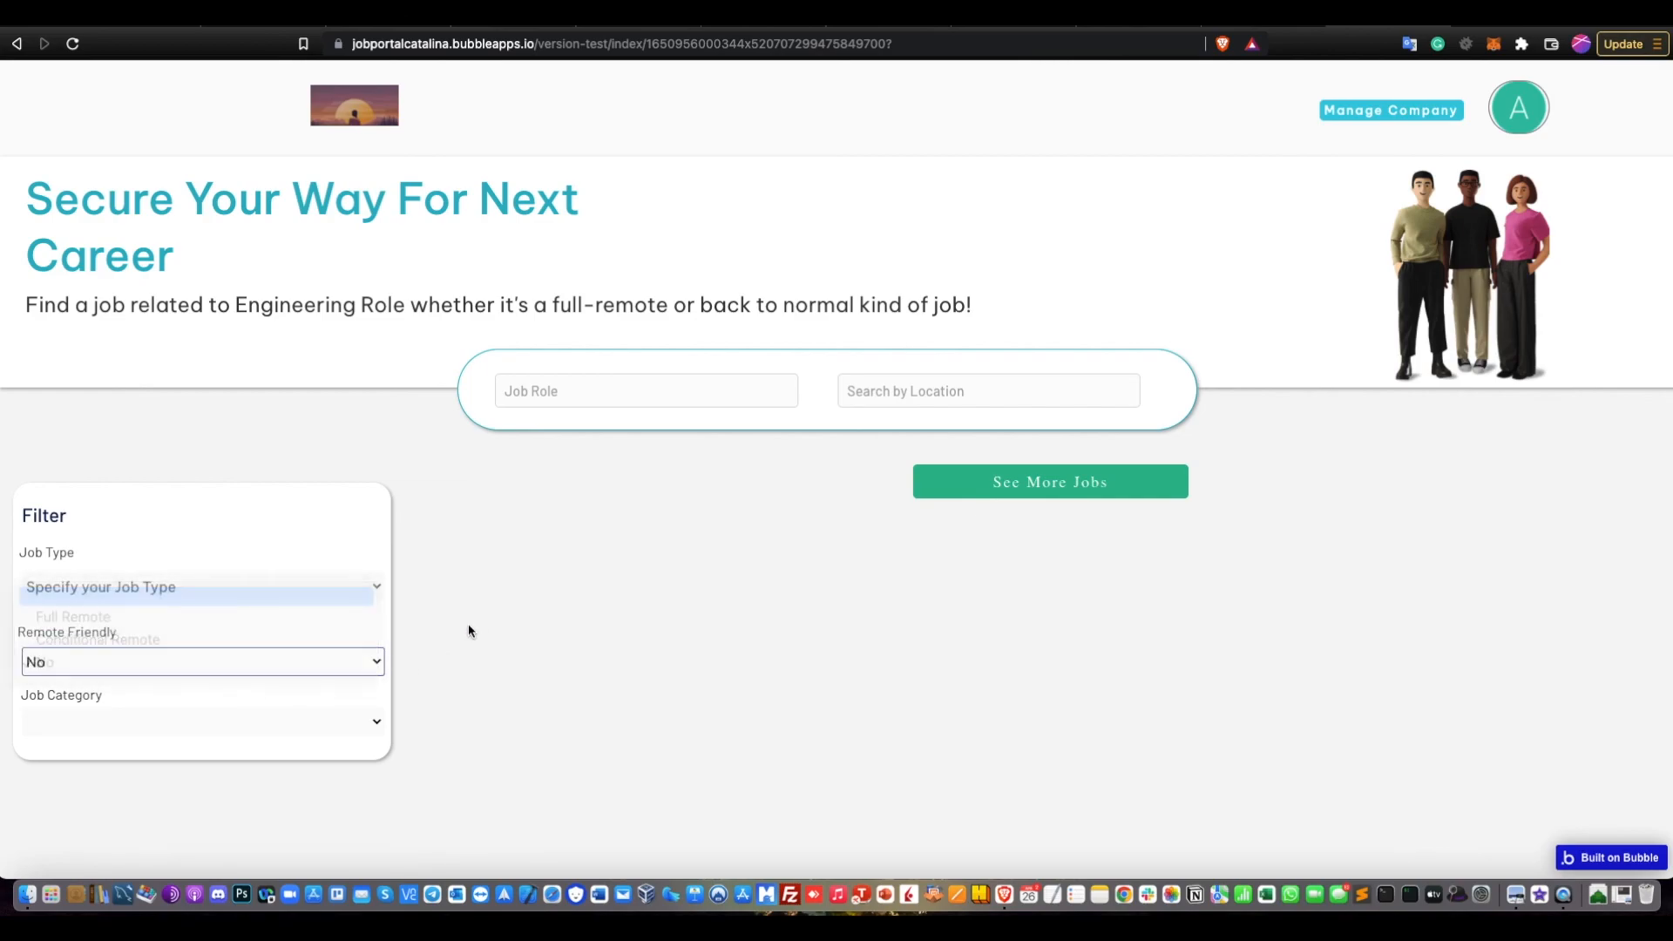